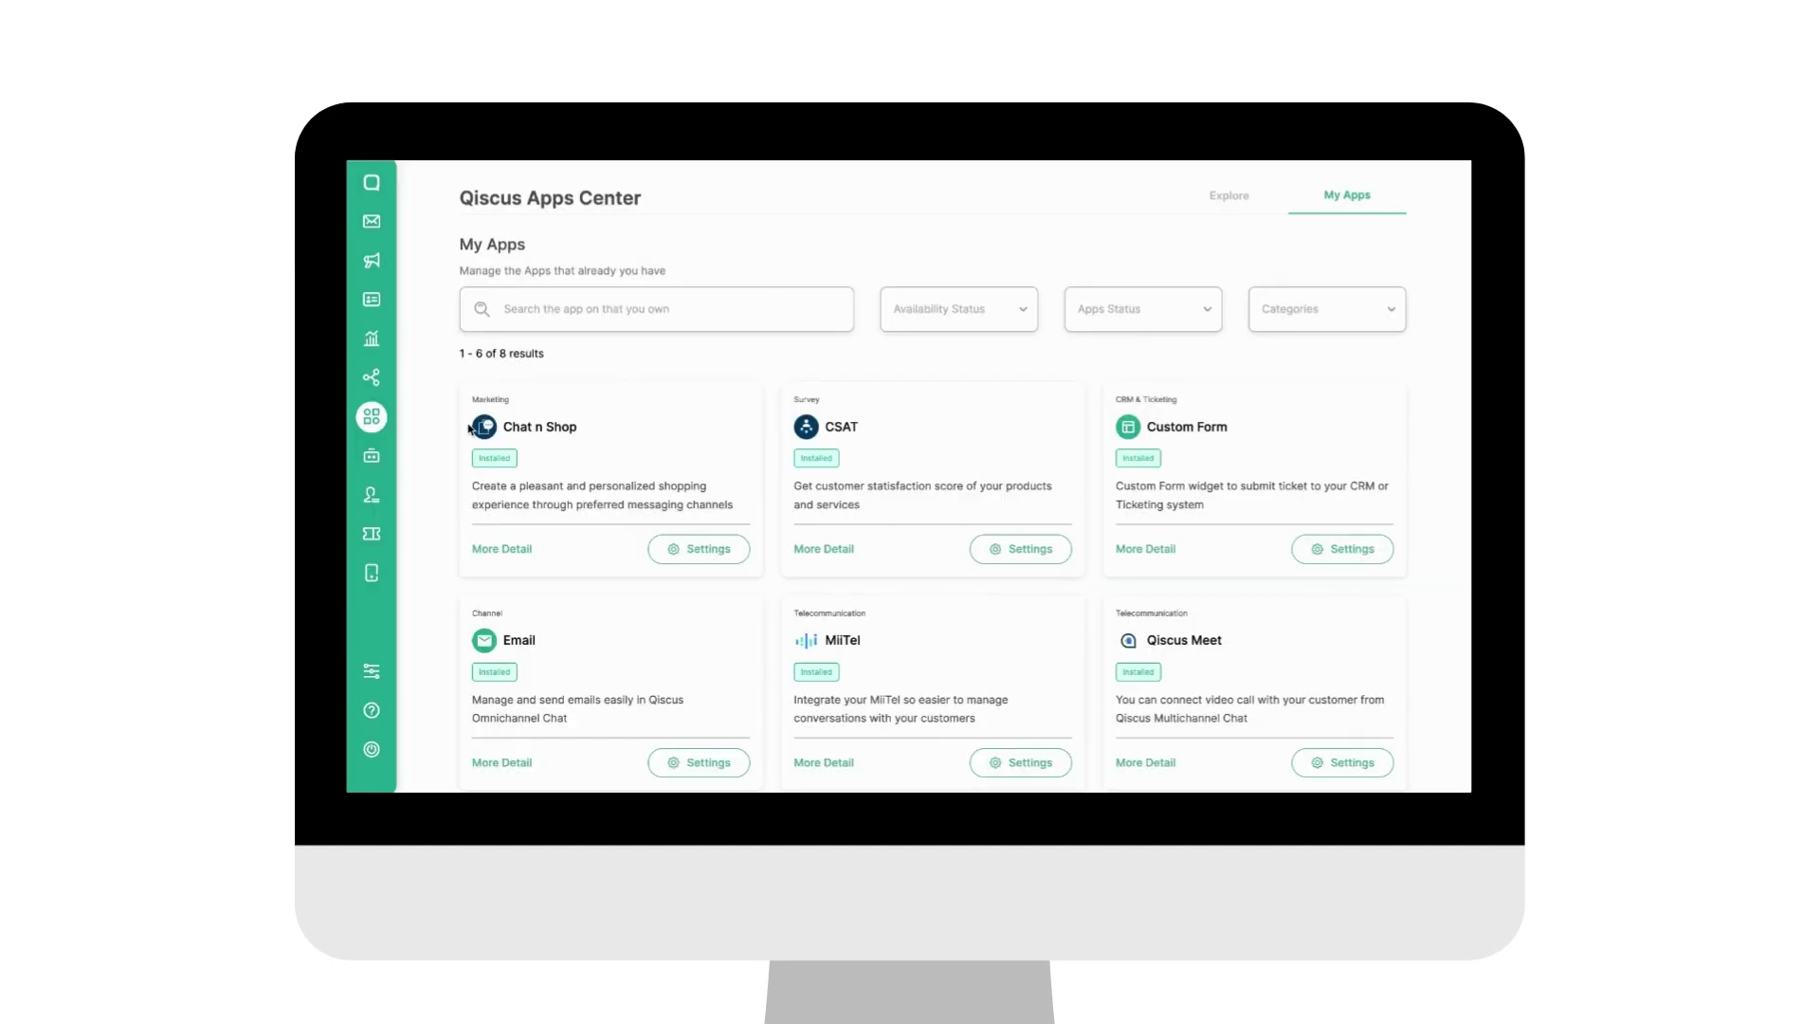
Step: Switch the Apps Center to the Explore tab to list the 34 available add-ons
click(1225, 199)
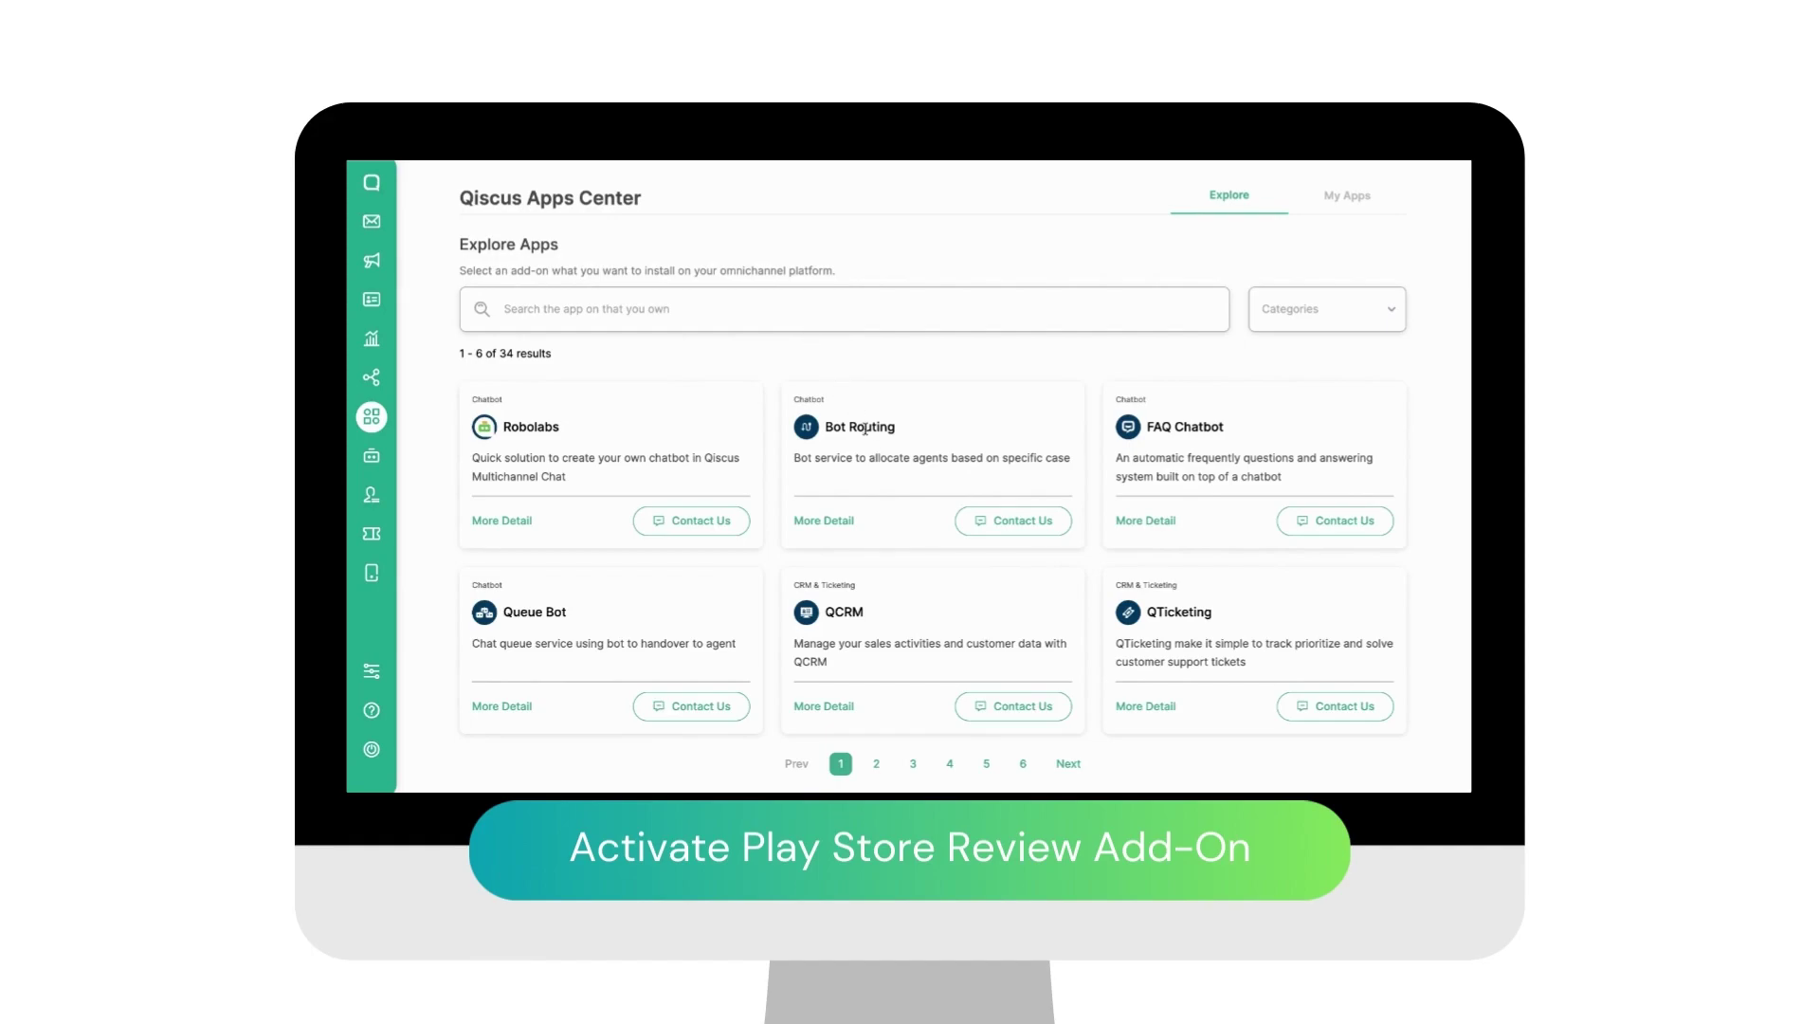
Step: Search the catalogue for 'pla' and open the Play Store Review add-on's Contact Us form
click(728, 312)
text(play store)
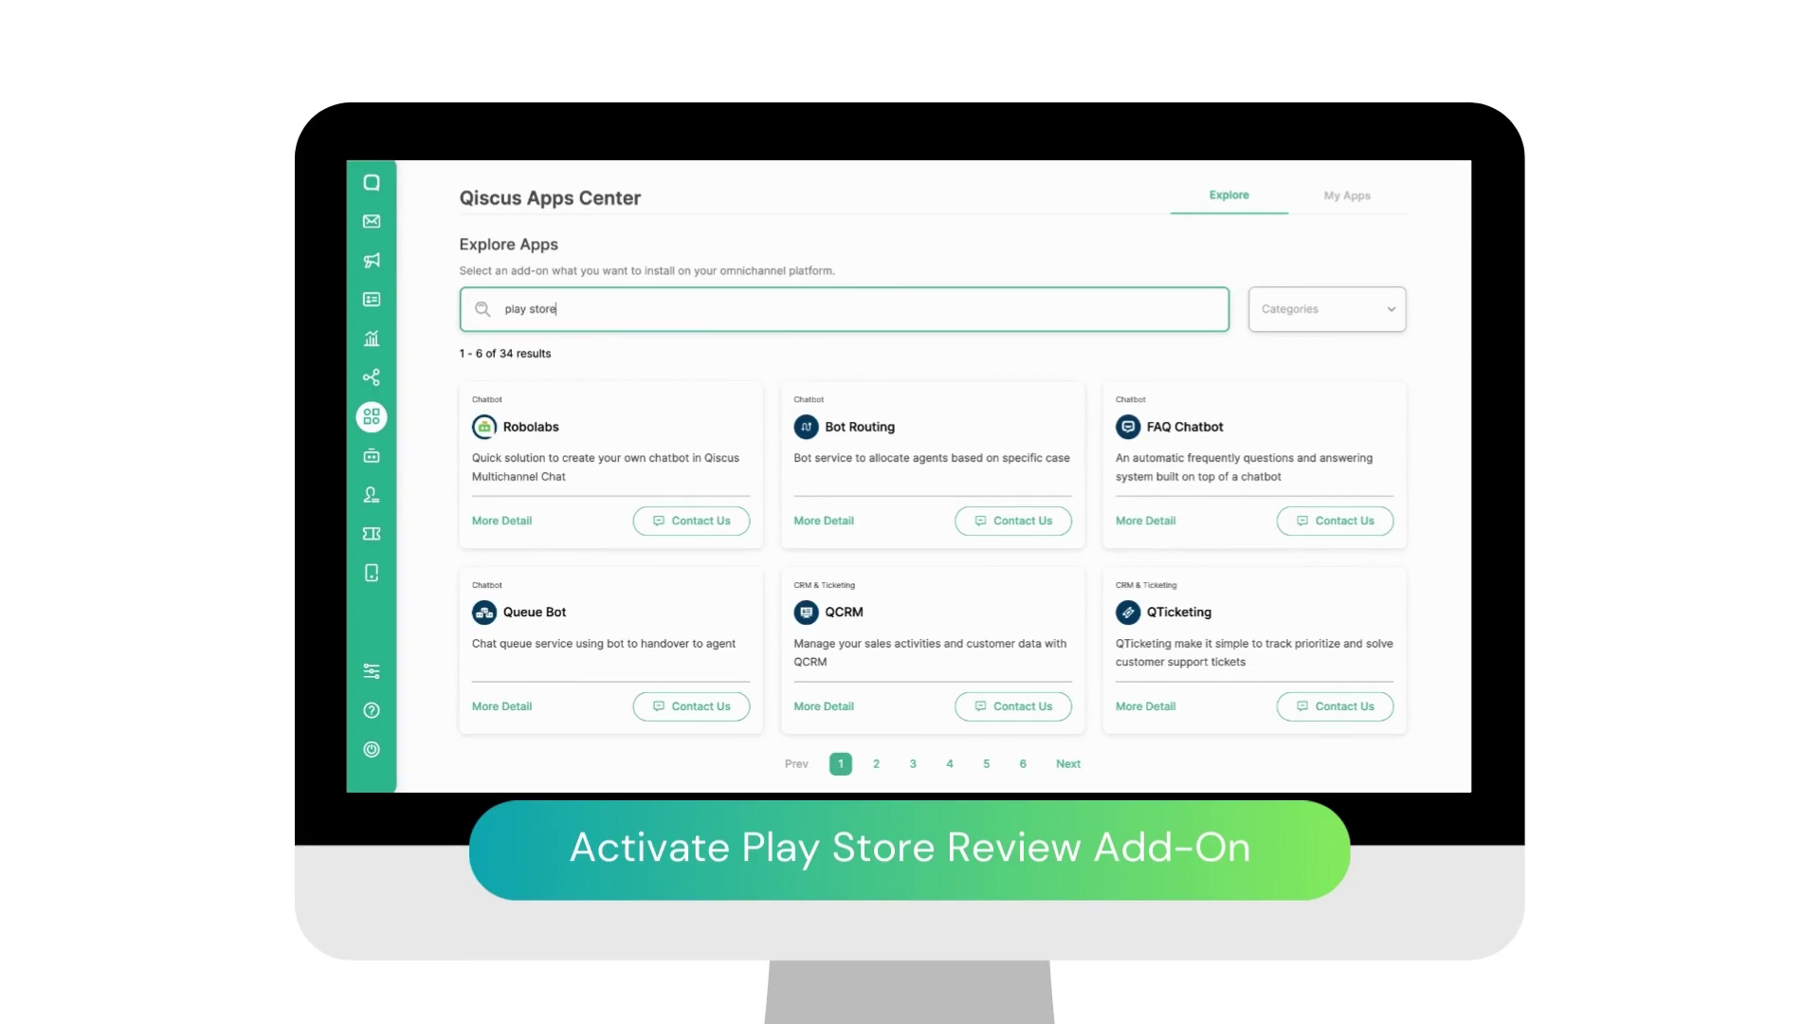
key(Return)
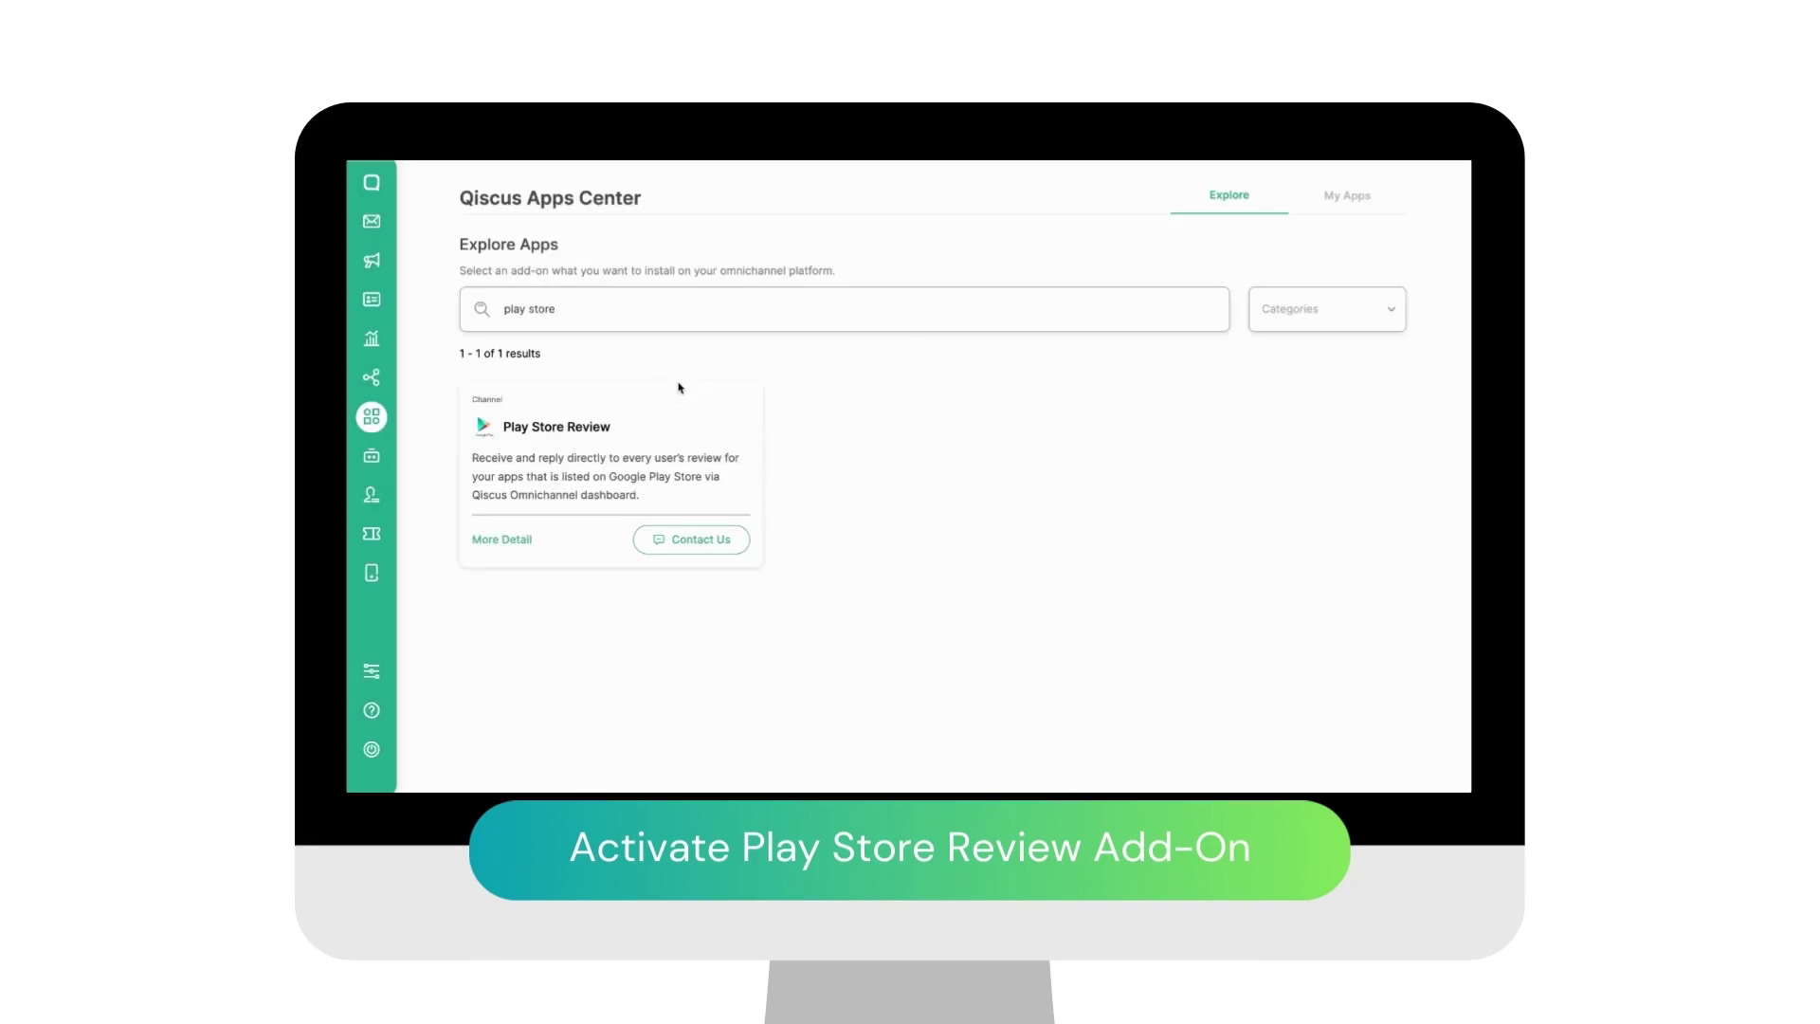
click(504, 540)
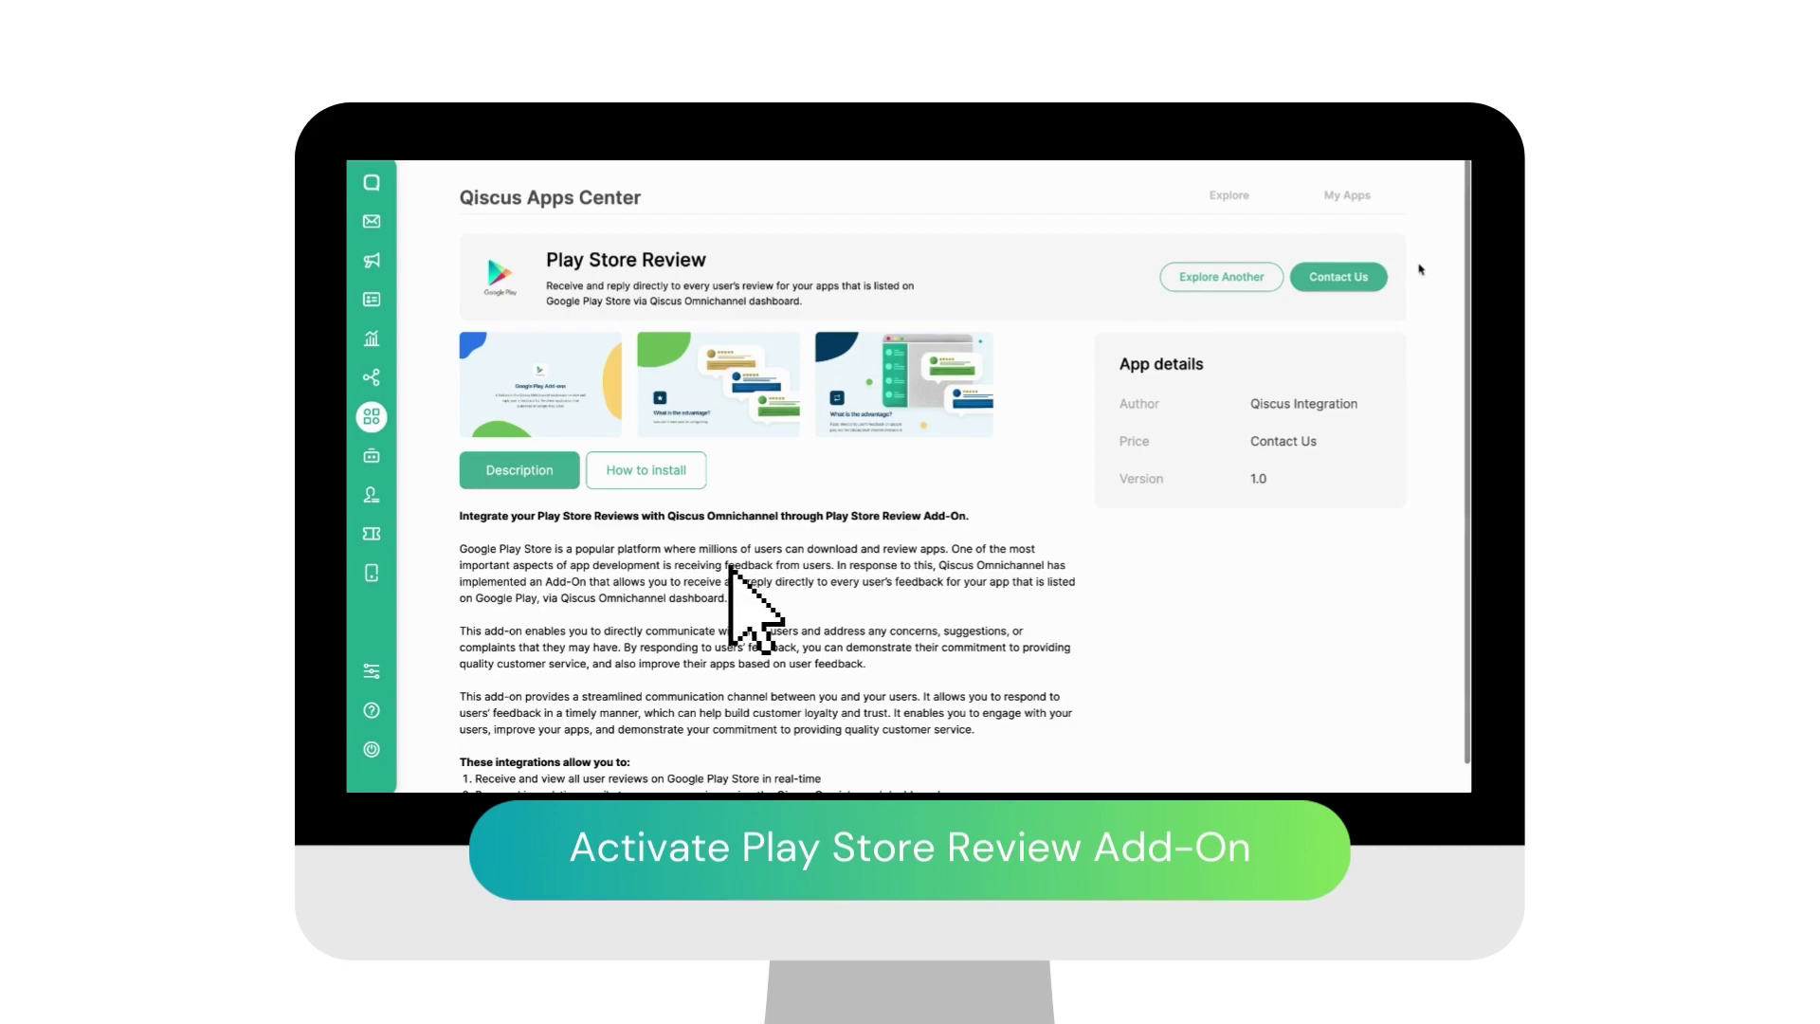
click(1360, 280)
Step: Autofill name and e-mail, then enter a phone number and the need to manage app reviews
click(916, 391)
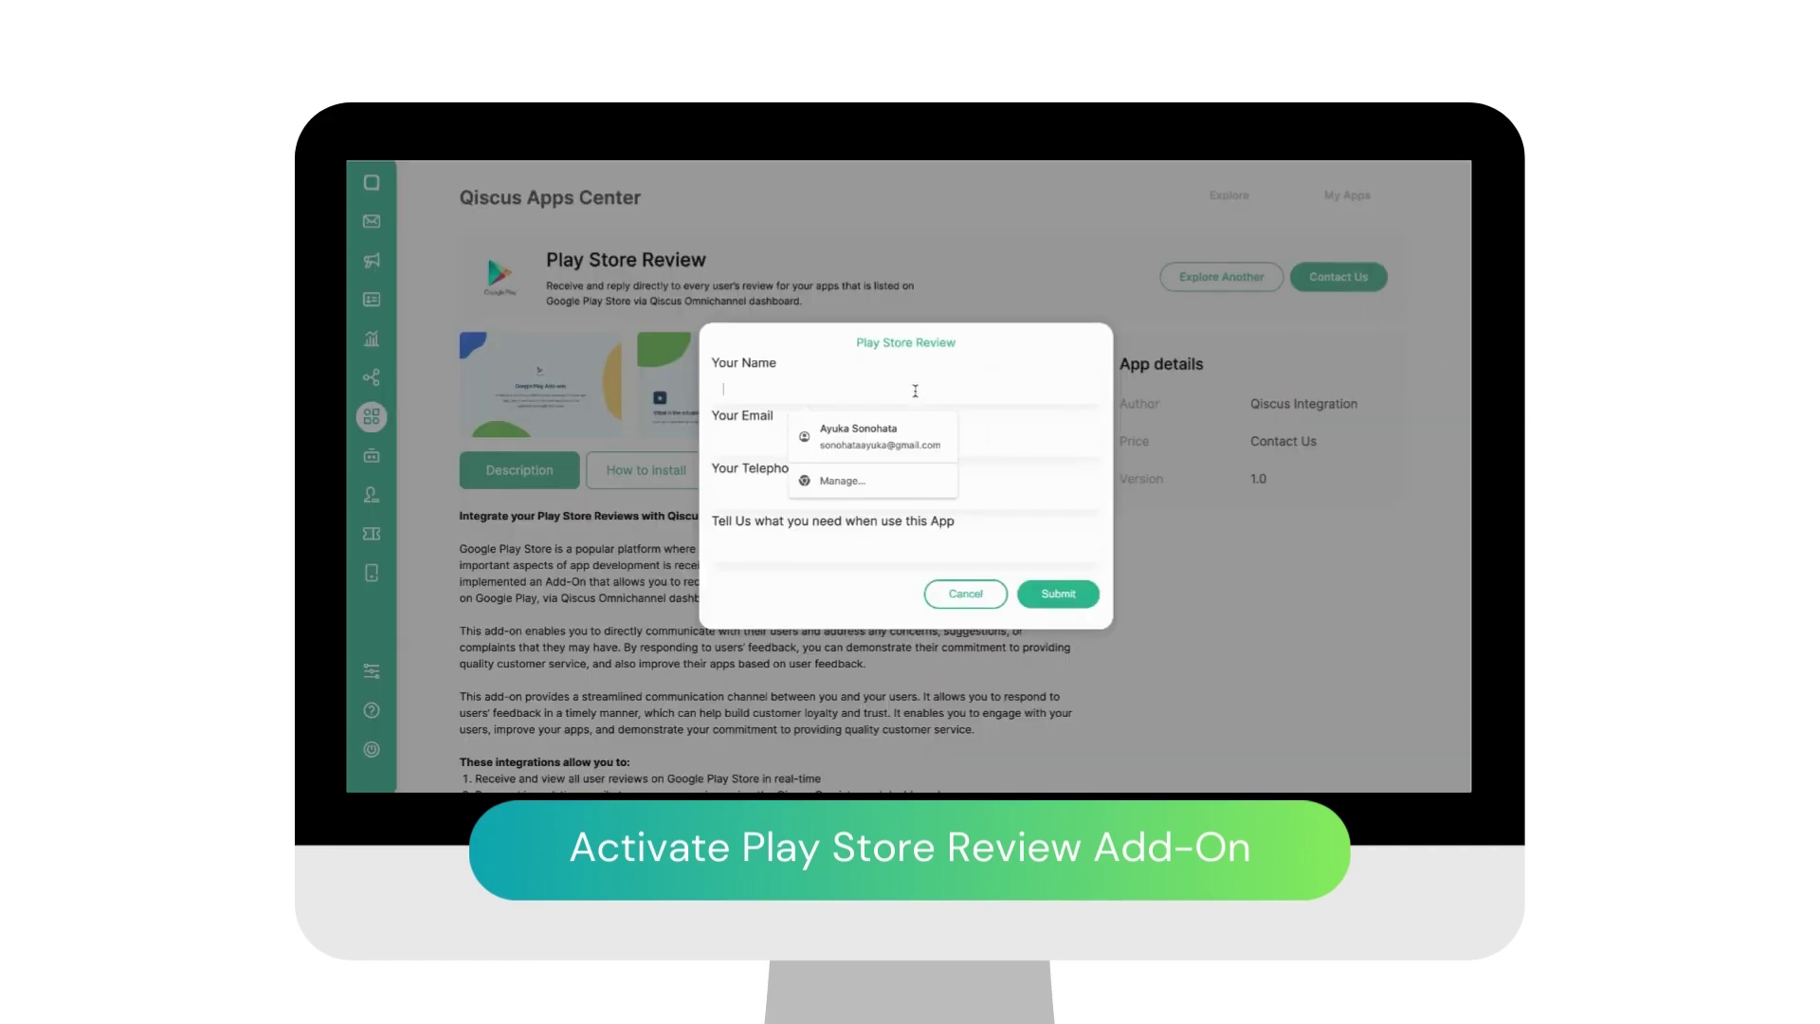
click(862, 436)
click(843, 494)
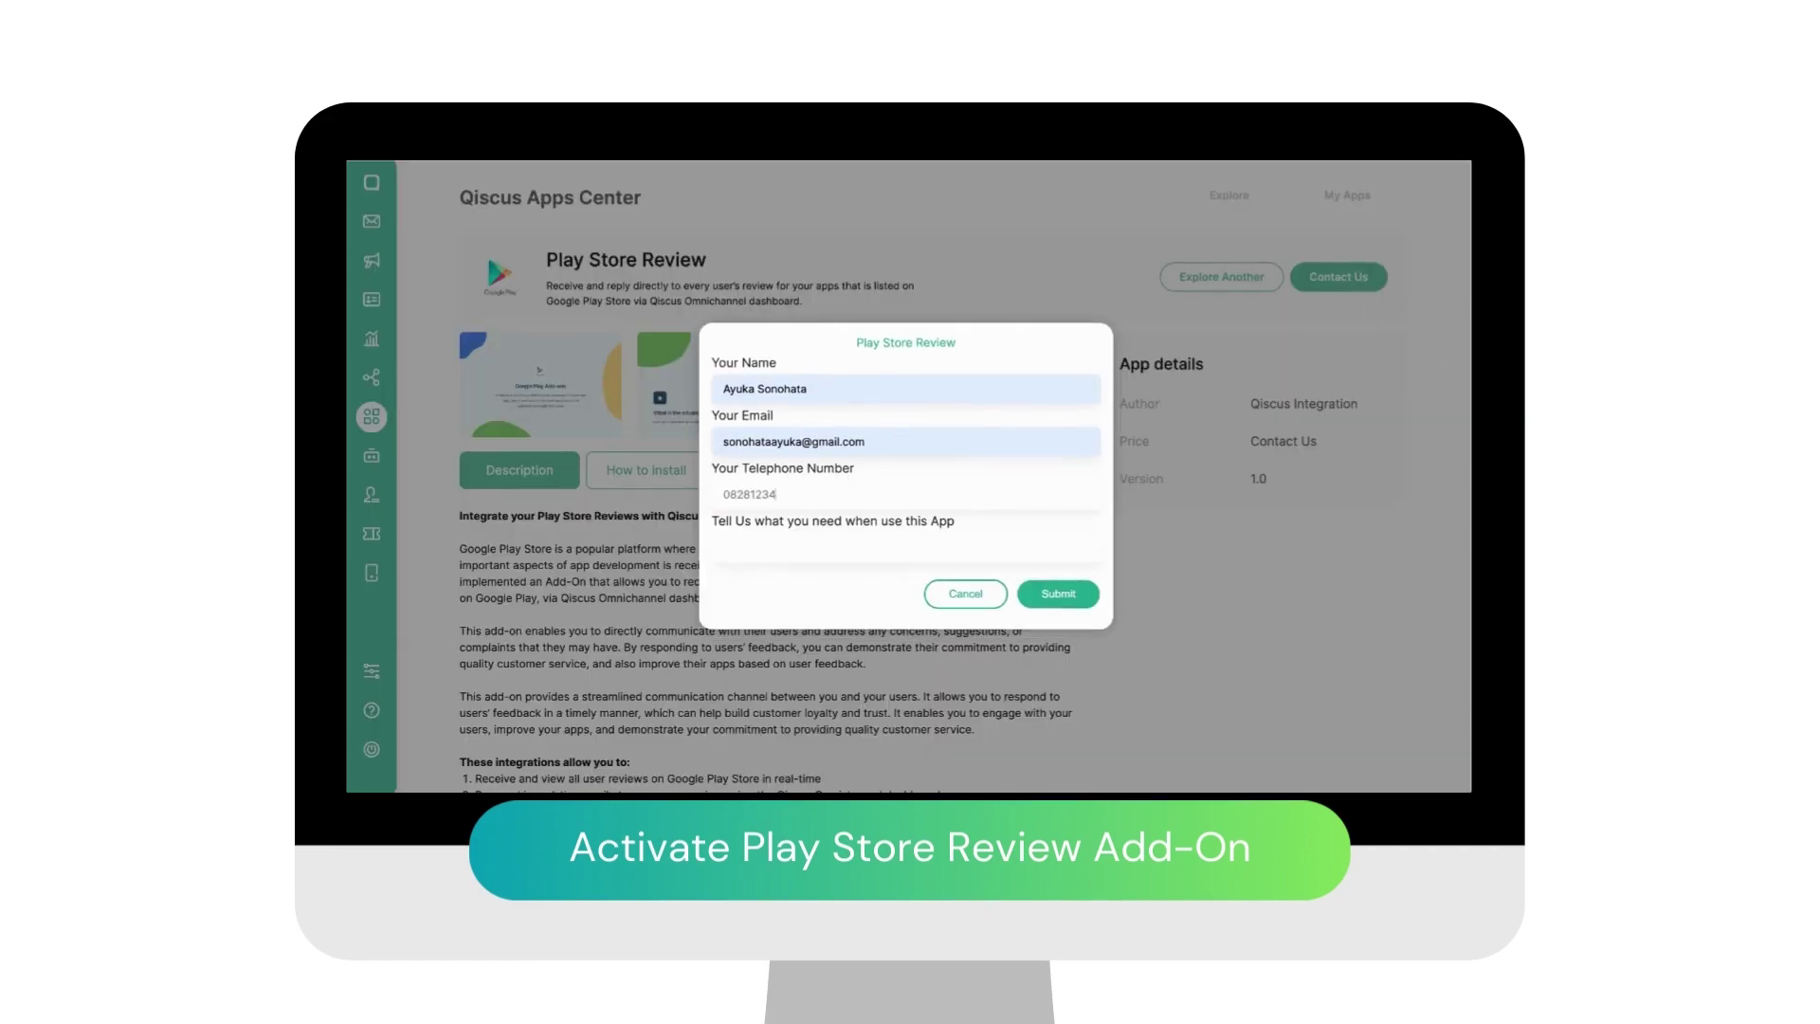
text(I want to eaqsi manage my app reviews)
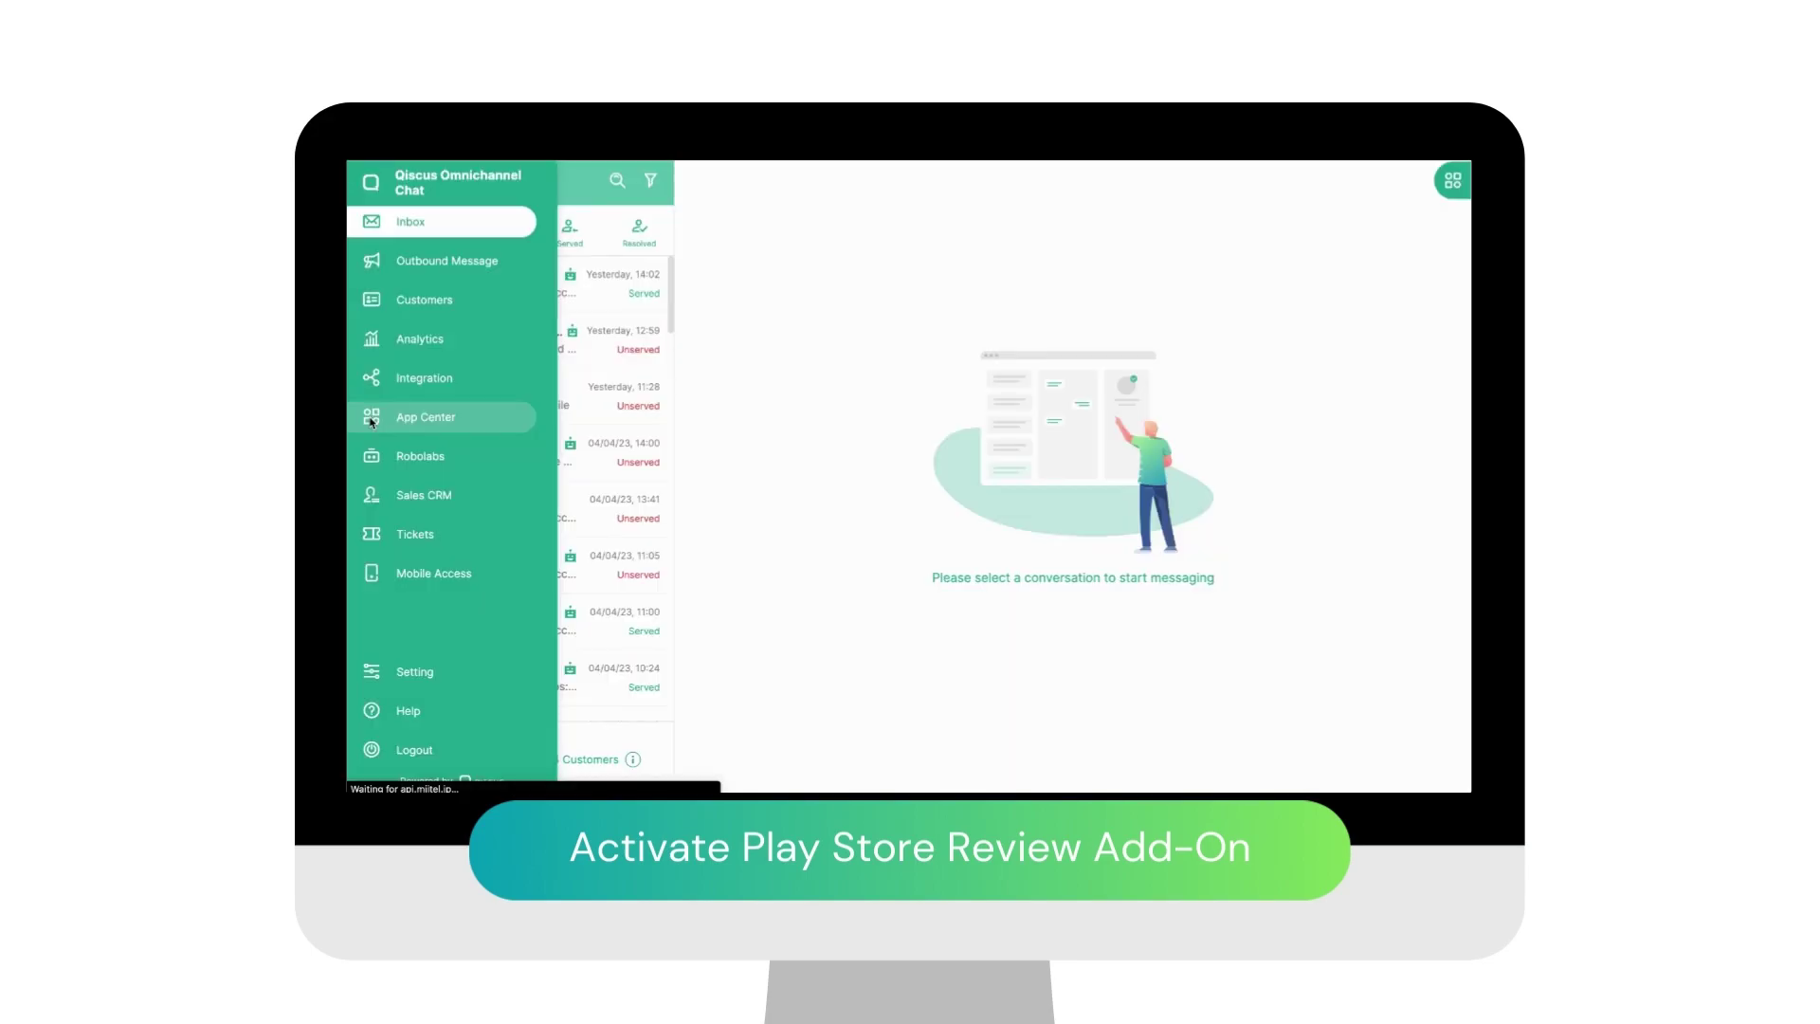
Step: Return to App Center and open page 2 of My Apps, showing Play Store Review installed
click(371, 420)
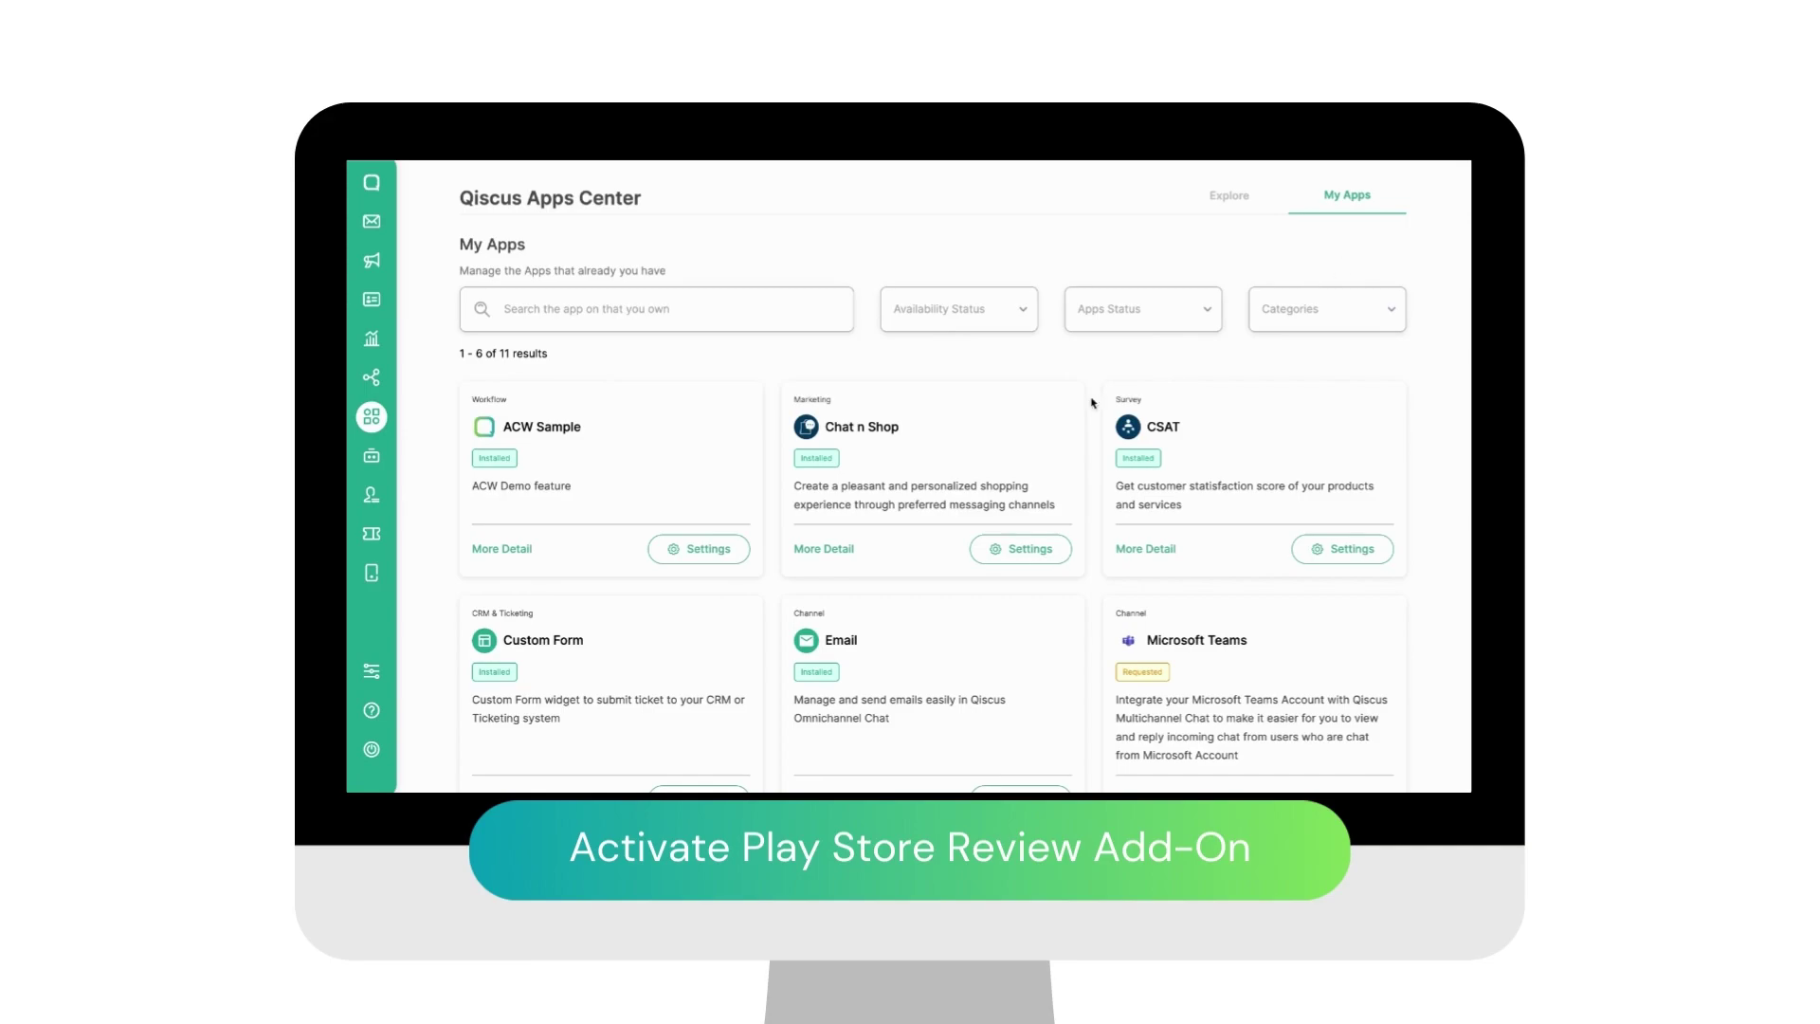
scroll(952, 458, down, 2)
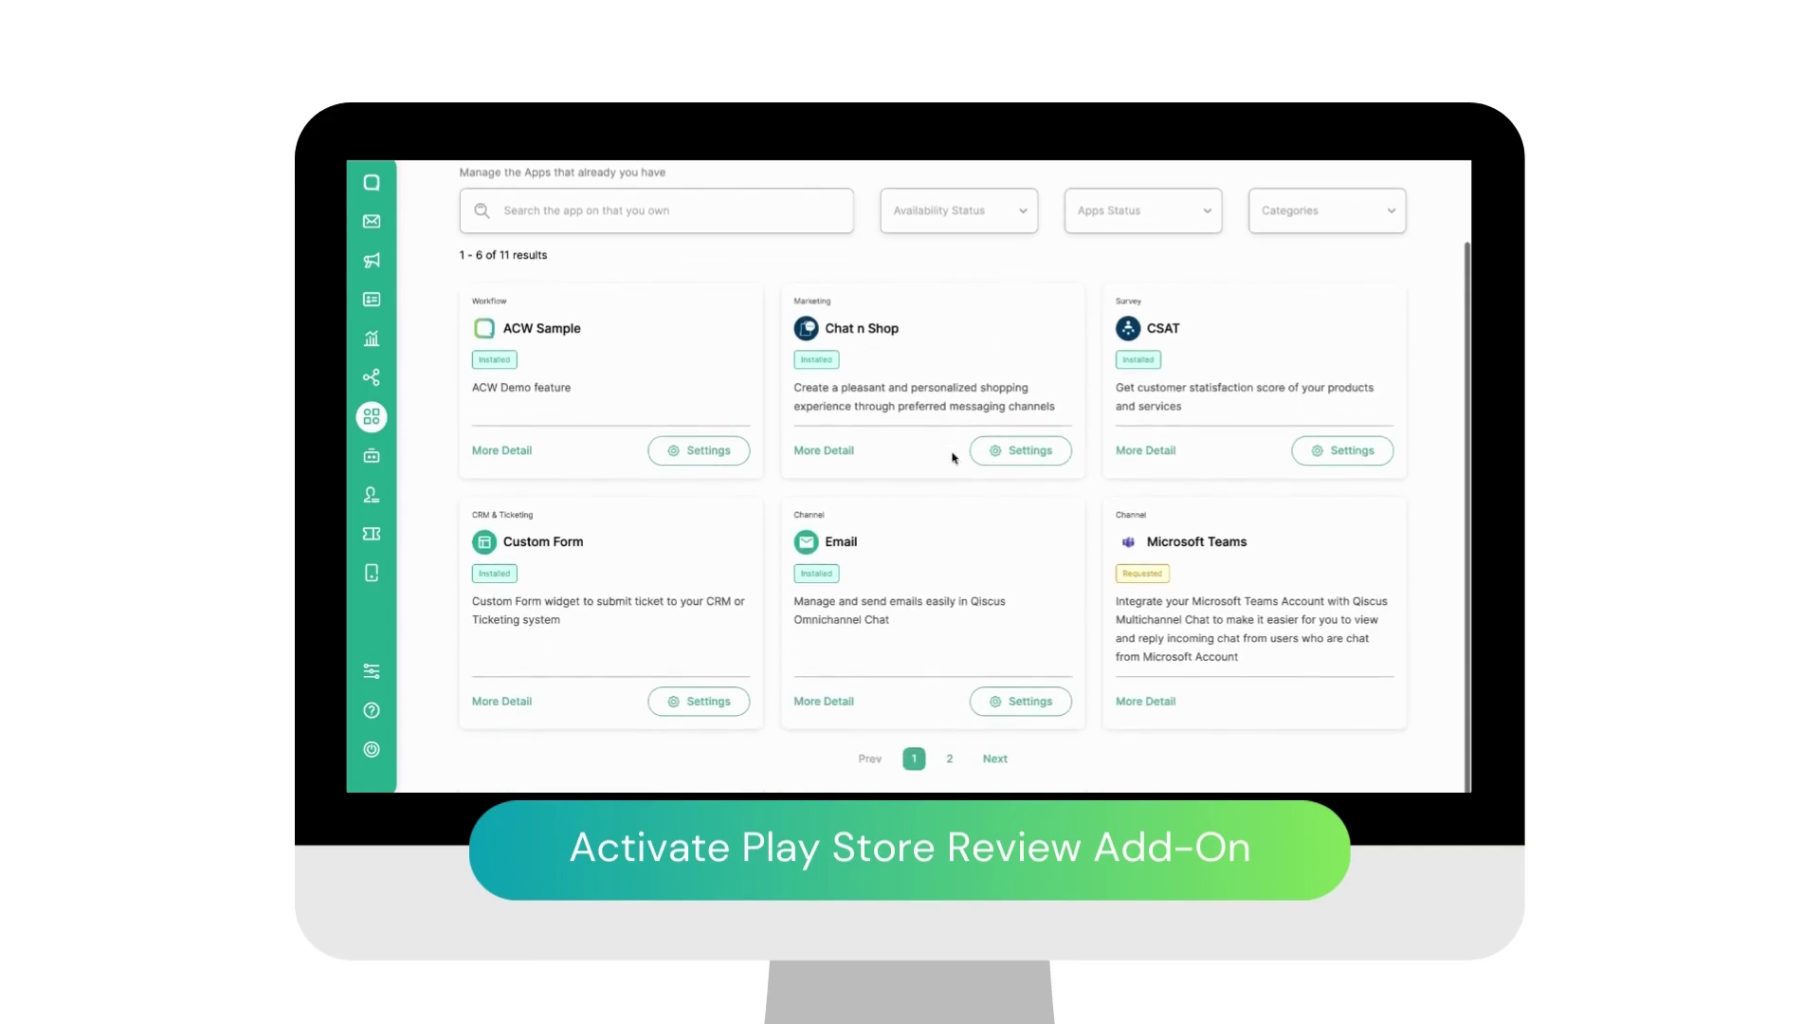
click(948, 761)
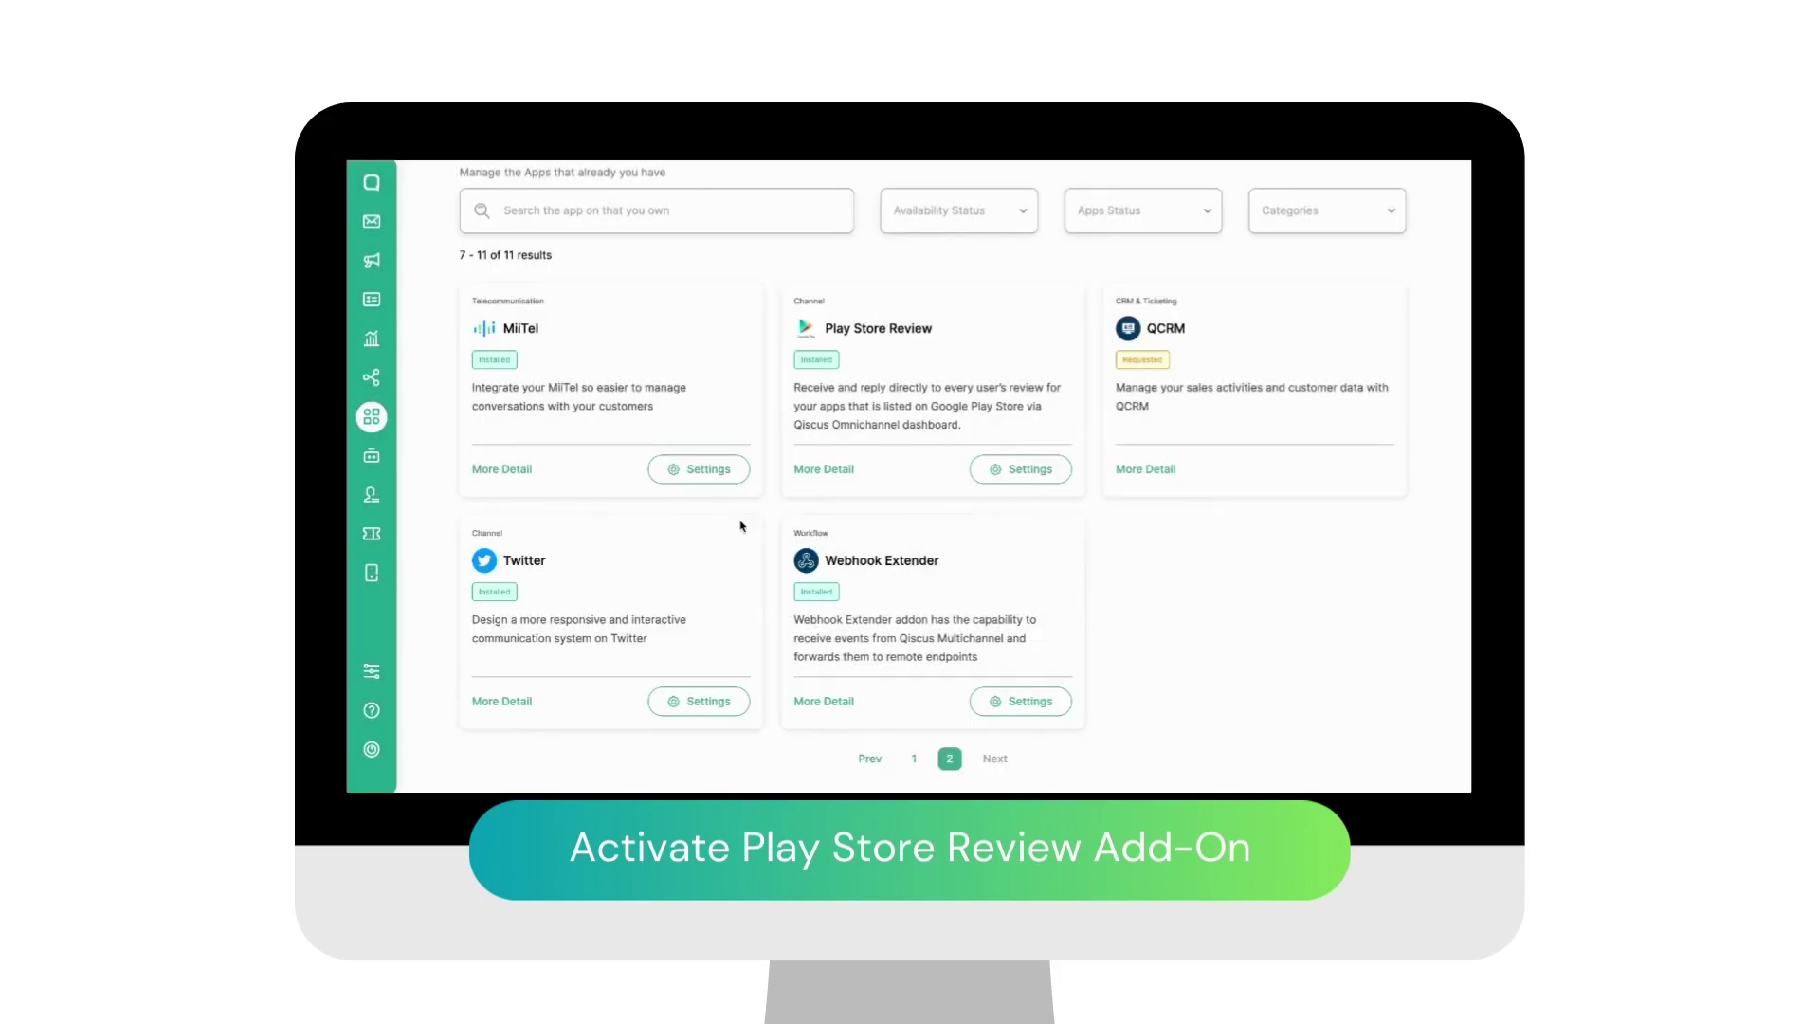
scroll(741, 526, up, 2)
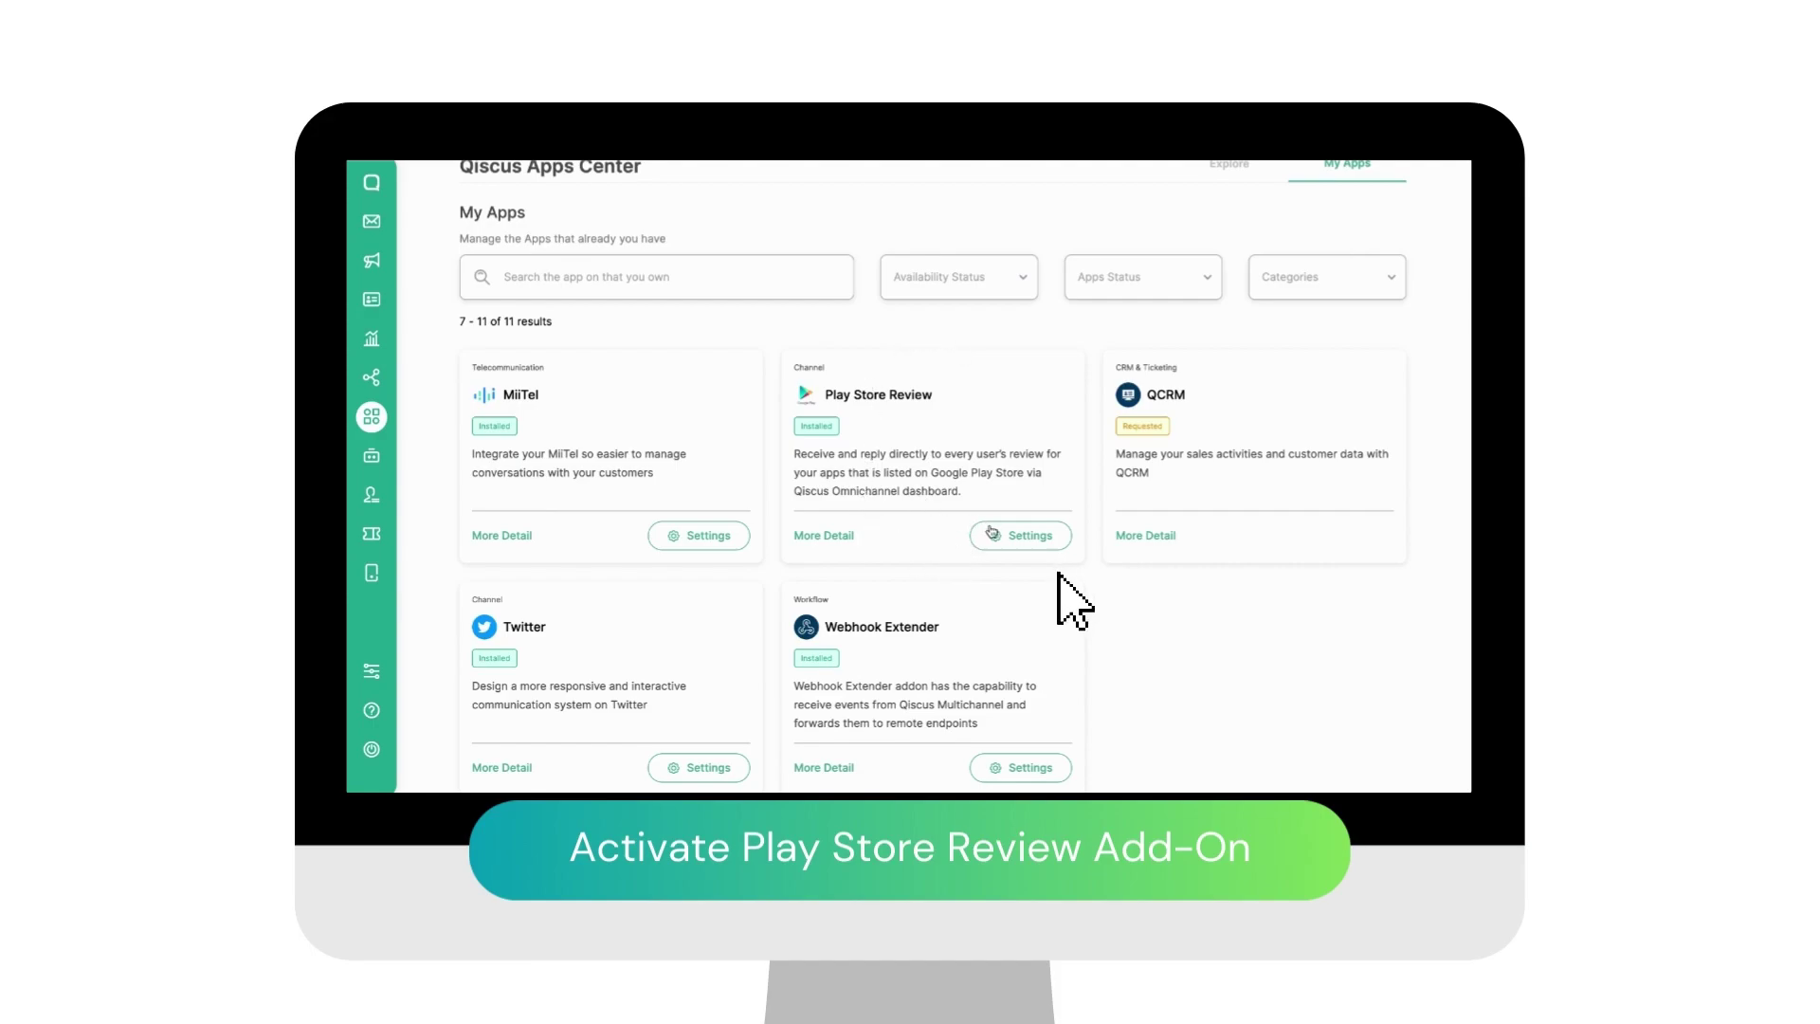
Step: Open the Play Store Review card's Settings and choose + Add New Account
click(991, 530)
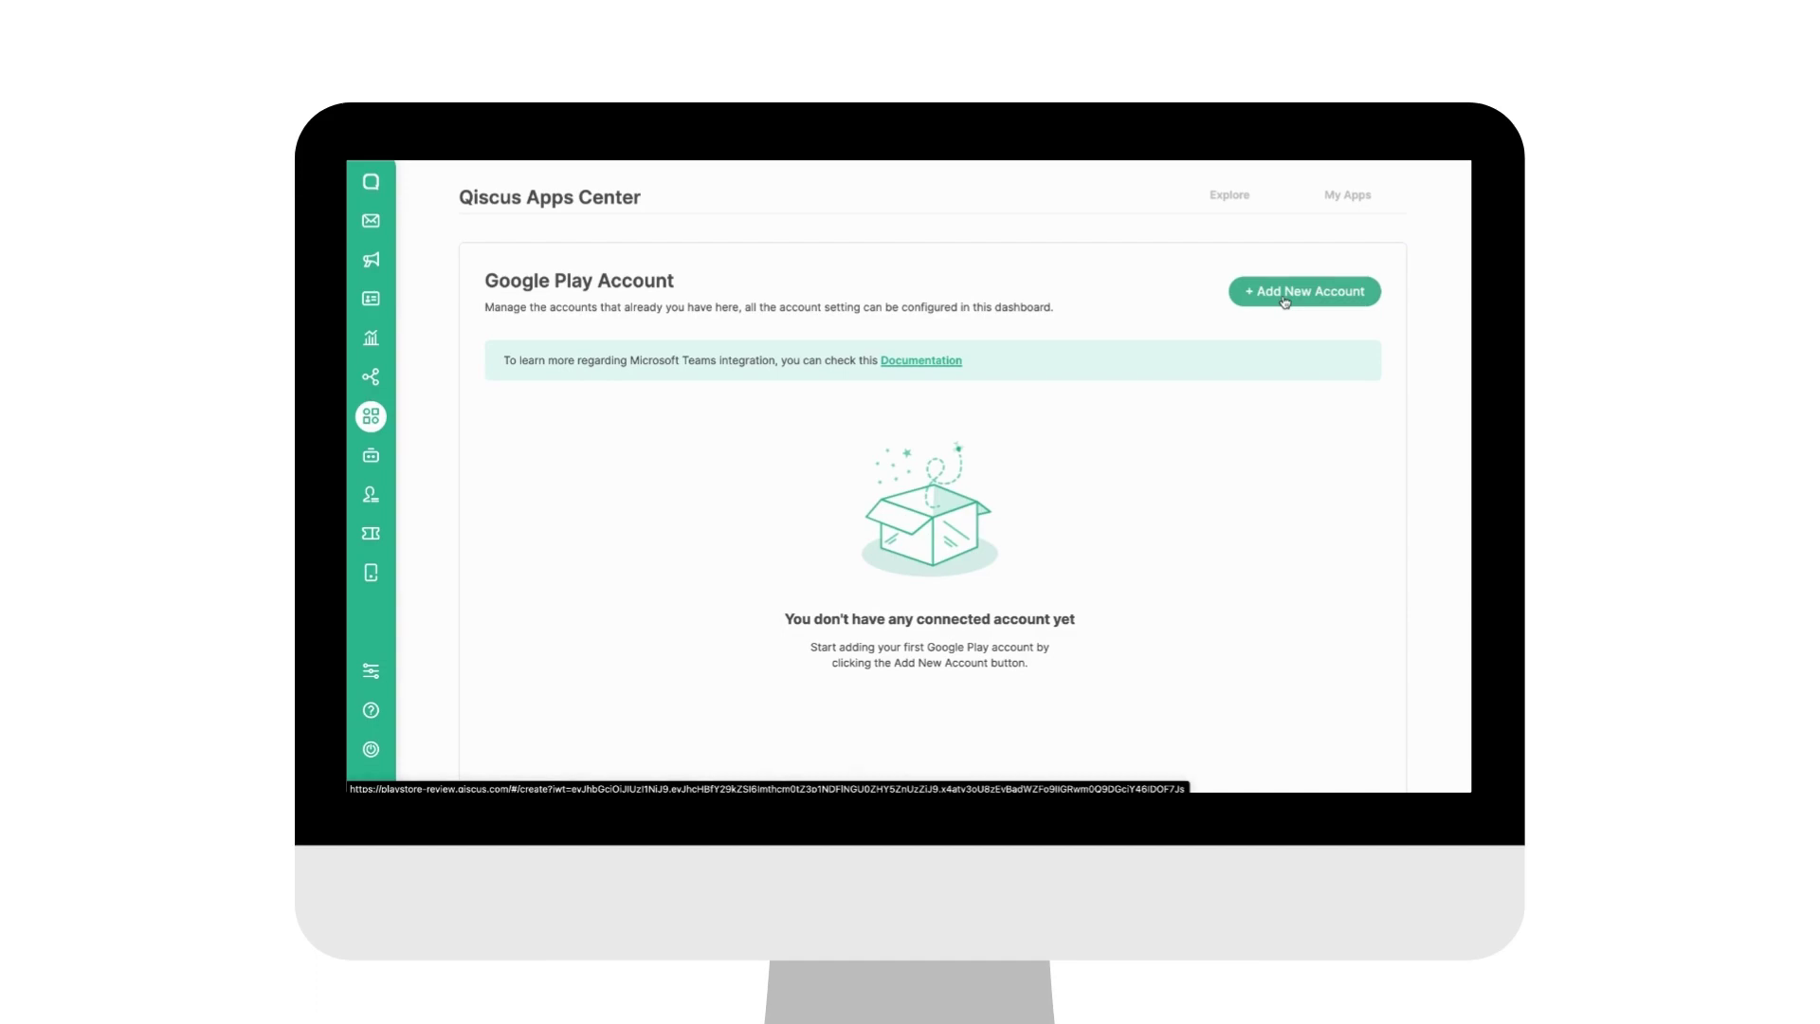
click(1284, 302)
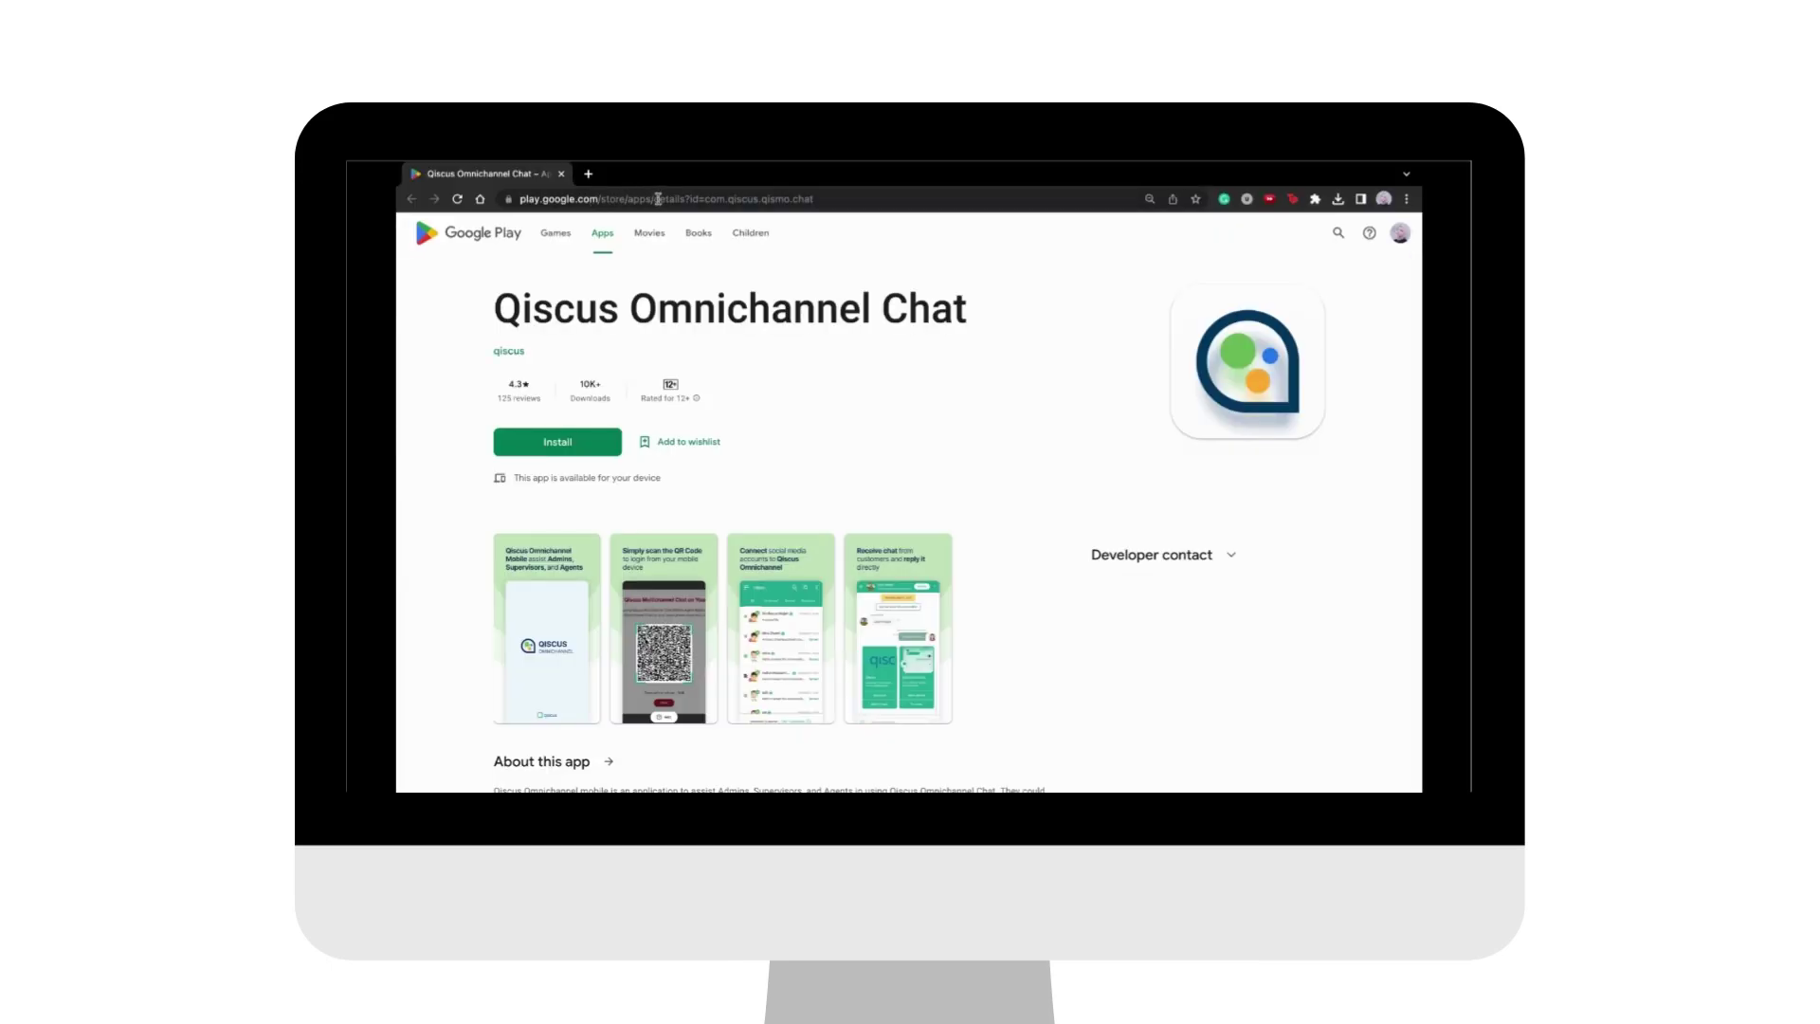
Step: Select the package ID com.qiscus.qismo.chat in the Play Store page's address bar
drag(705, 199, 783, 174)
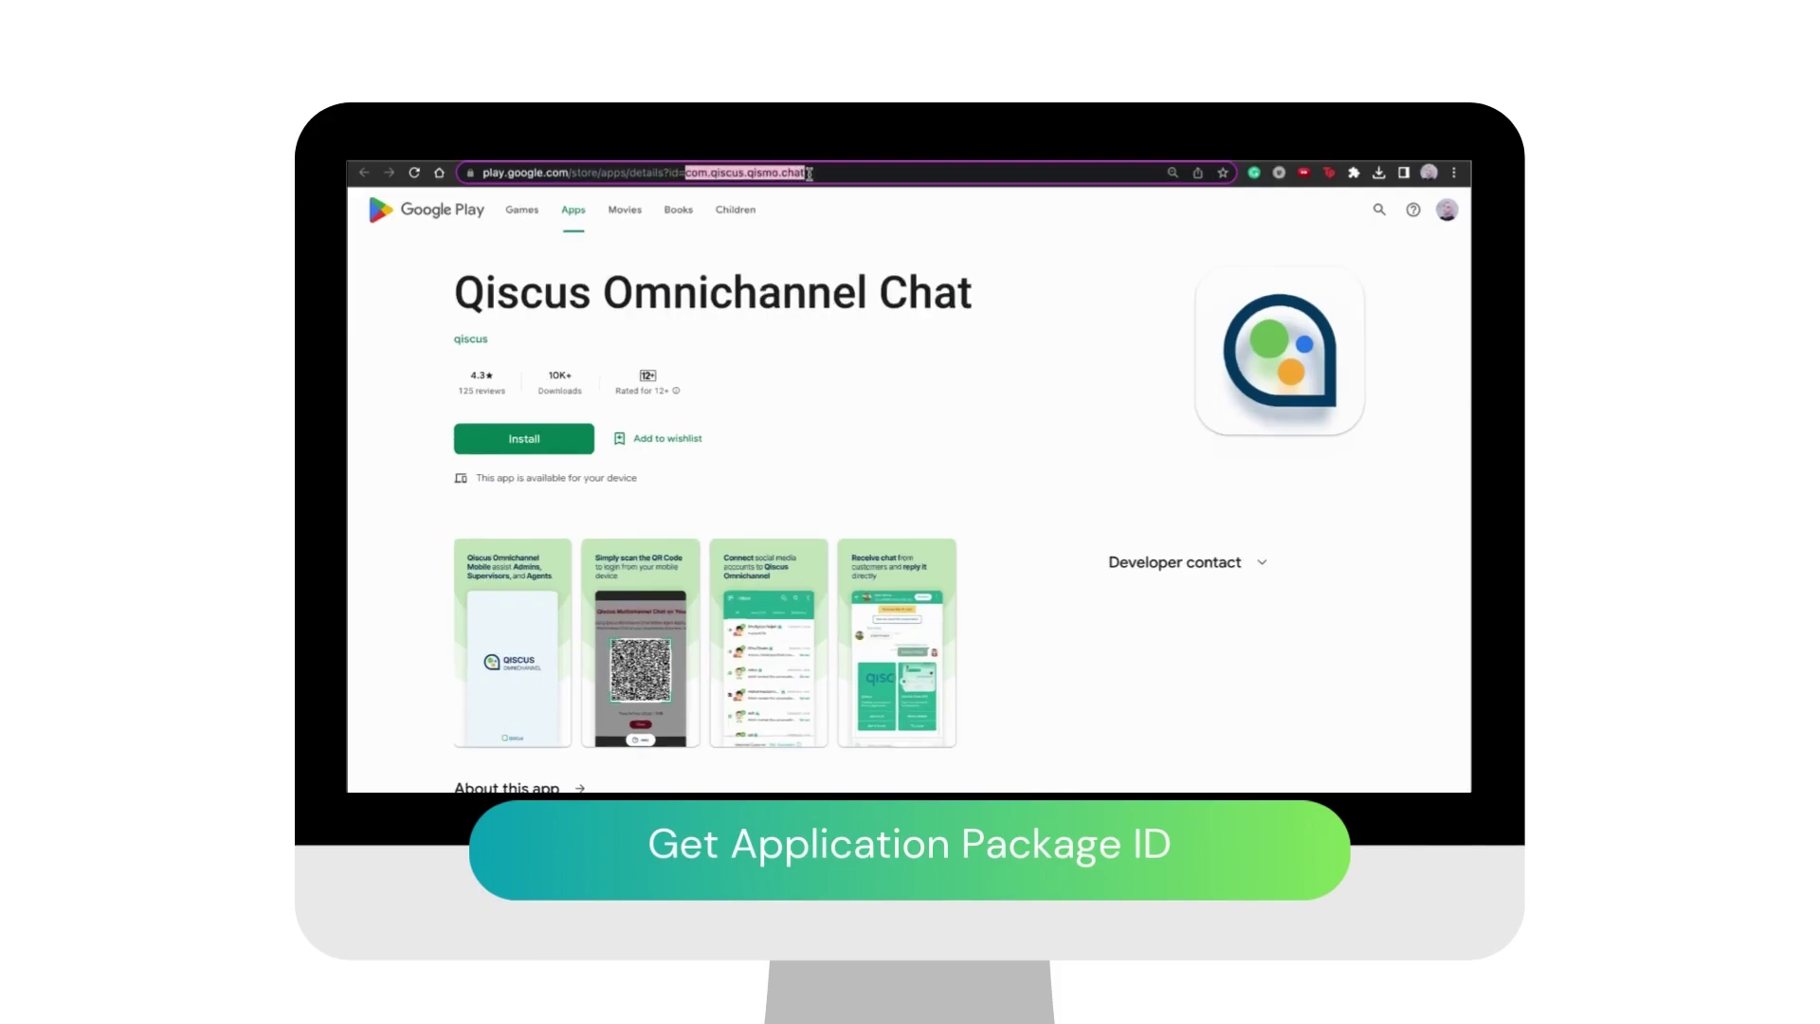
drag(809, 174, 811, 174)
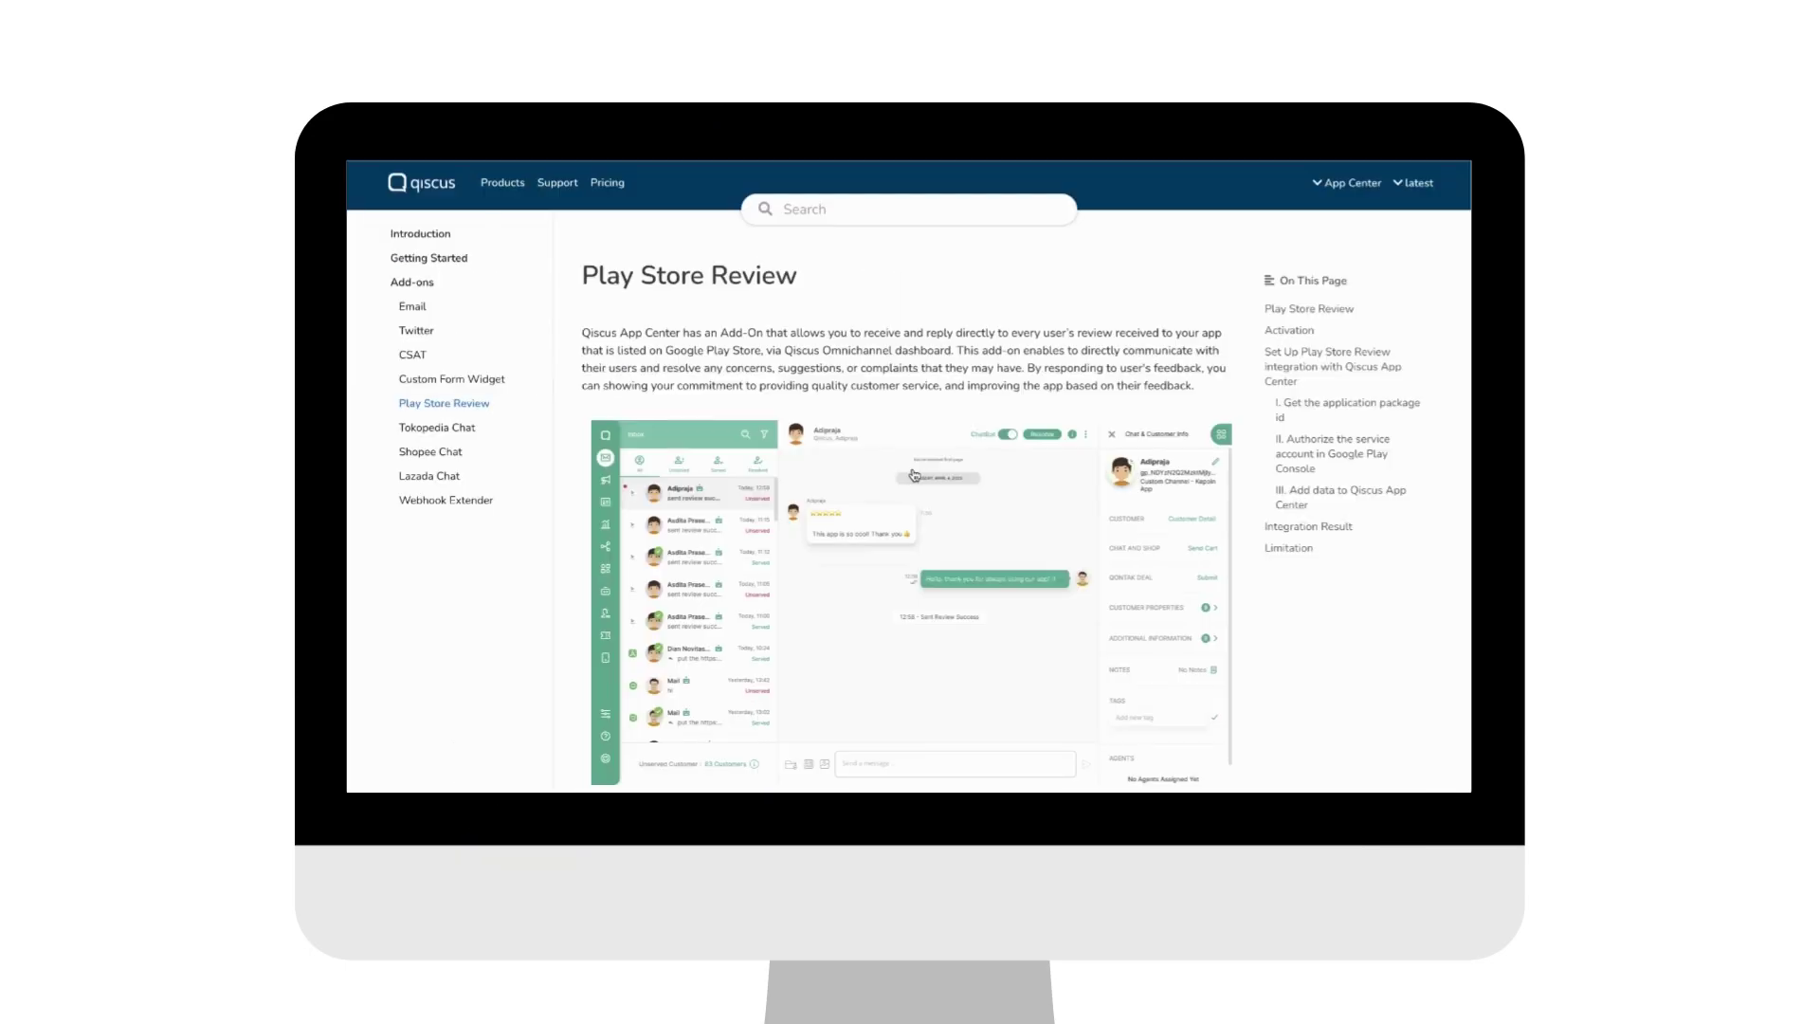
scroll(915, 474, down, 10)
Step: Go to Google Play Console's Setup > API access and open the linked Google Cloud project
scroll(915, 474, down, 3)
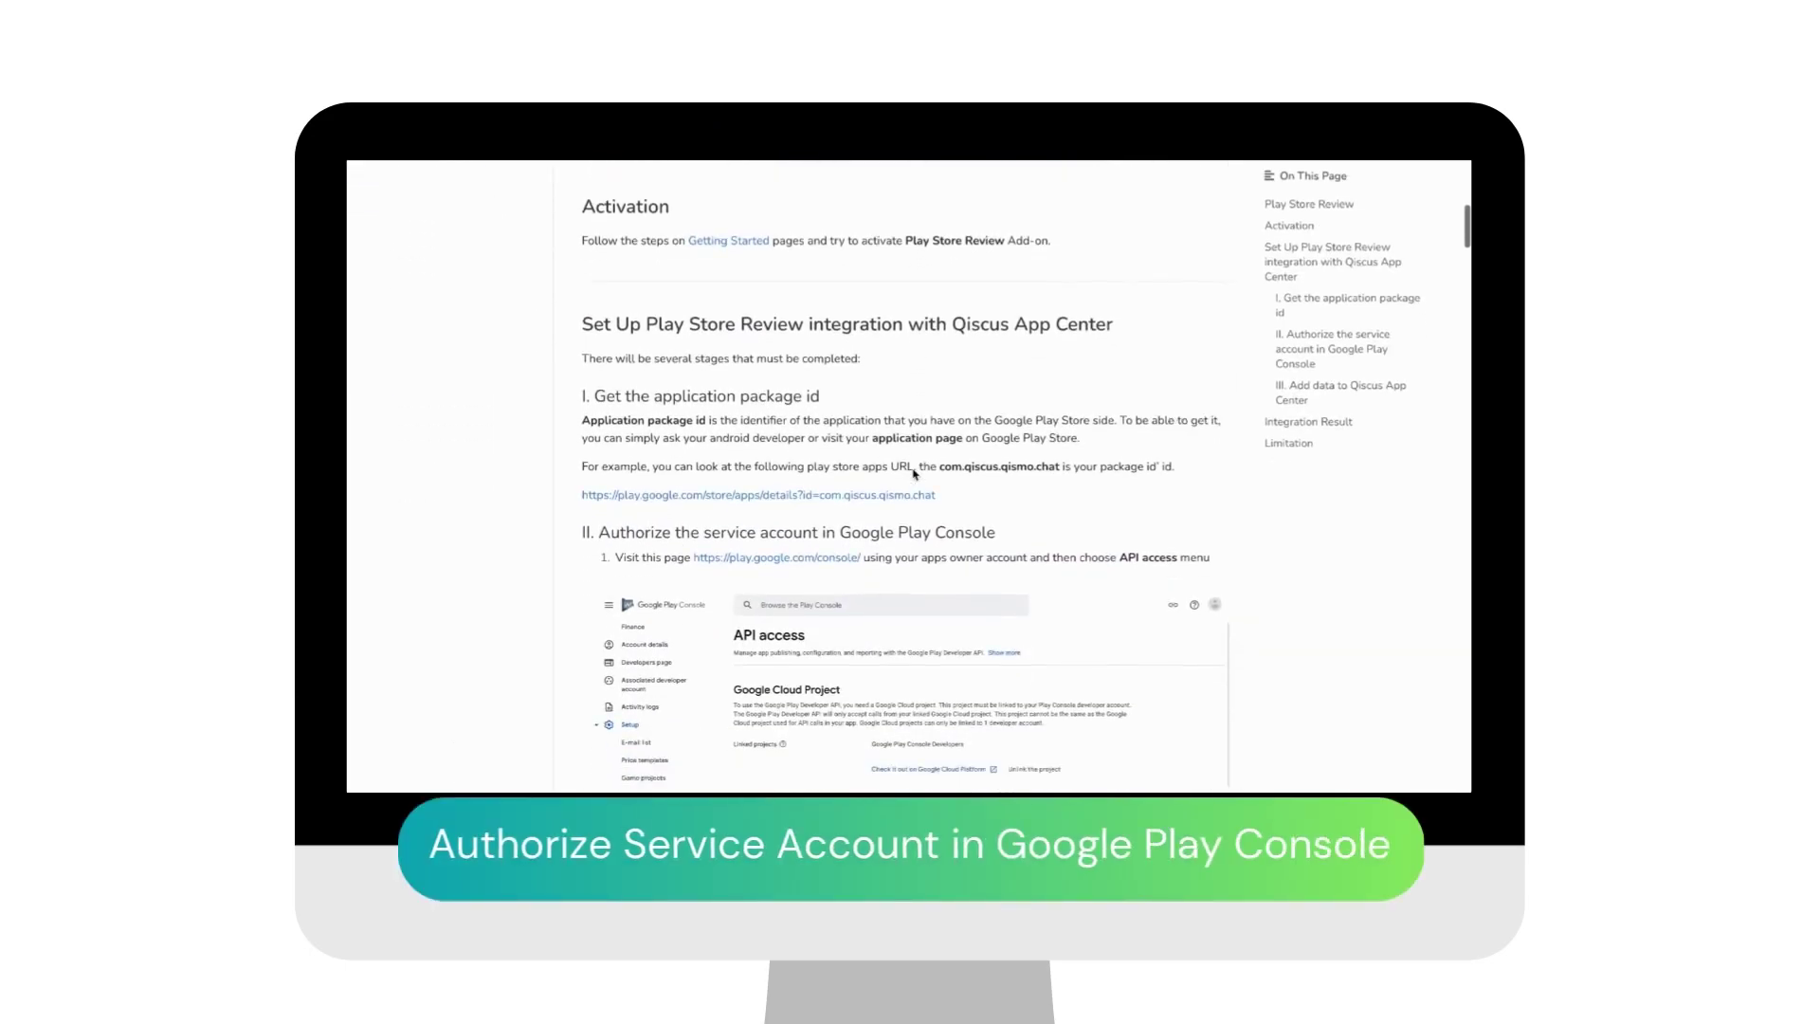
click(825, 519)
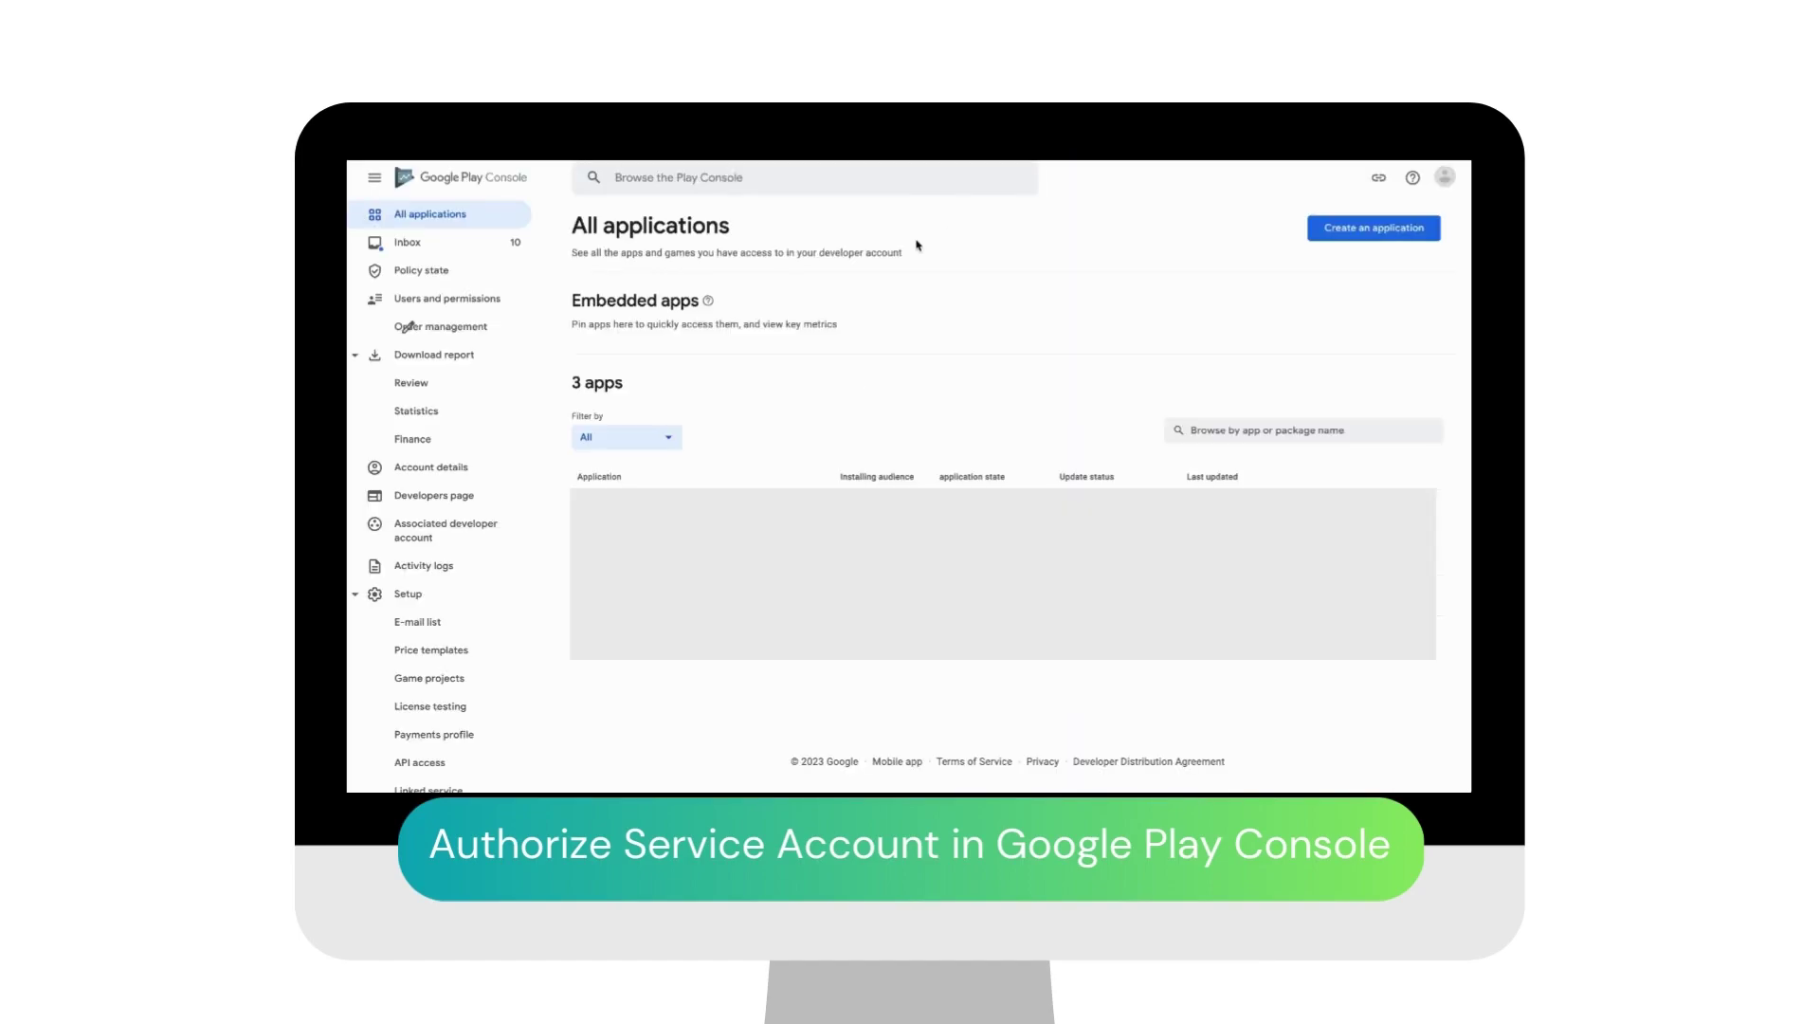
scroll(454, 654, down, 2)
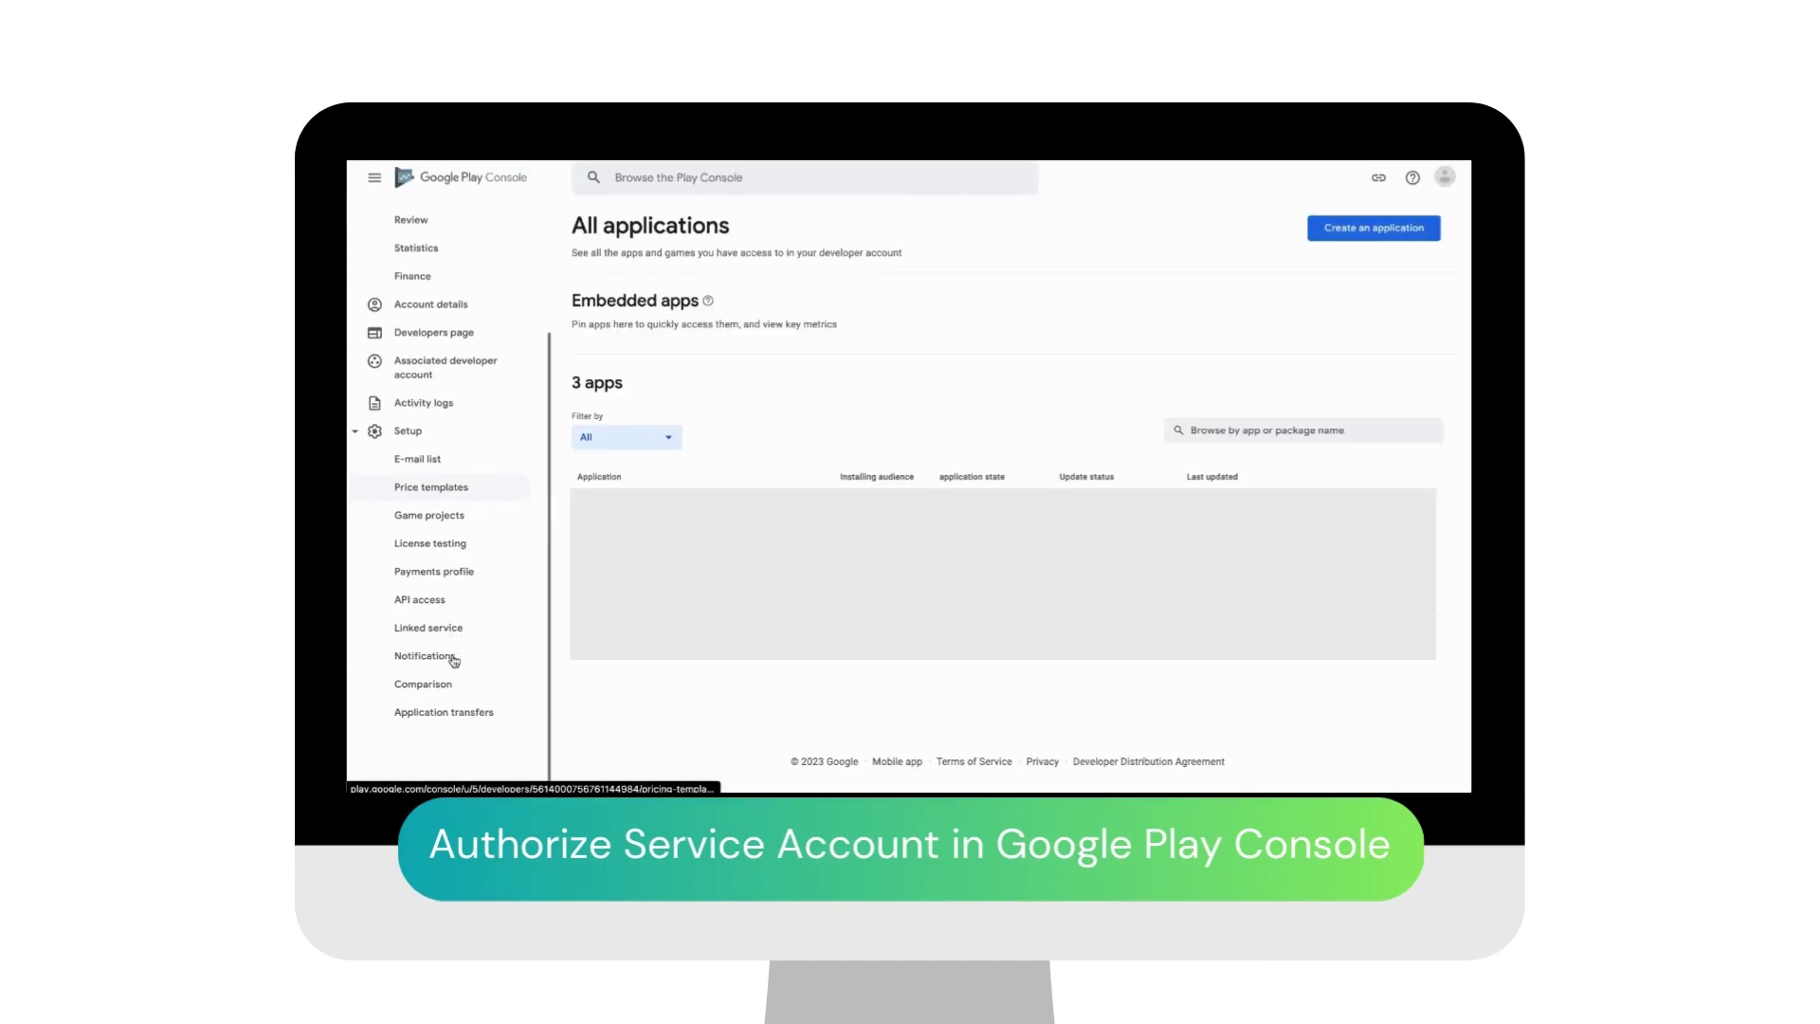
click(426, 599)
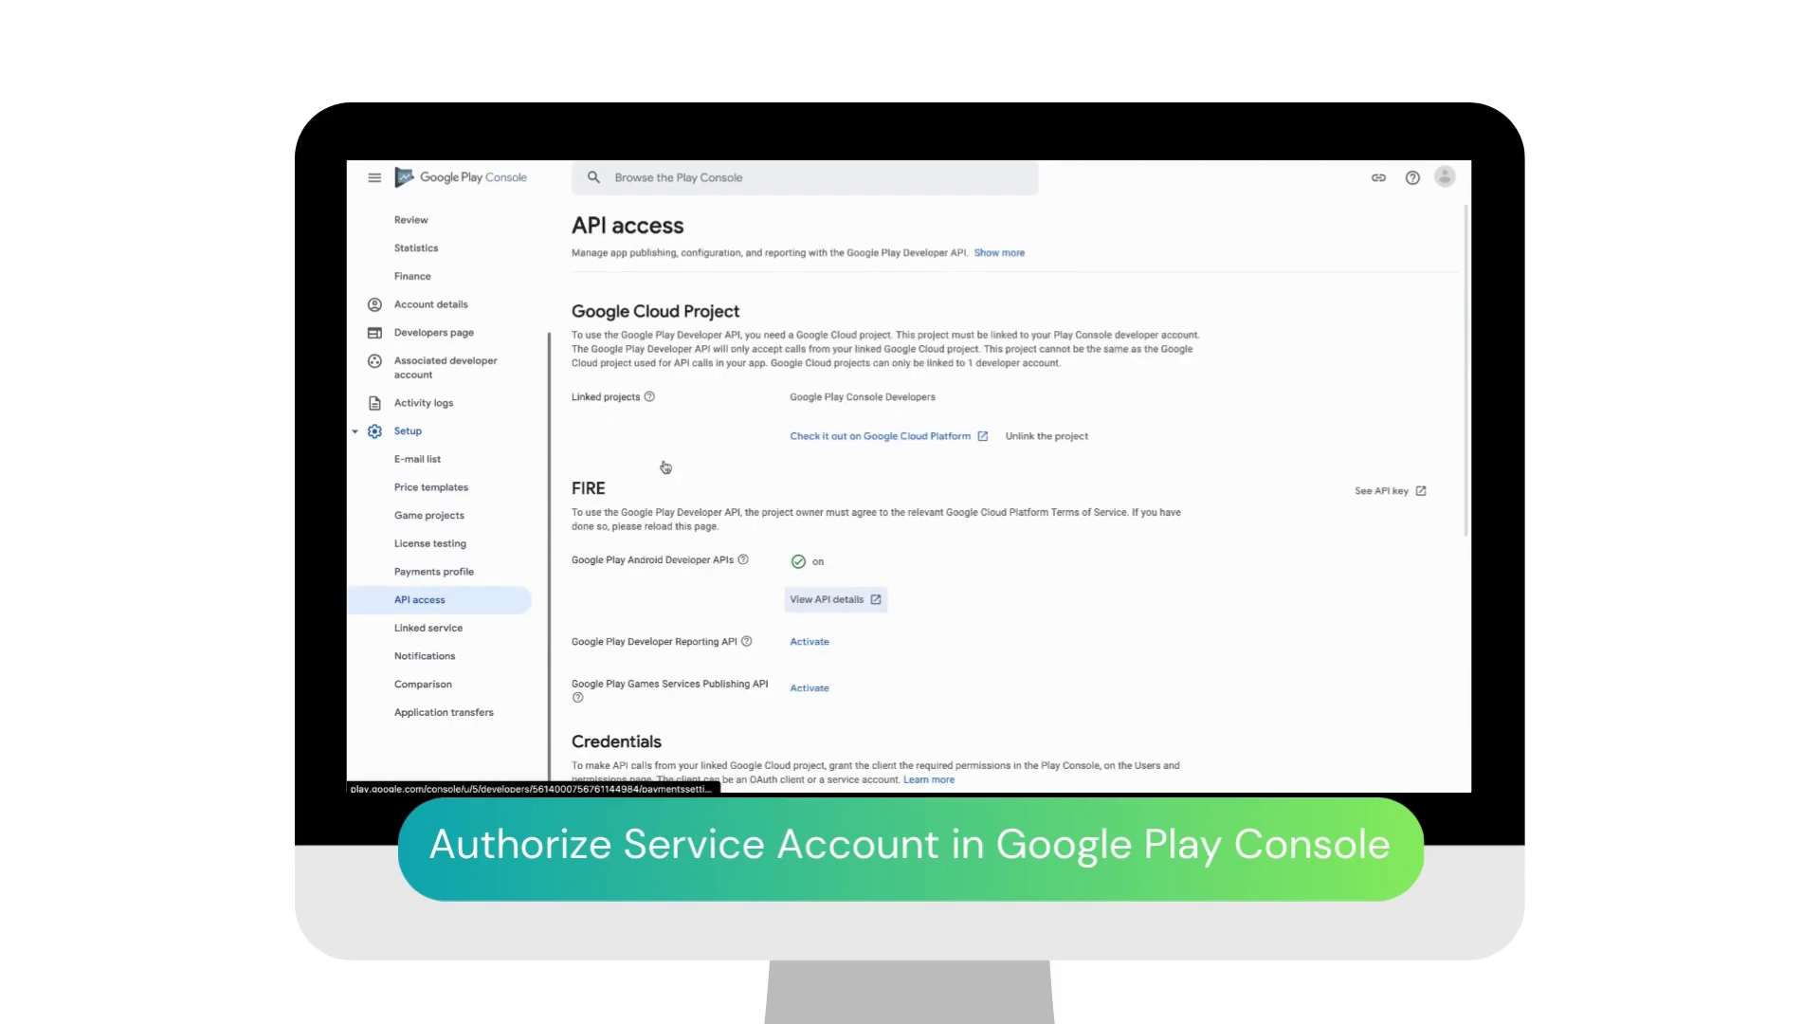
scroll(848, 409, down, 2)
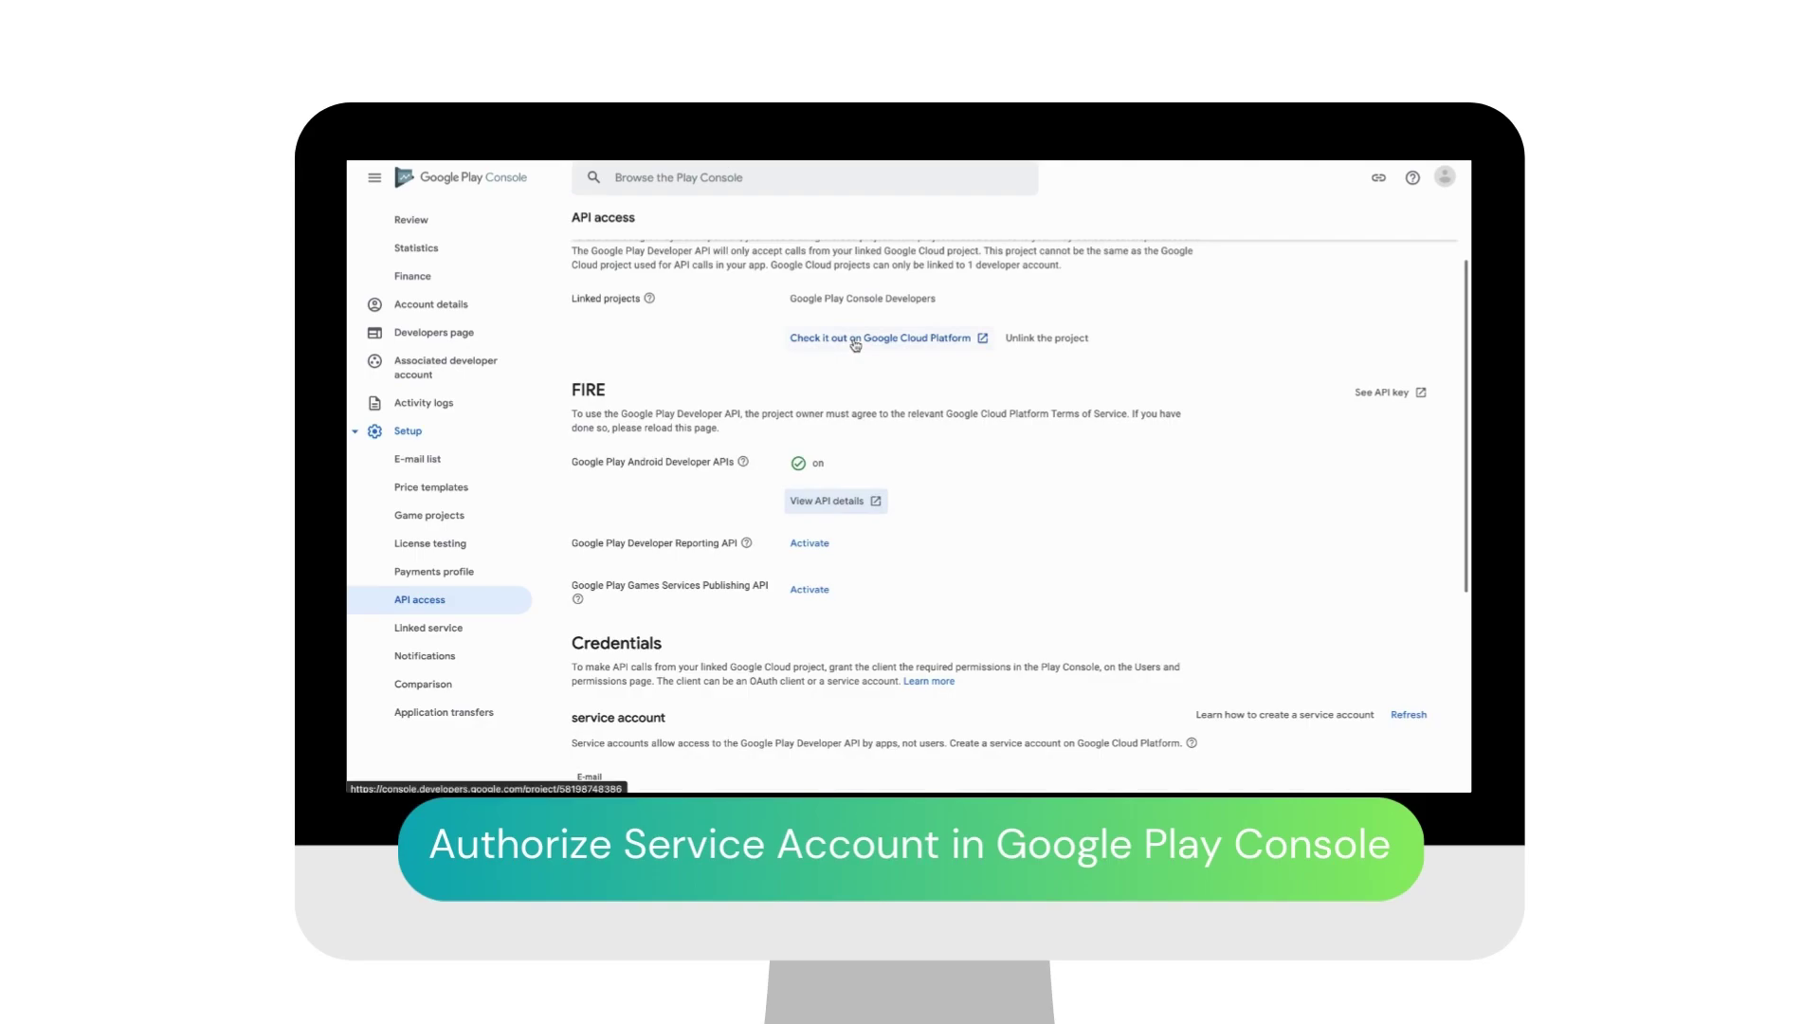
click(856, 345)
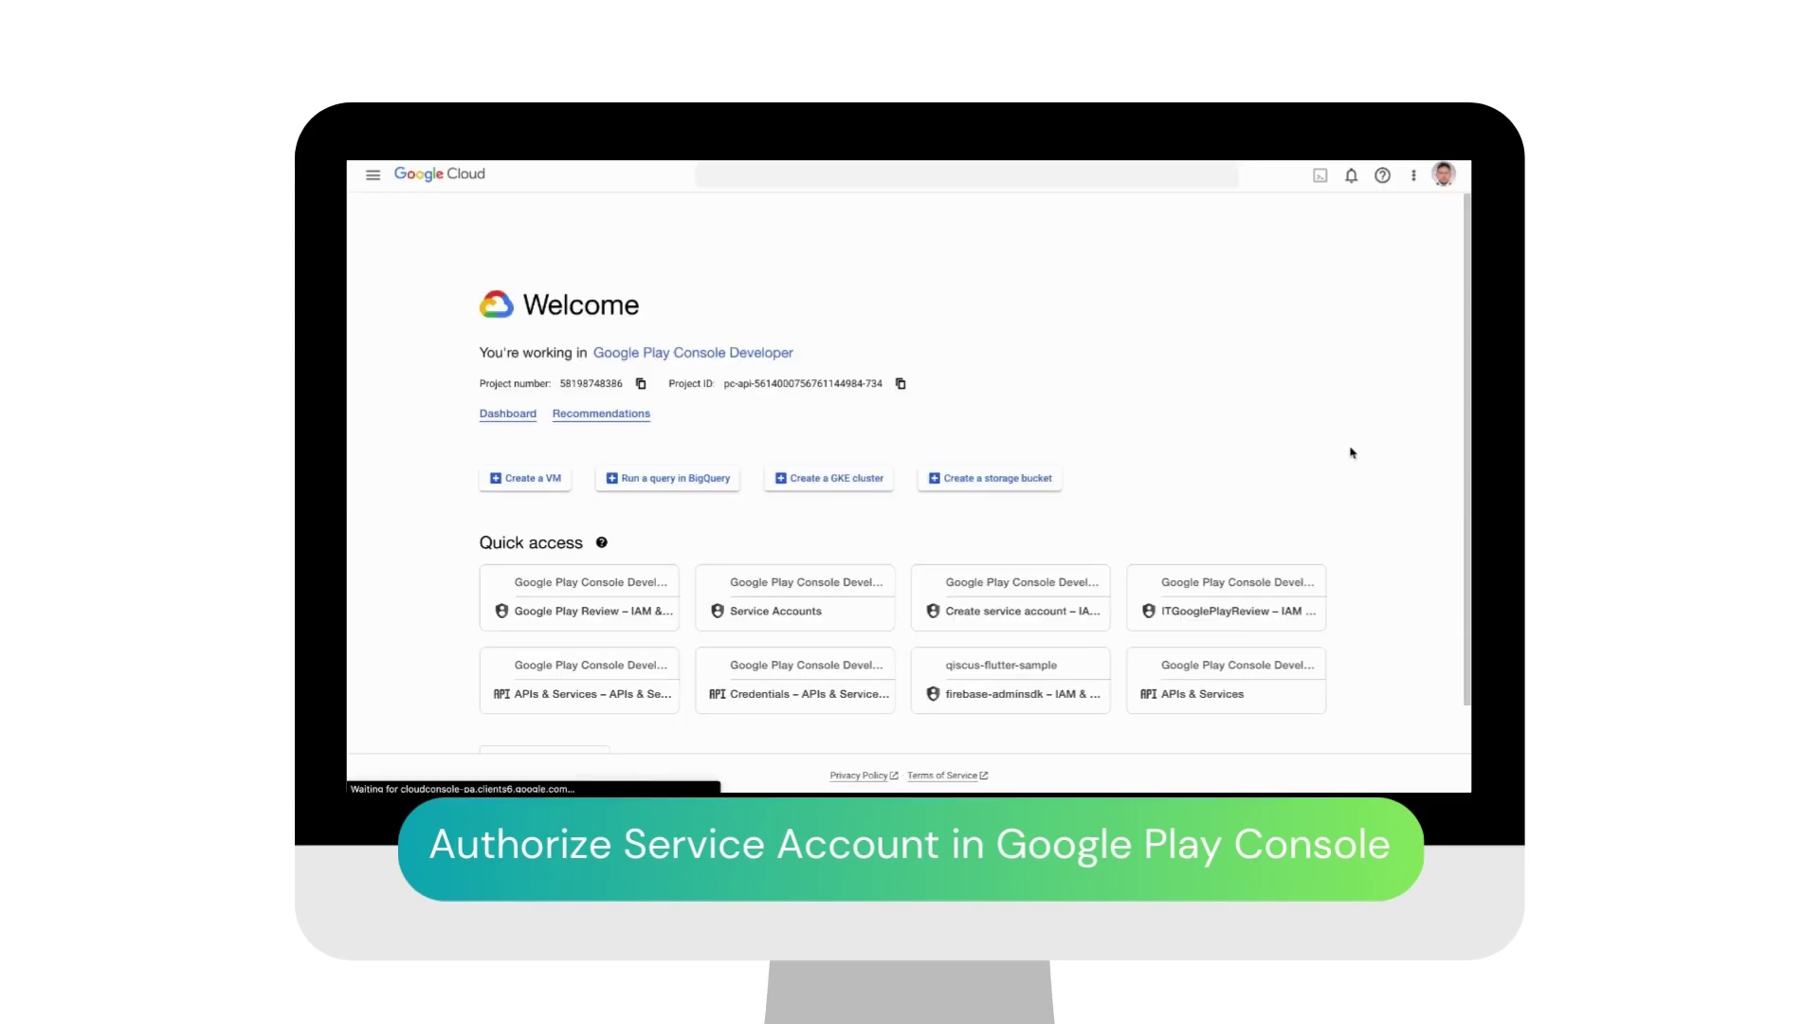
Step: Navigate through More Products to IAM & Admin > Service Accounts
click(372, 174)
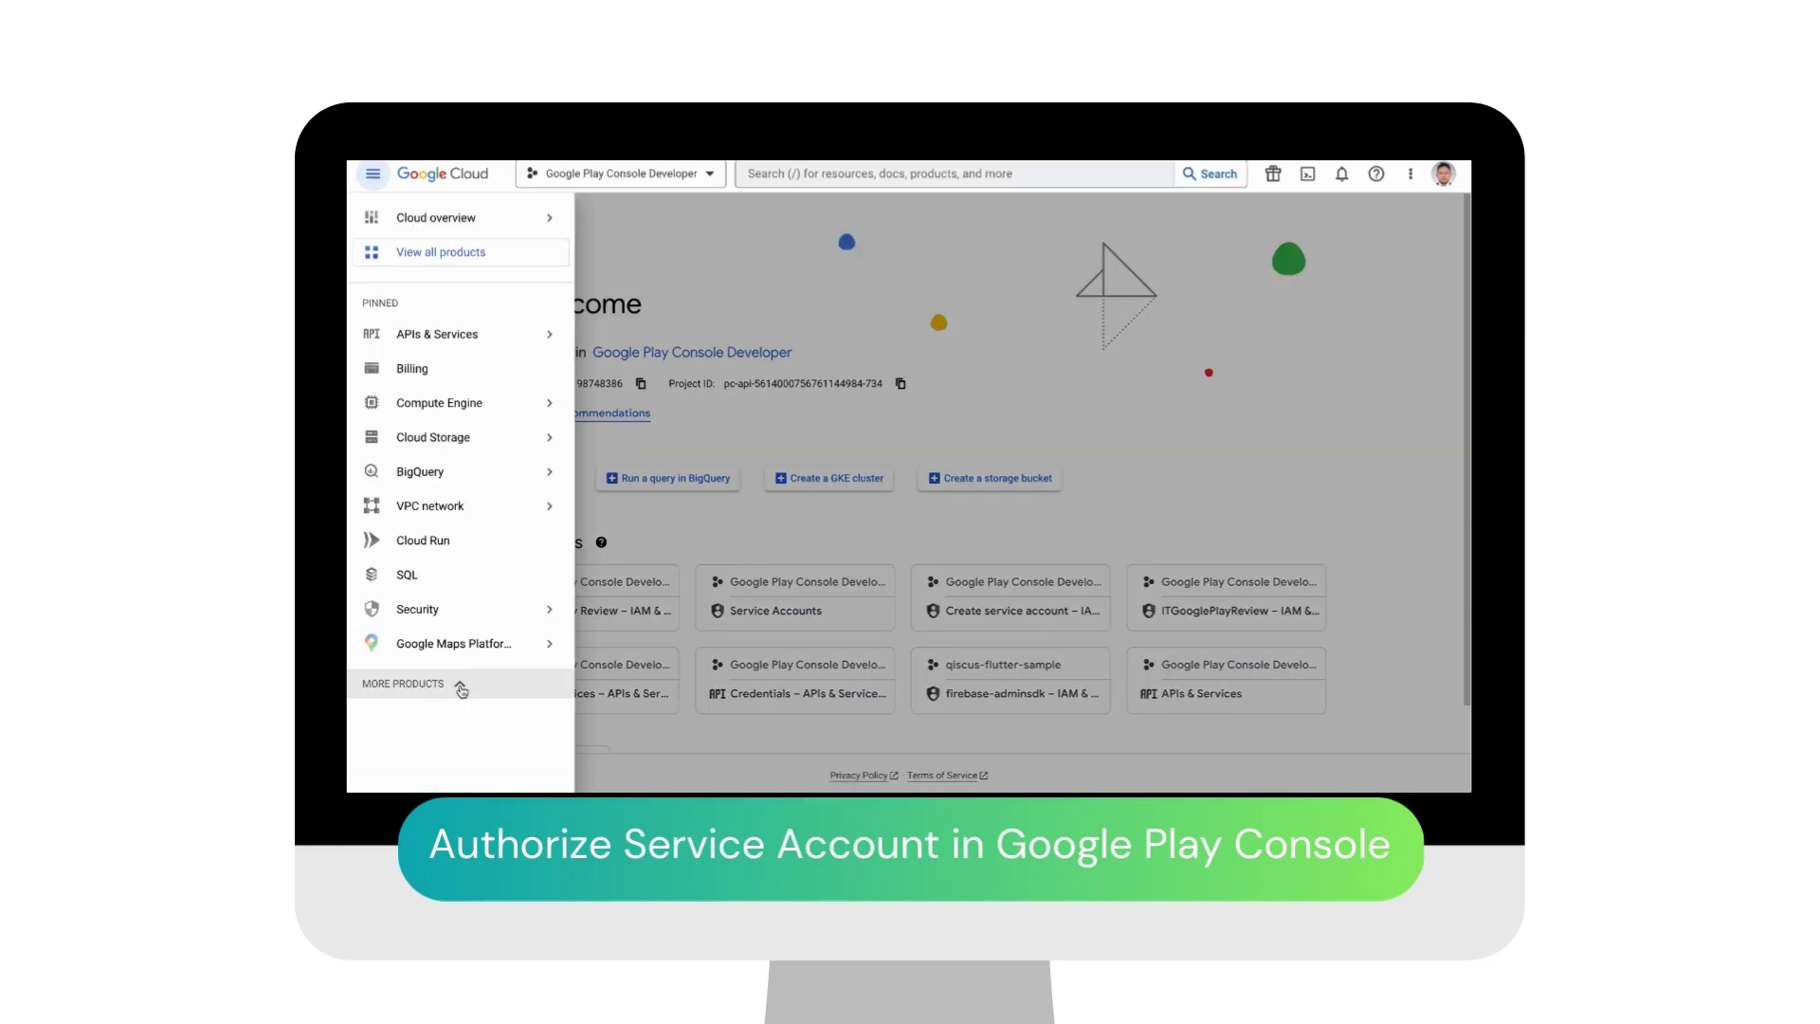
click(446, 684)
scroll(460, 688, down, 5)
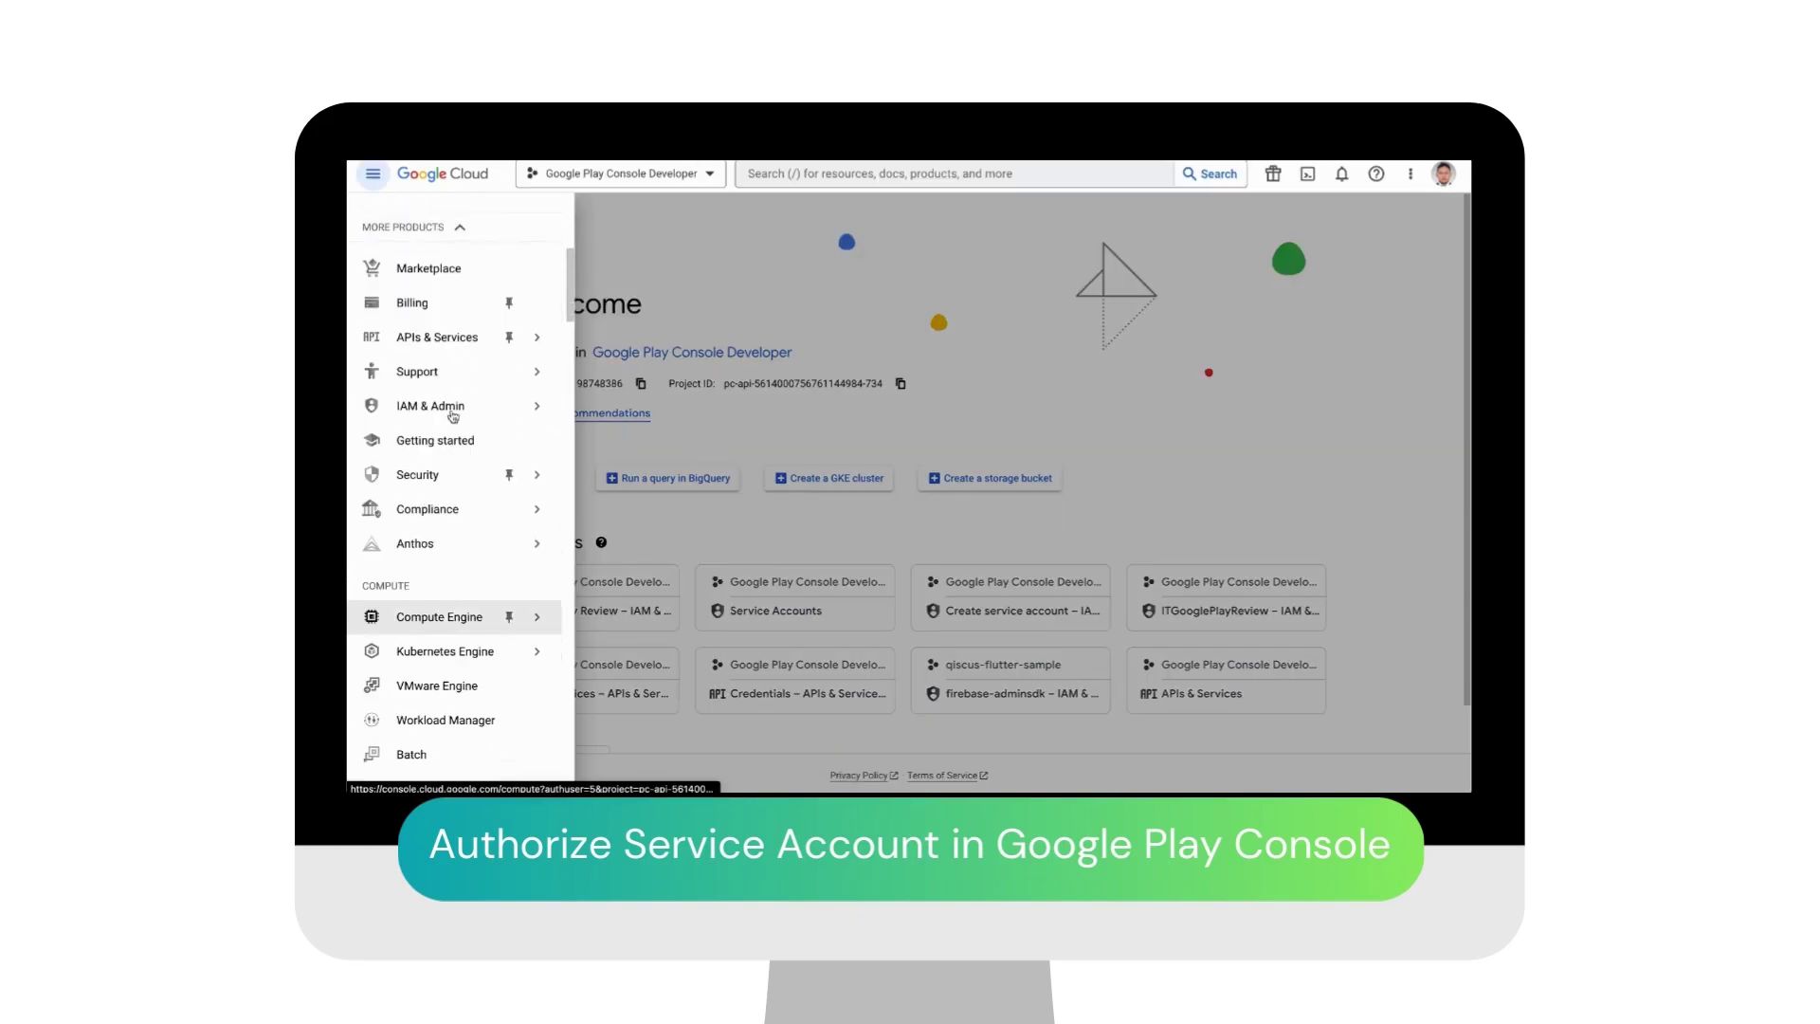
click(459, 409)
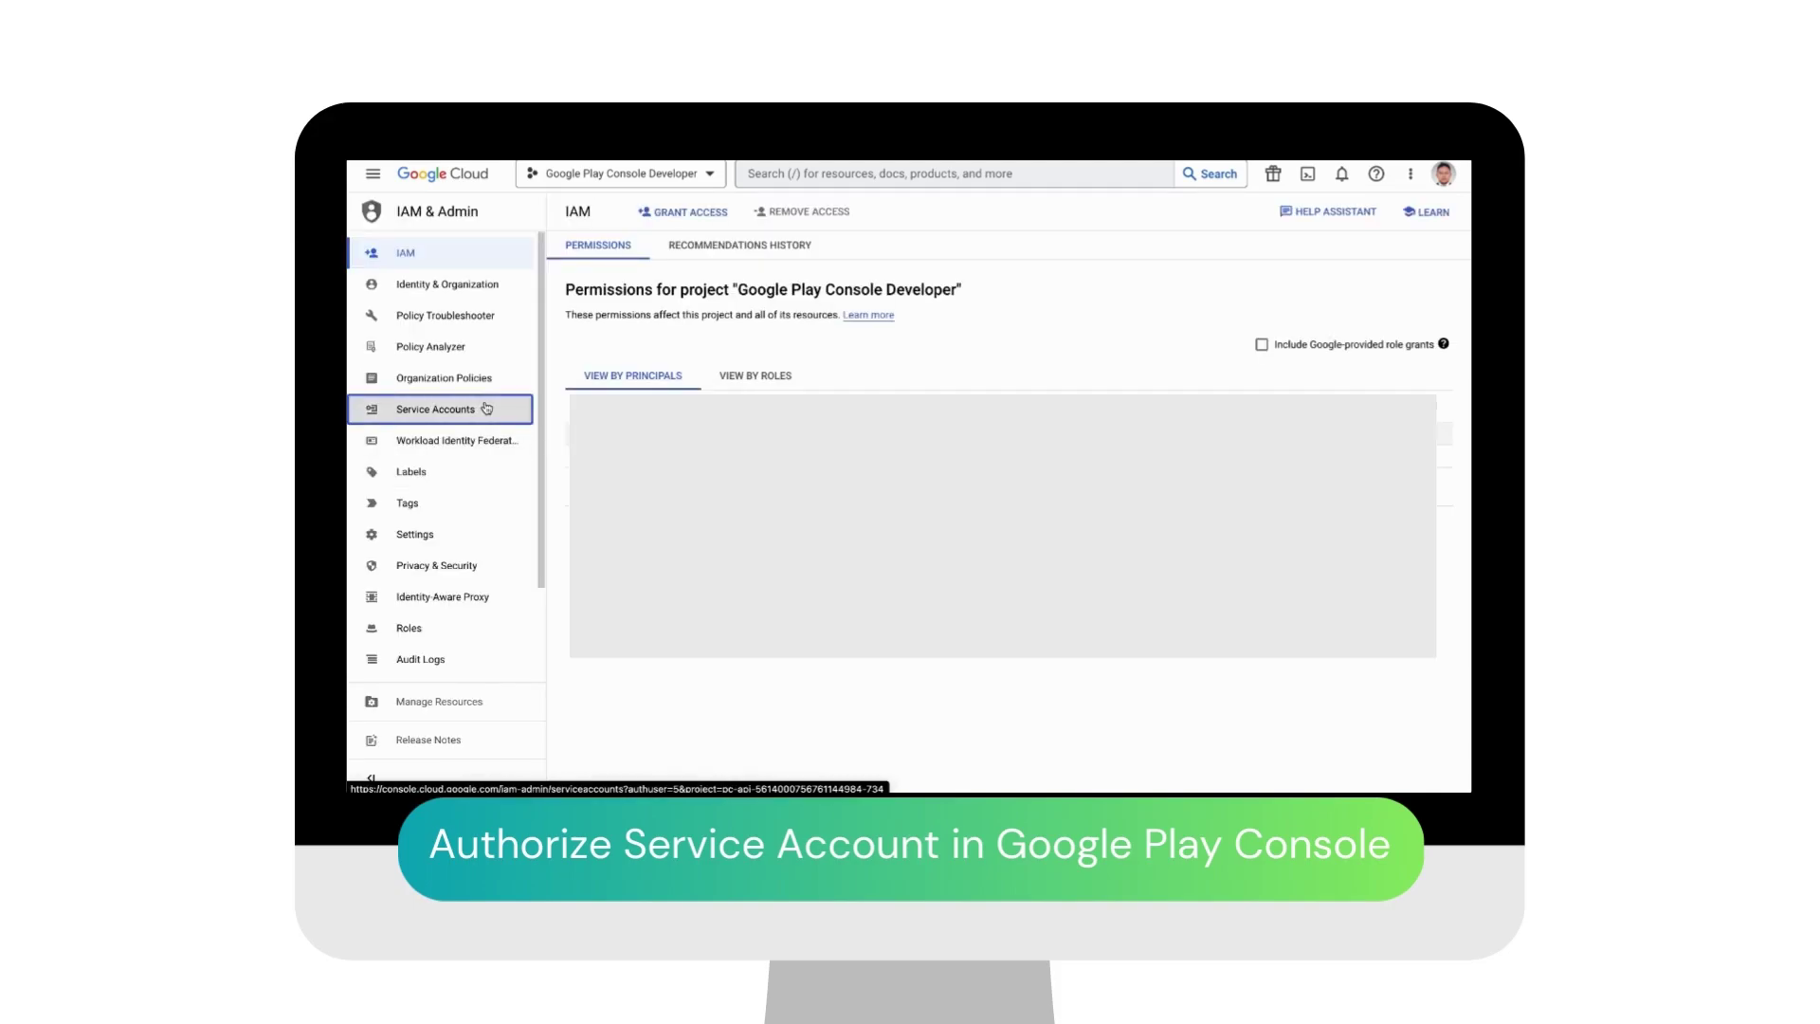
click(487, 408)
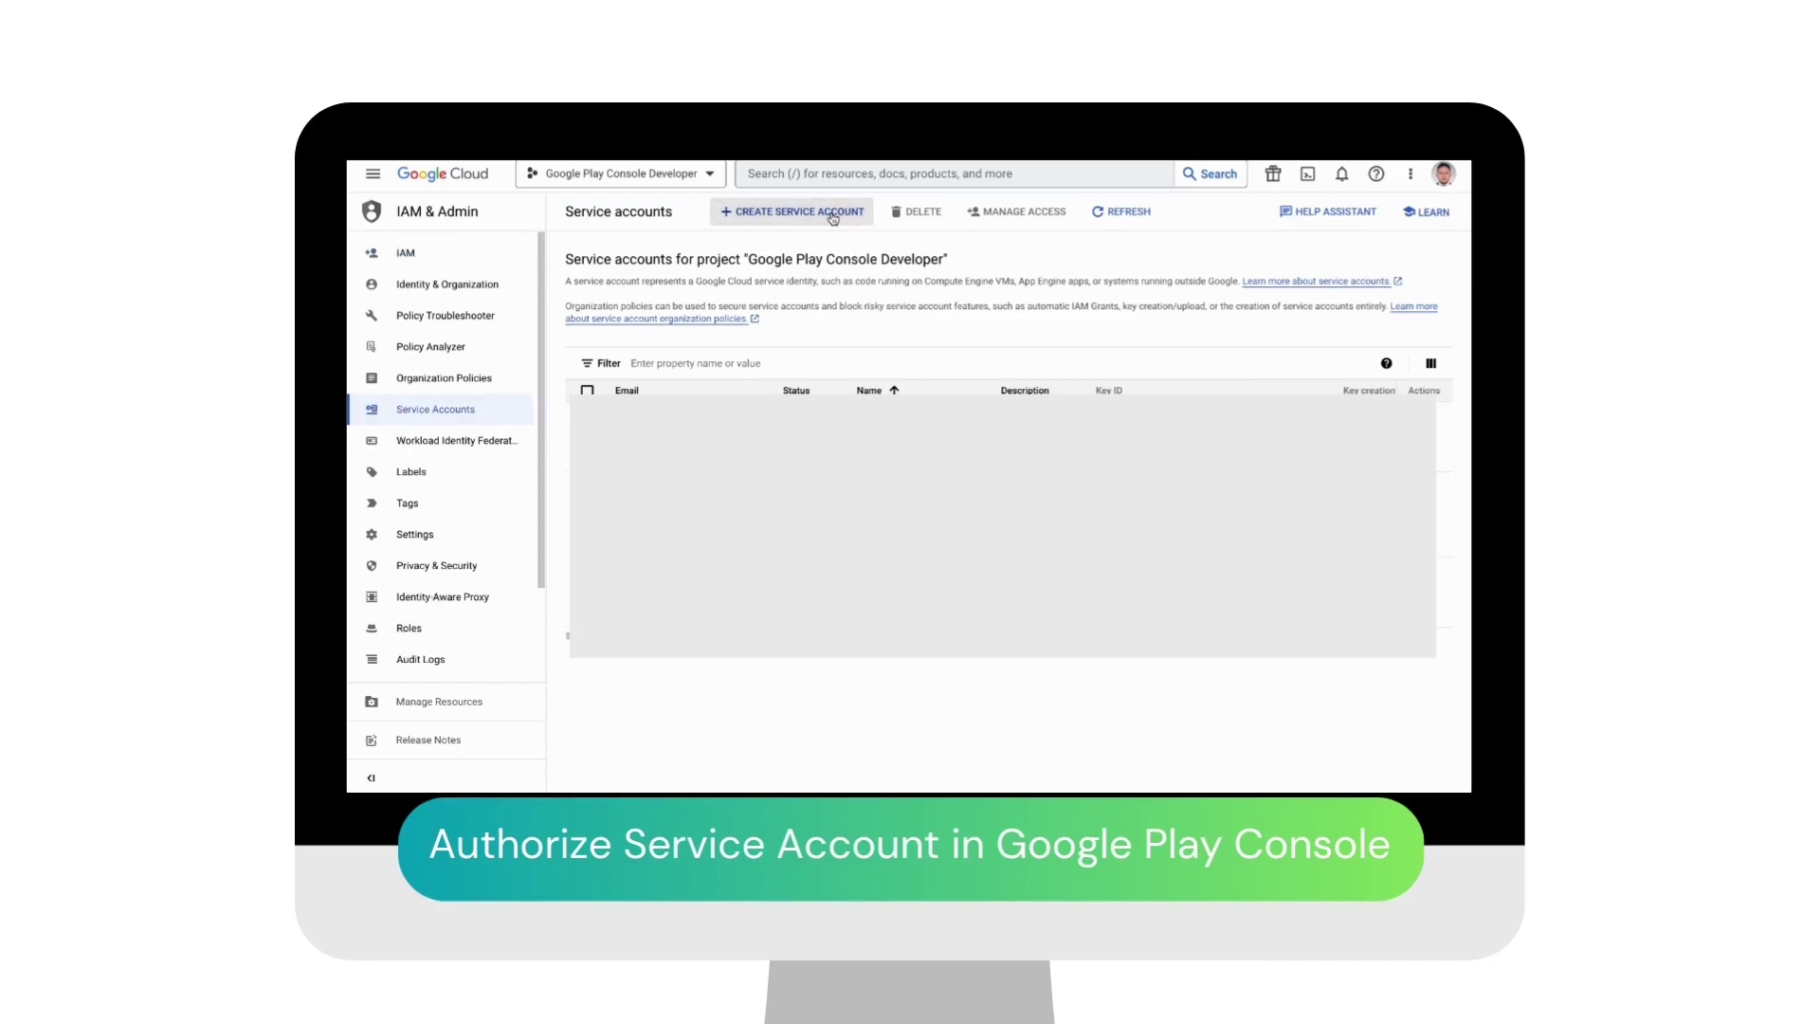
Step: Create service account 'play store review qiscus' described 'test play store rev', then open its key management
click(832, 215)
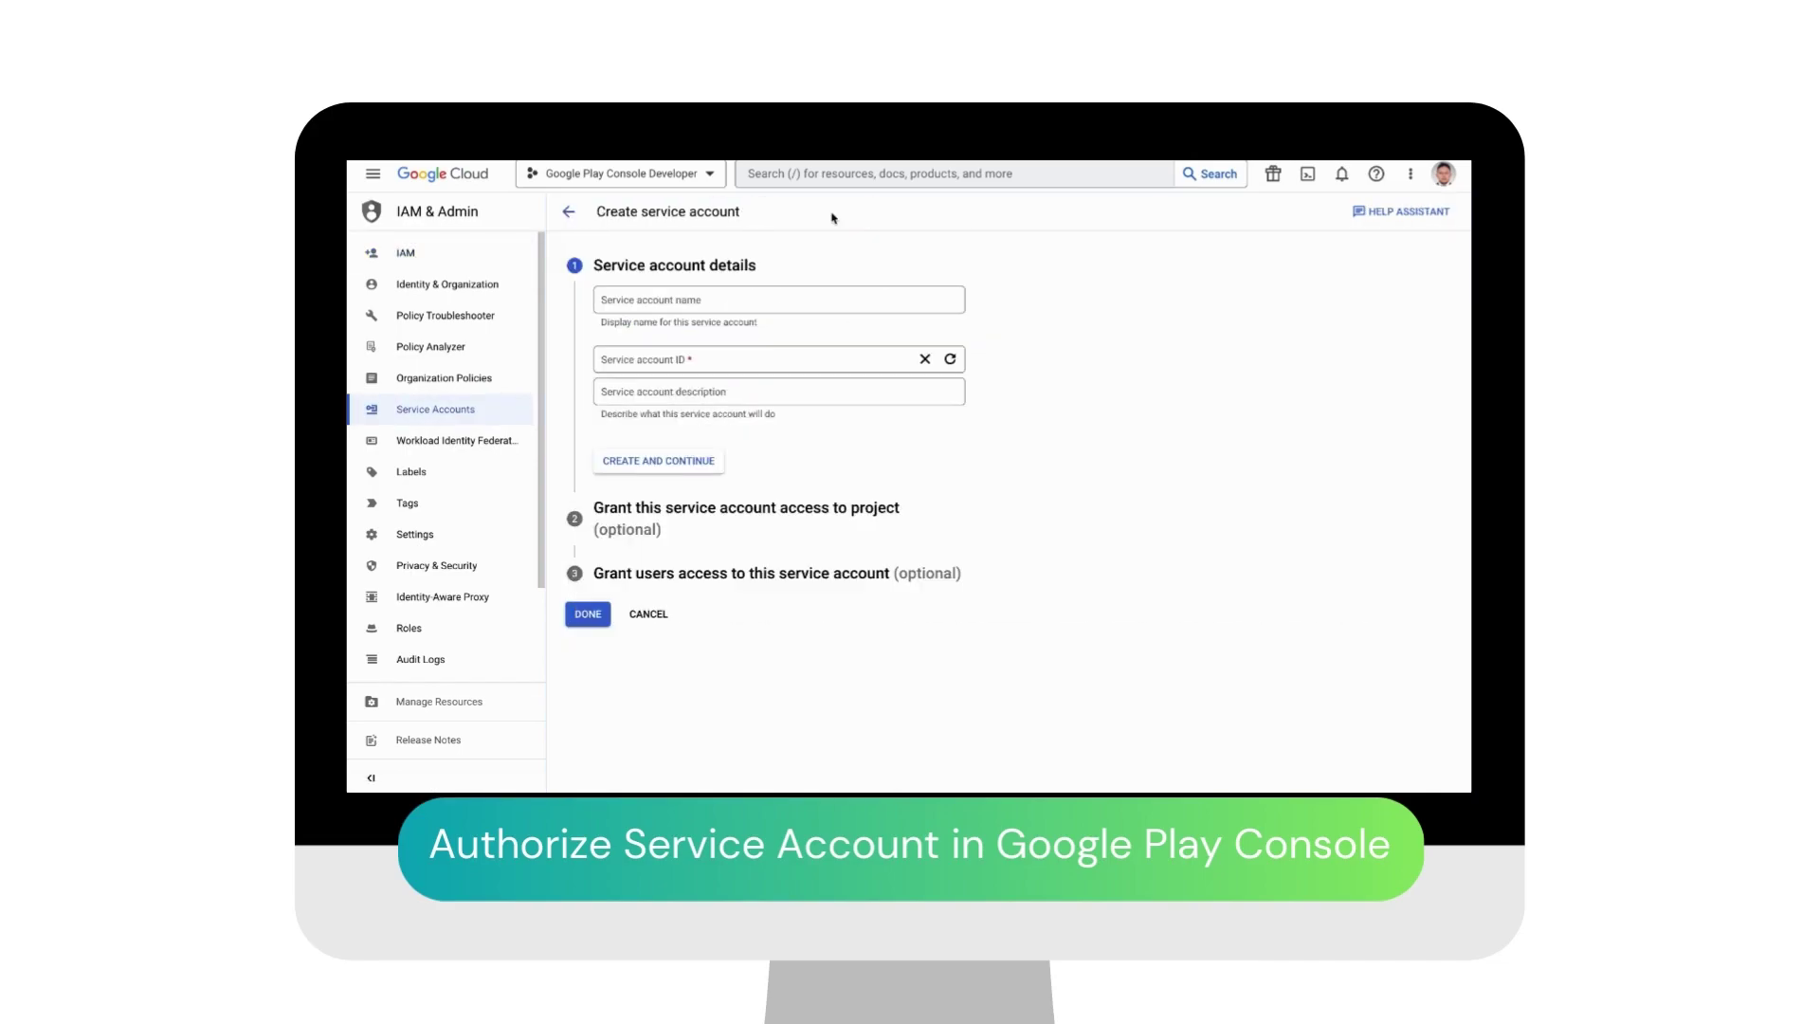
click(689, 305)
text(play store review qiscus)
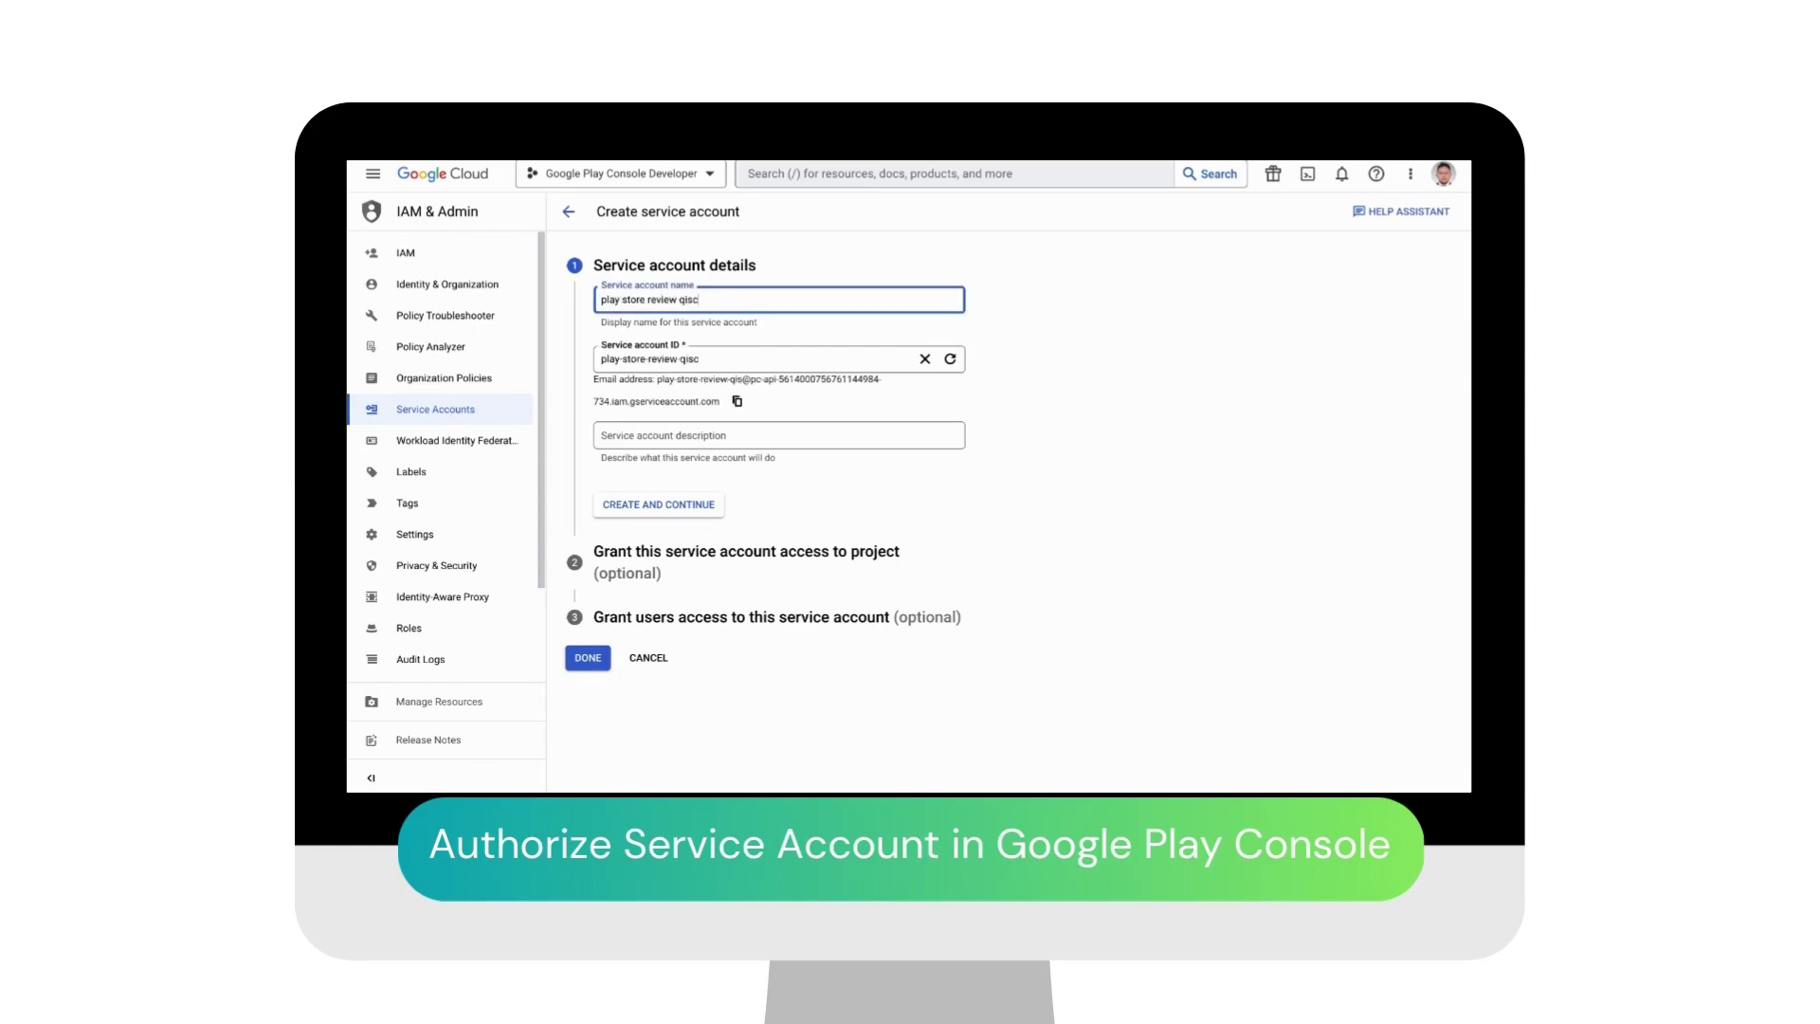
click(639, 433)
text(test play store review)
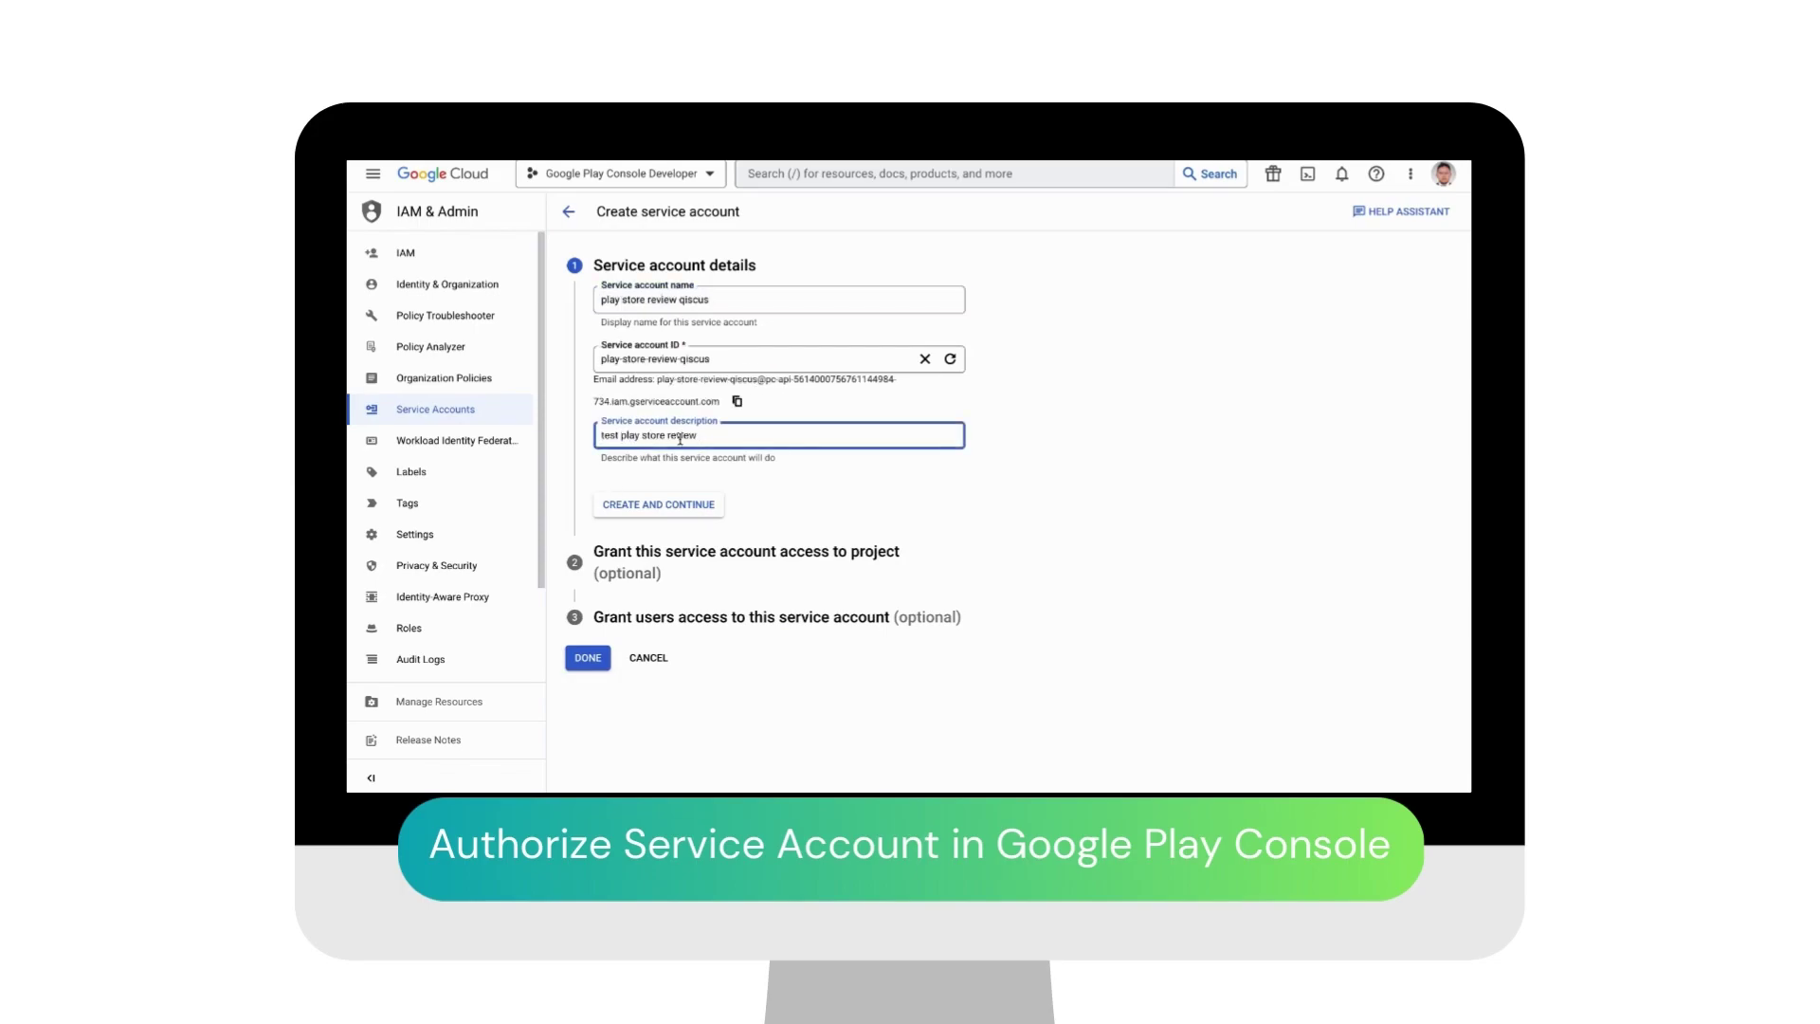
click(659, 510)
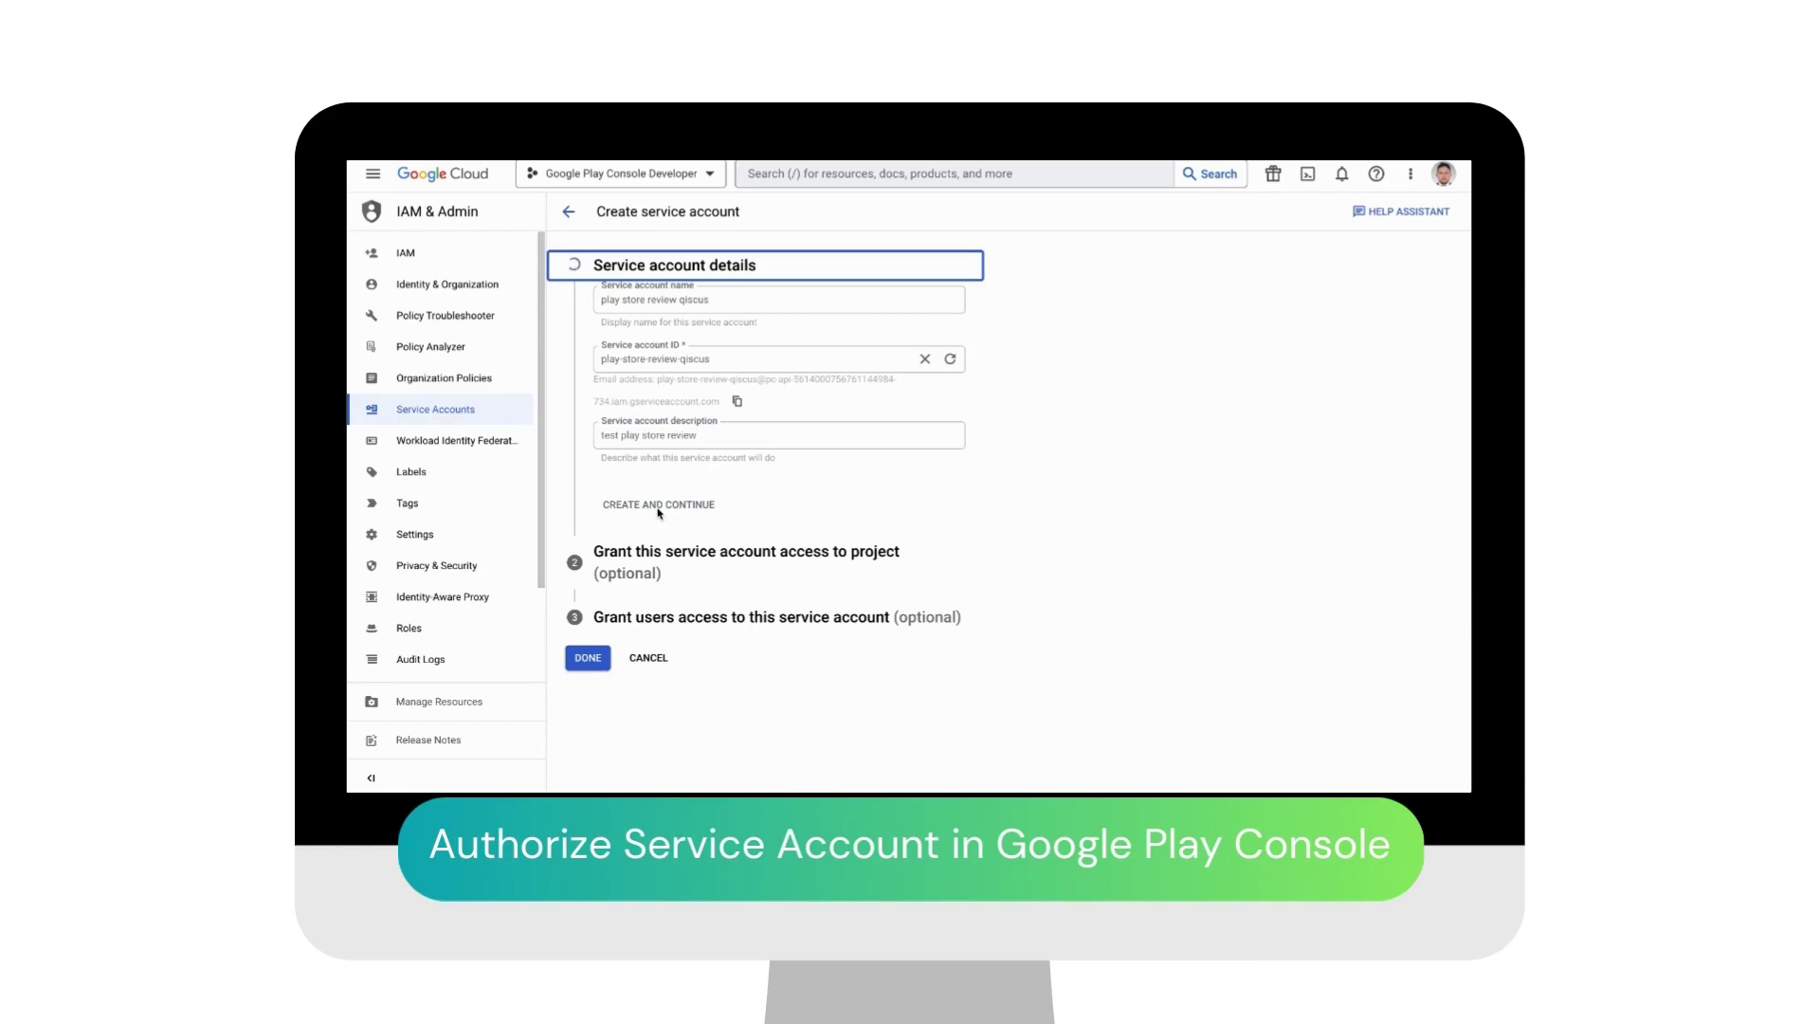
click(588, 610)
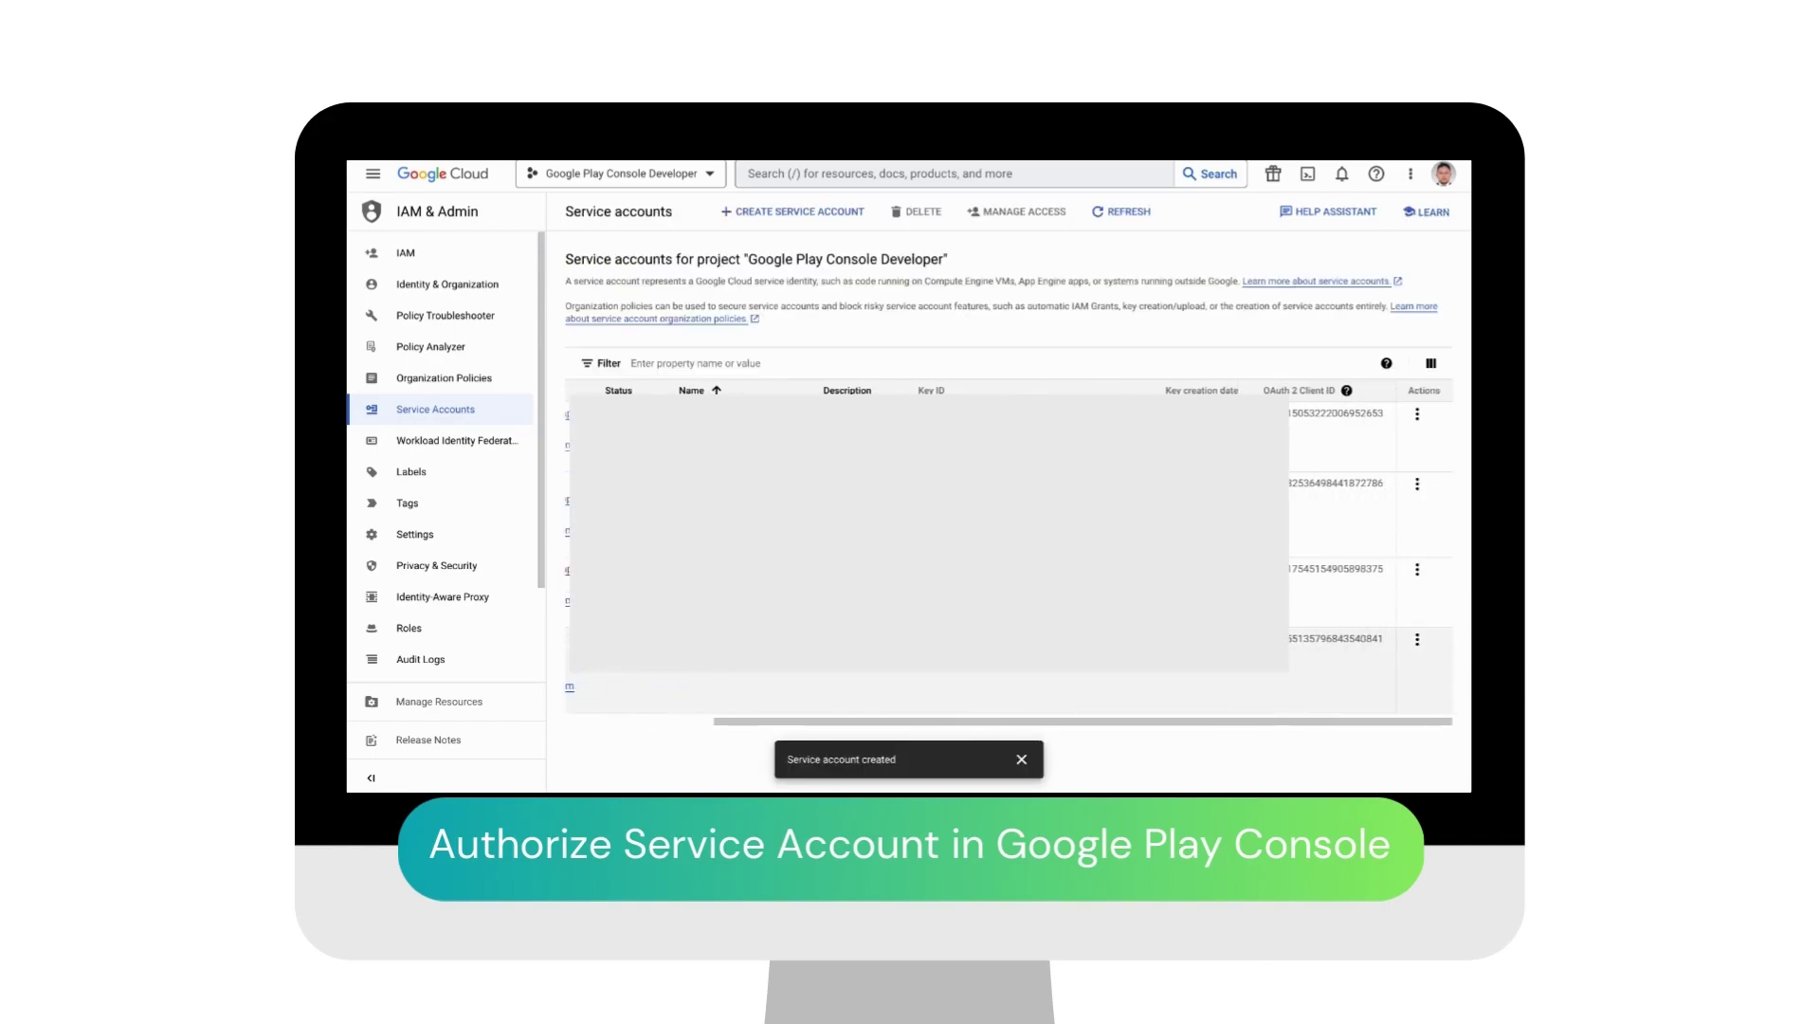
click(1417, 639)
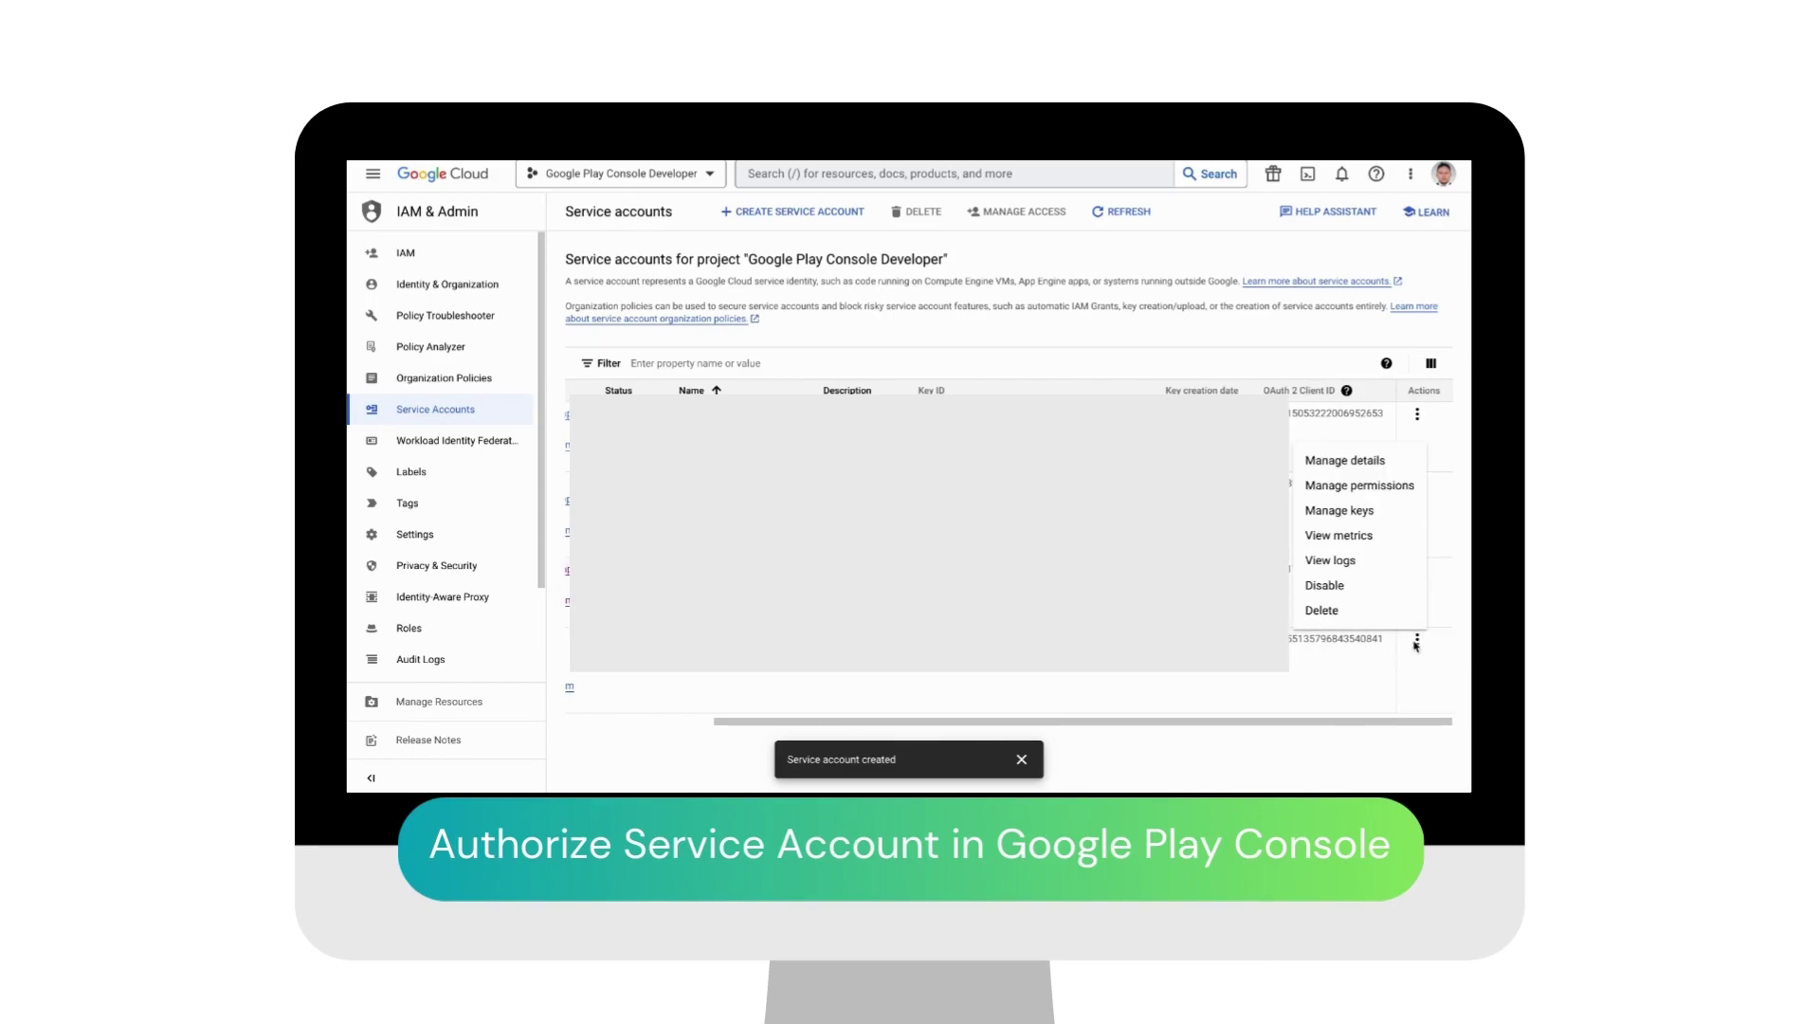
click(1335, 512)
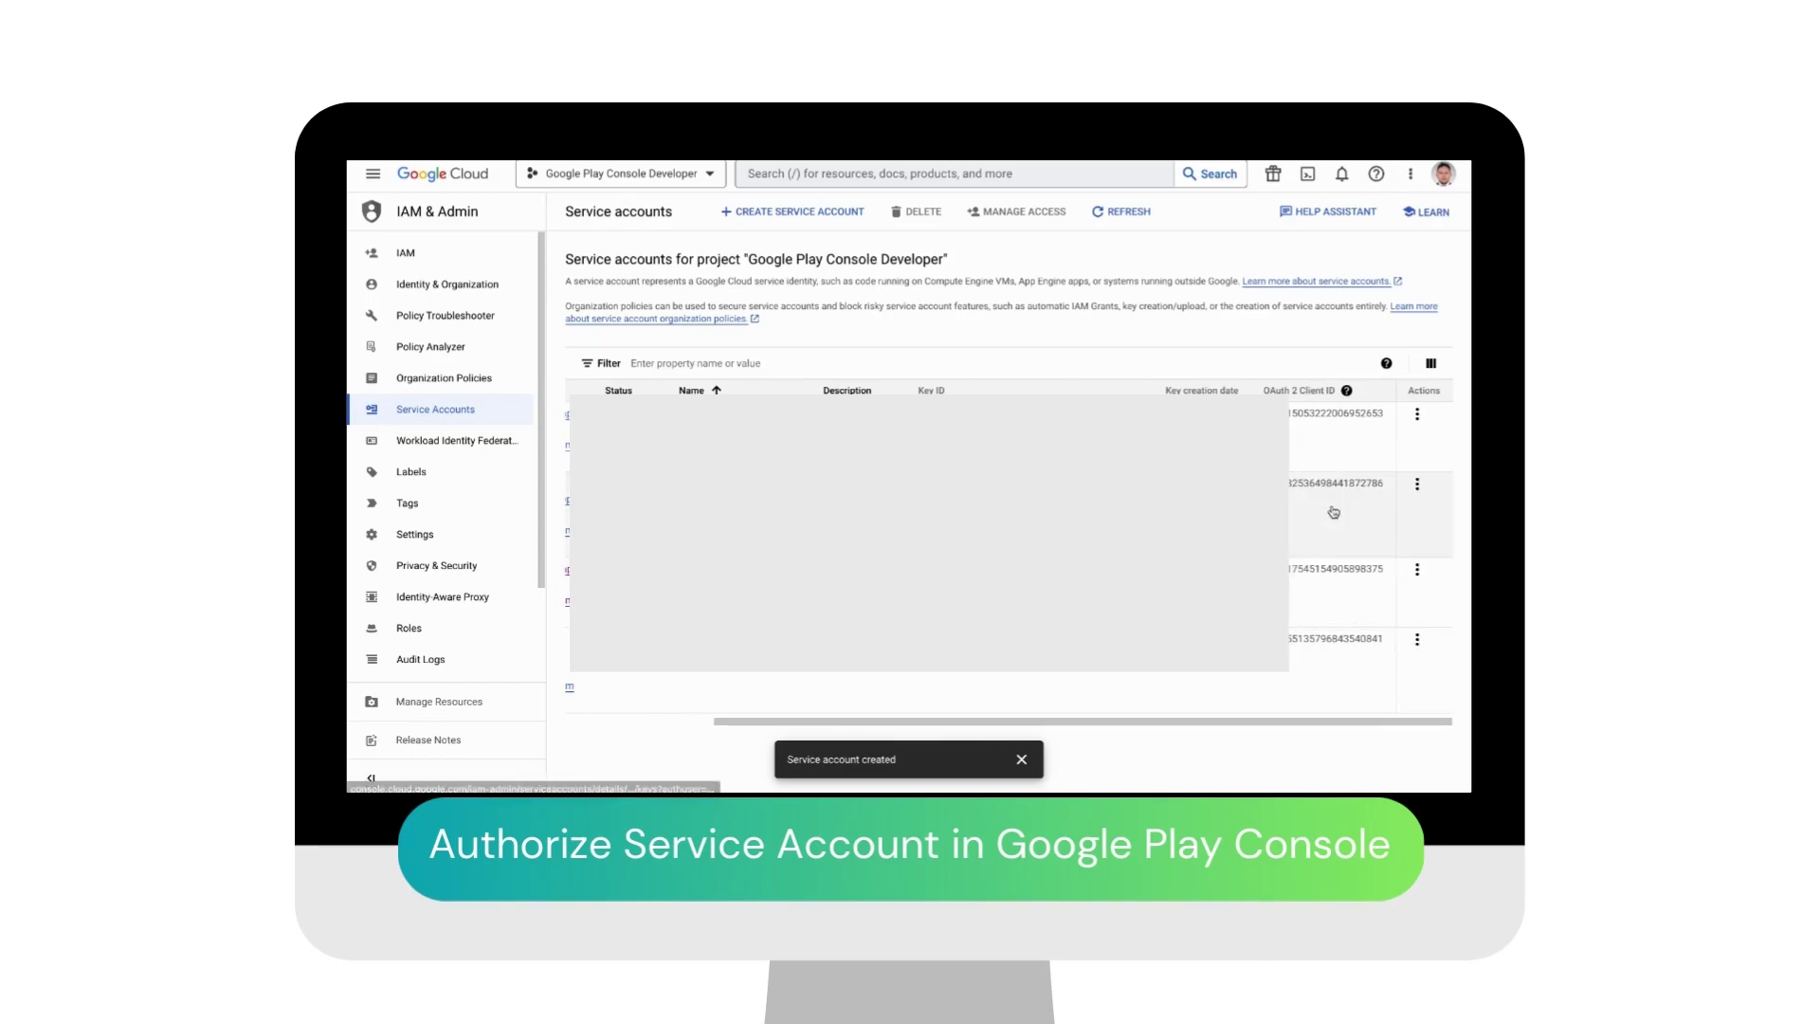
Step: Create a JSON private key for the service account and save it to the google play add-on folder
click(1023, 758)
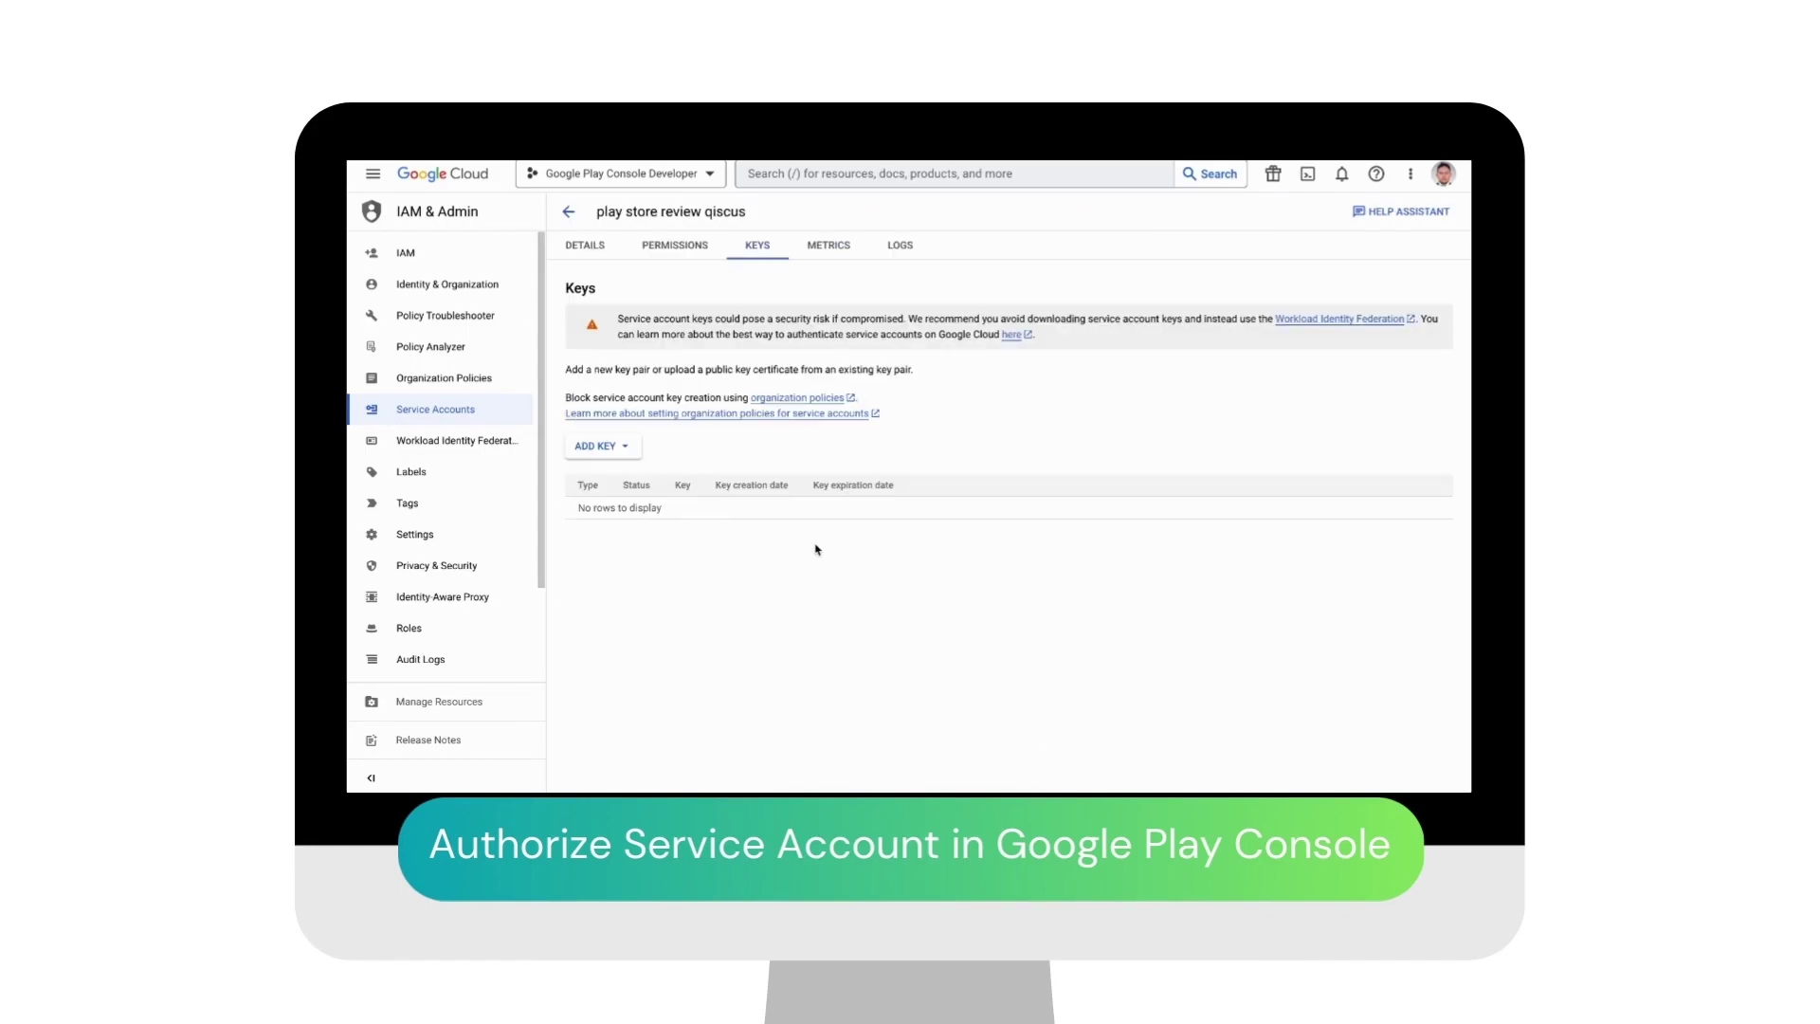
click(635, 457)
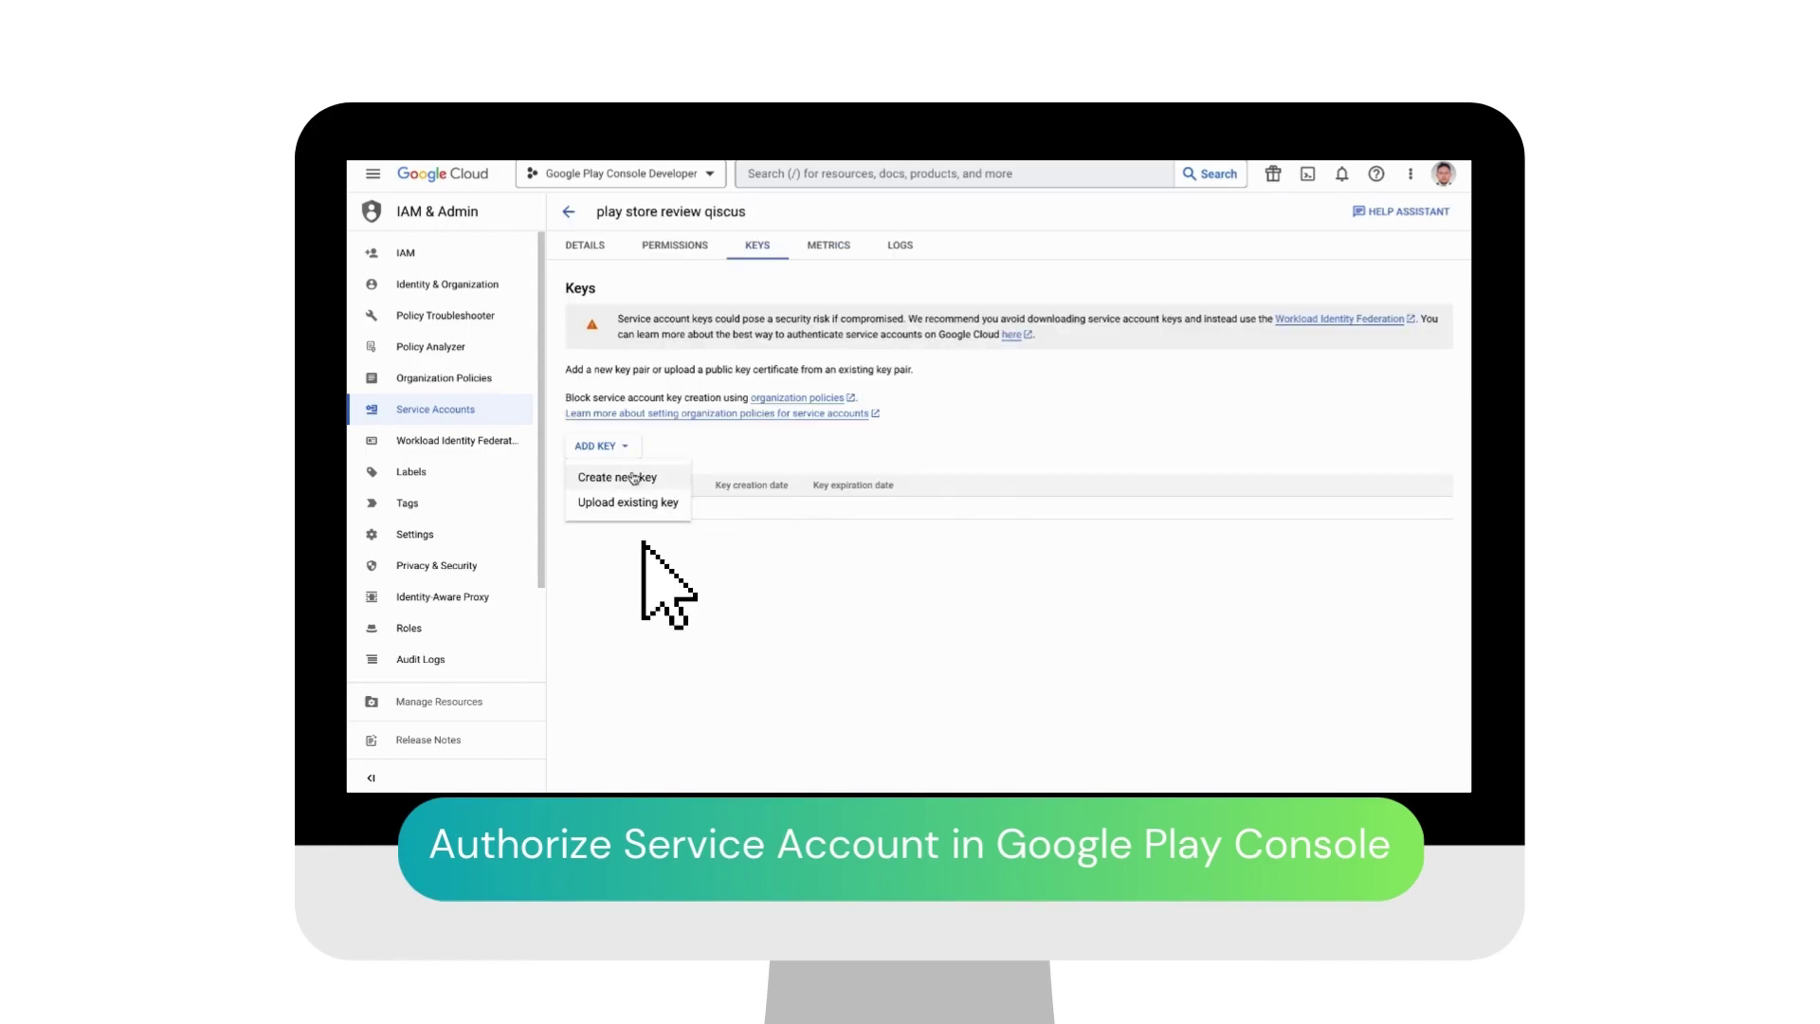
click(633, 477)
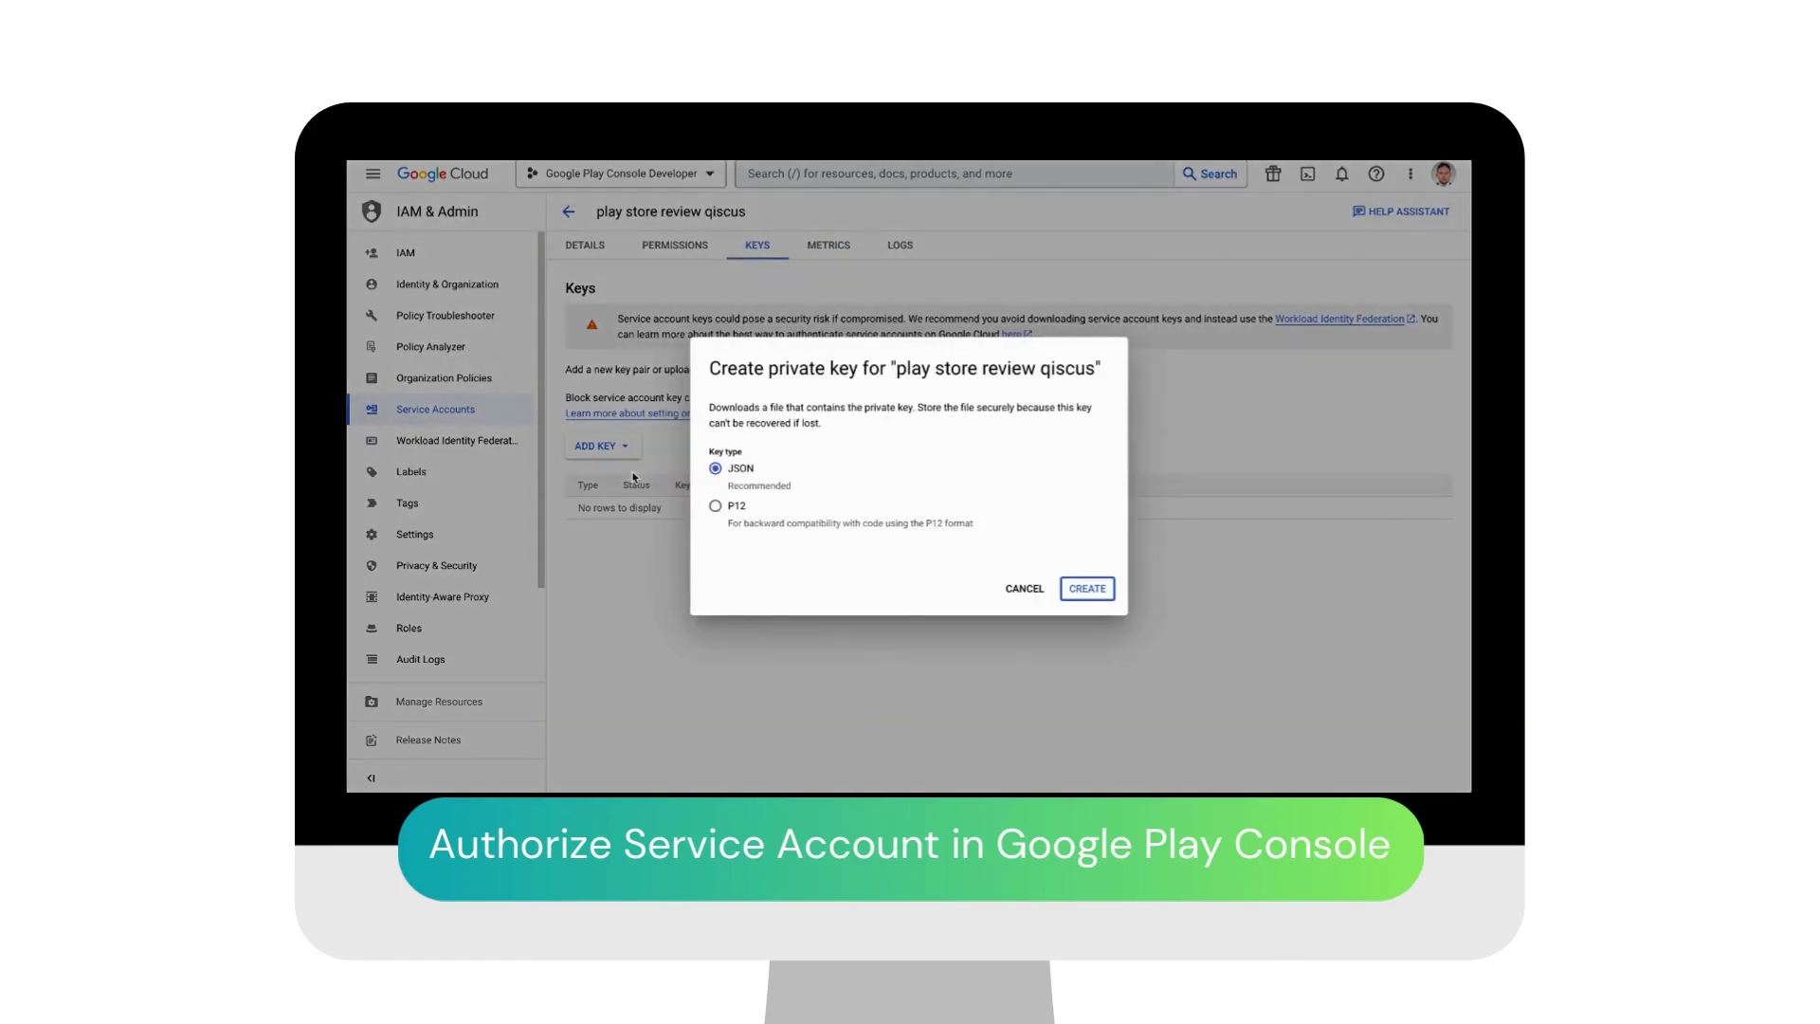
click(1075, 590)
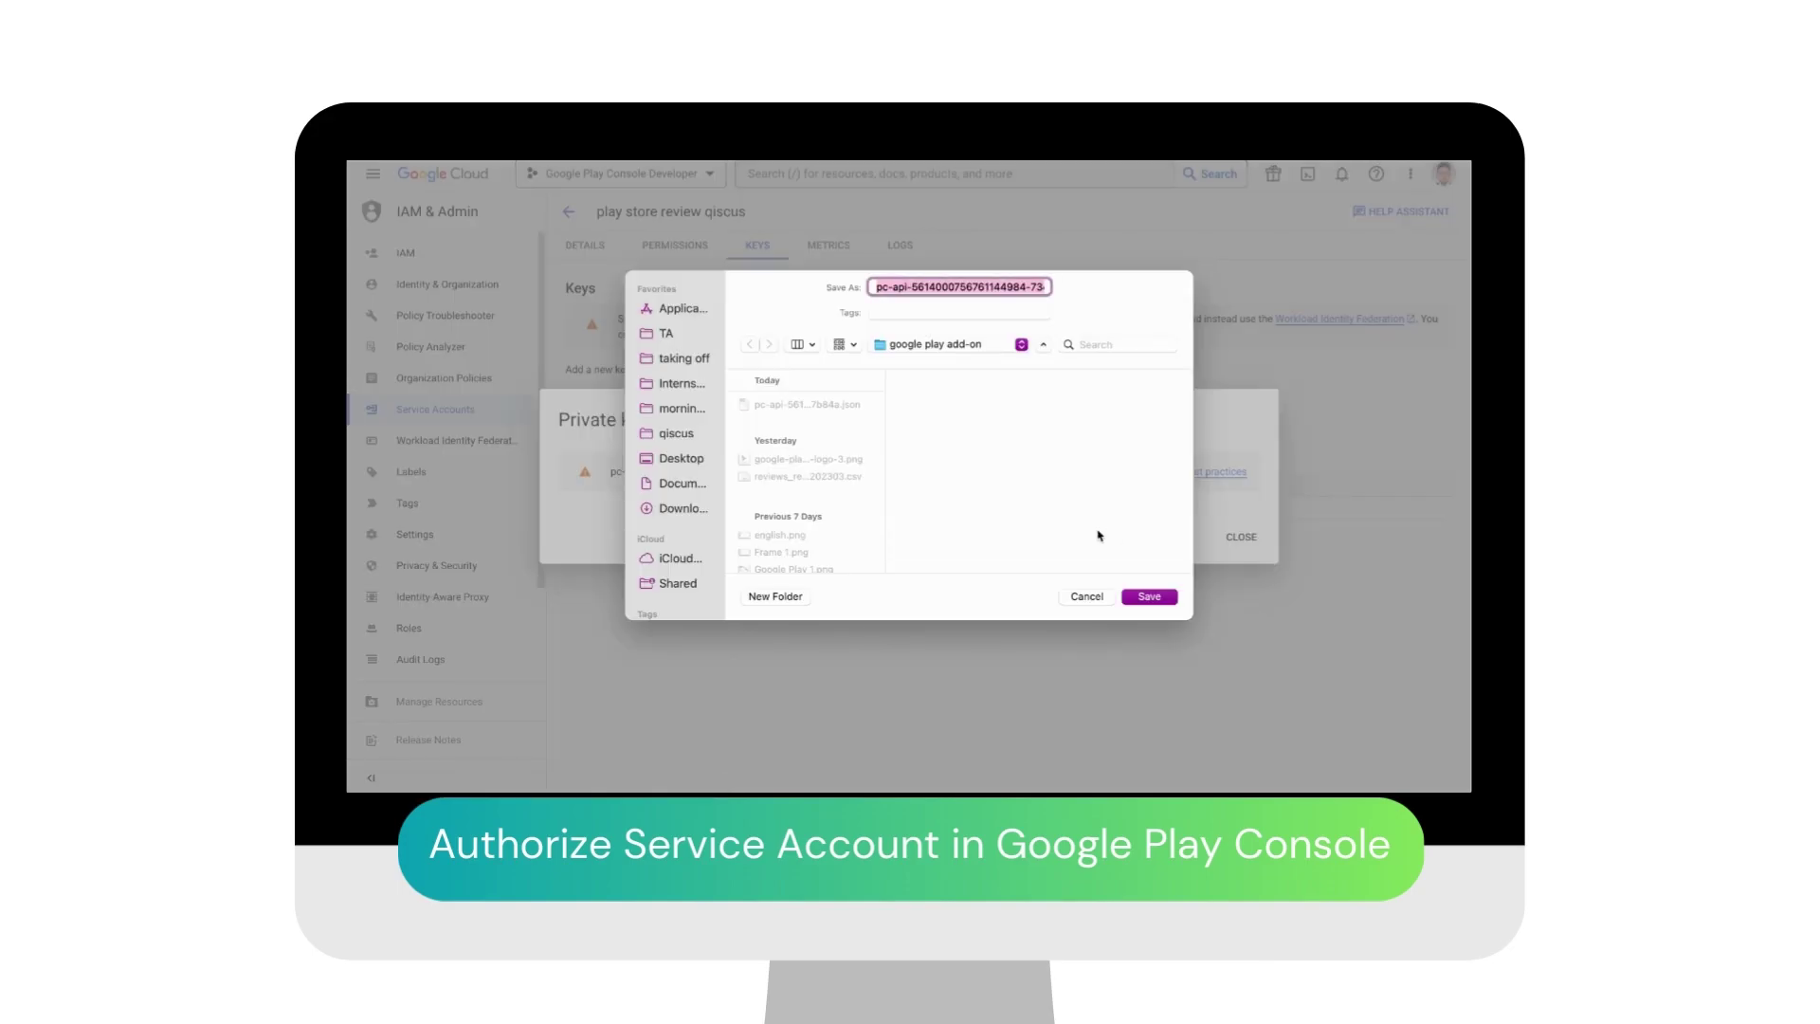
click(1147, 596)
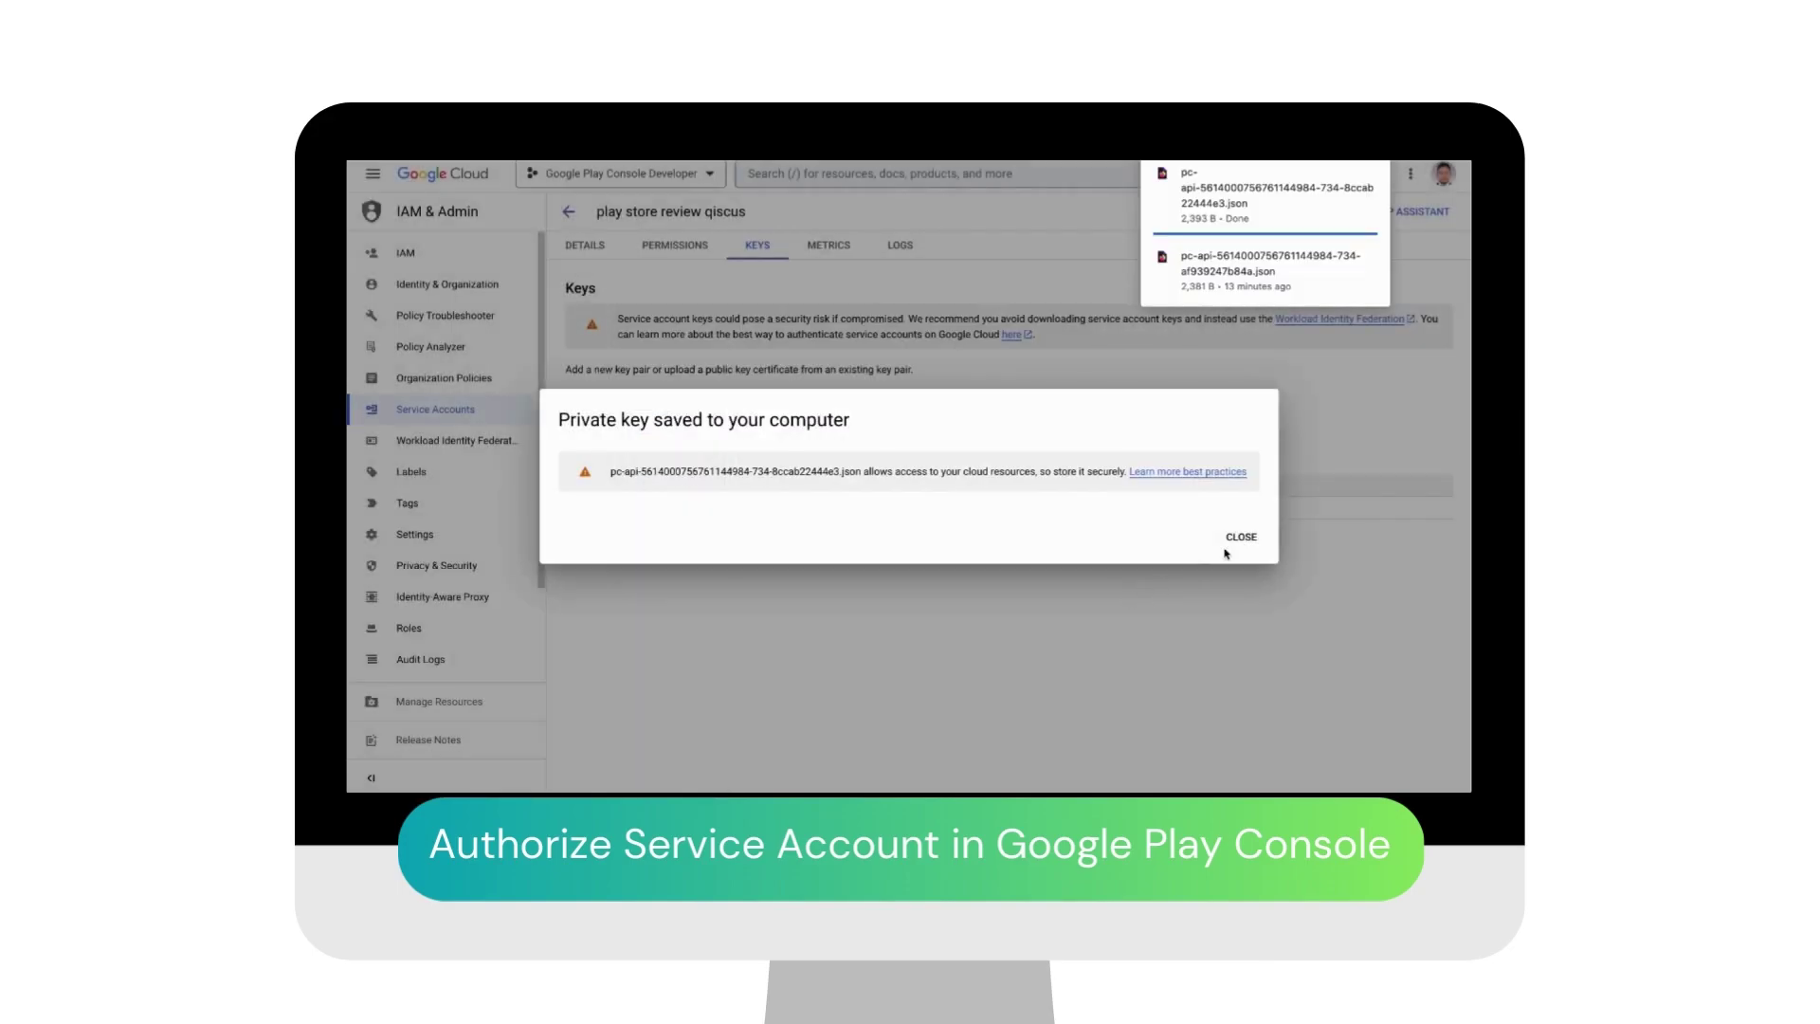
click(1241, 538)
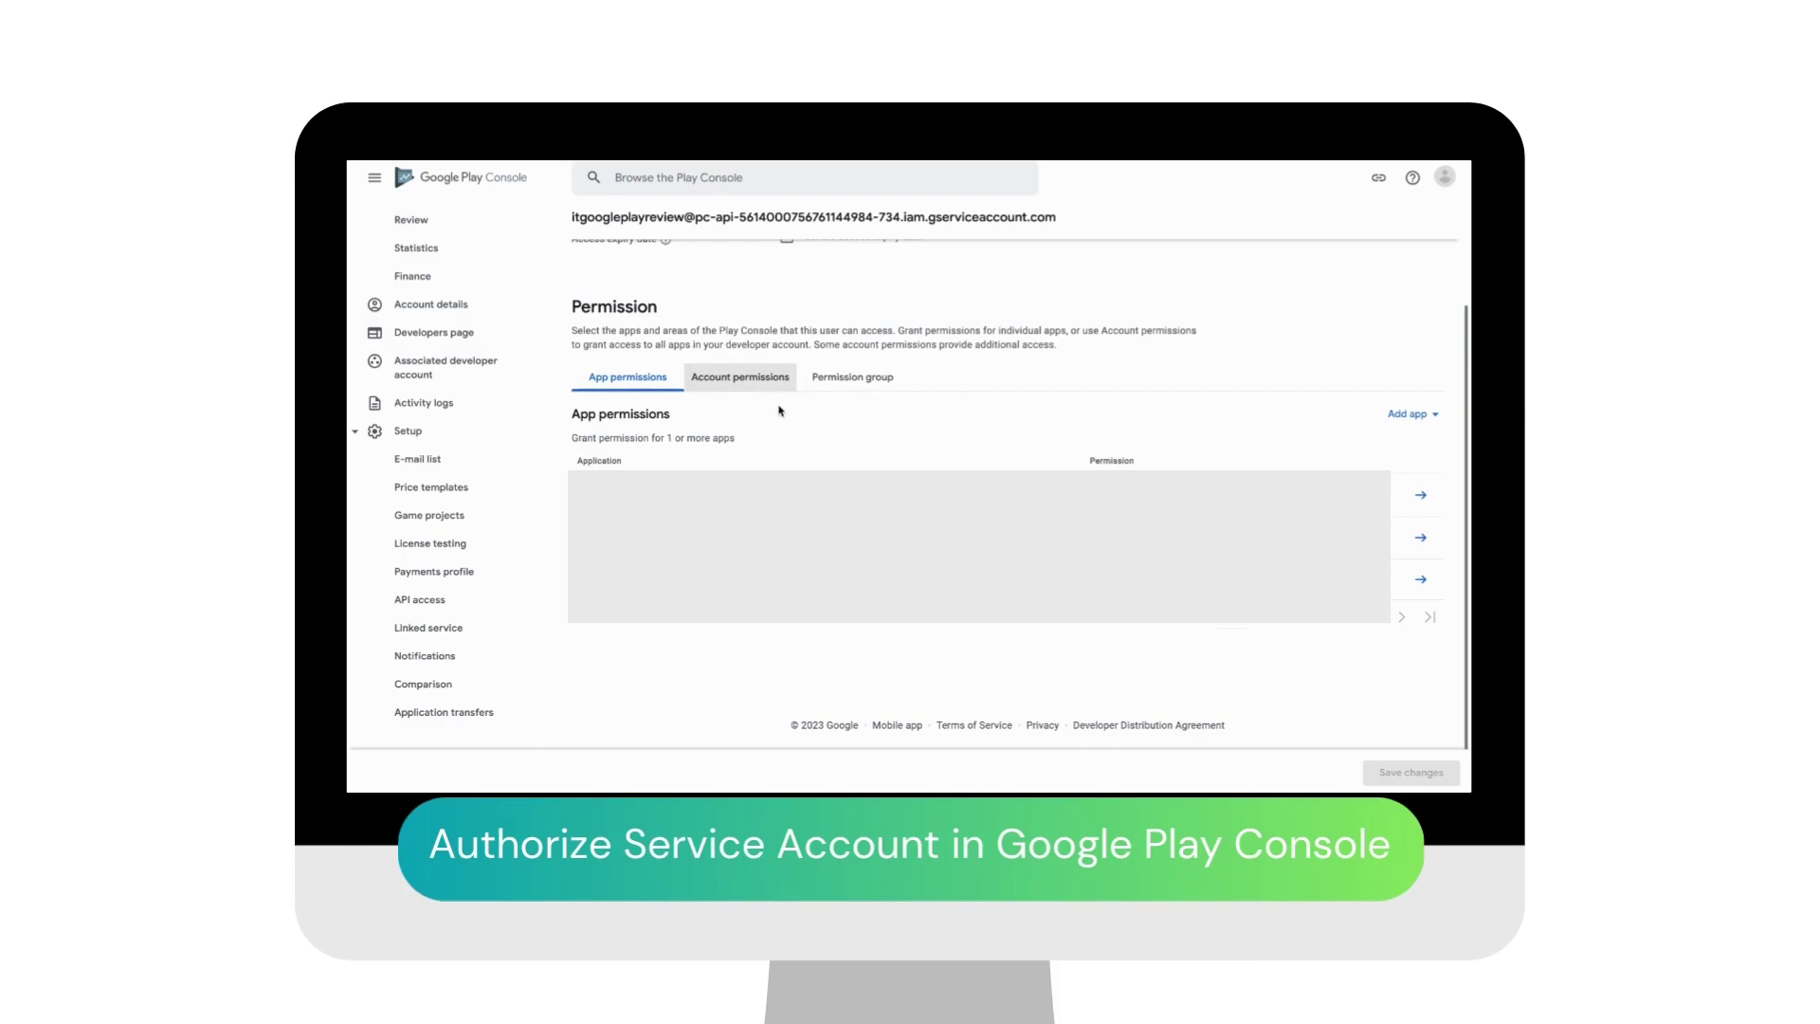
Step: Show the service account user's Account permissions tab instead of its app permissions
click(744, 377)
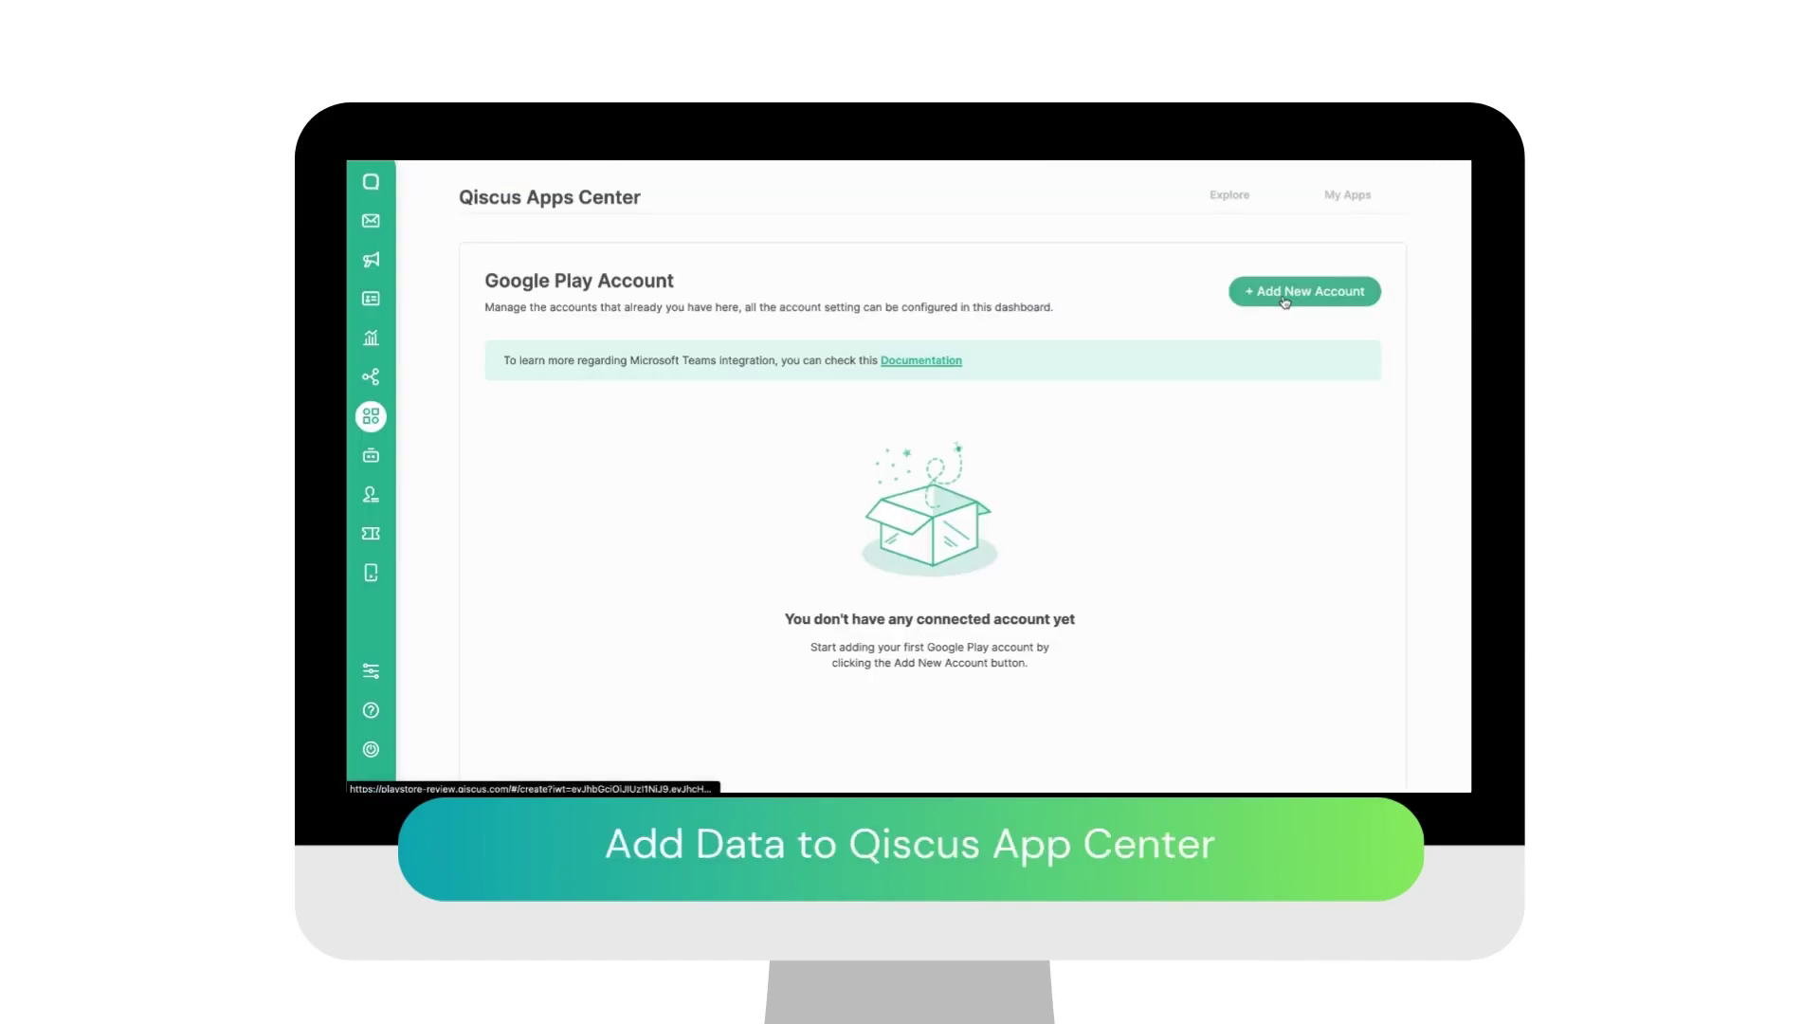
Step: Begin a new Google Play account named KepoIn App, channel kepoinapp, with its package name
click(1284, 294)
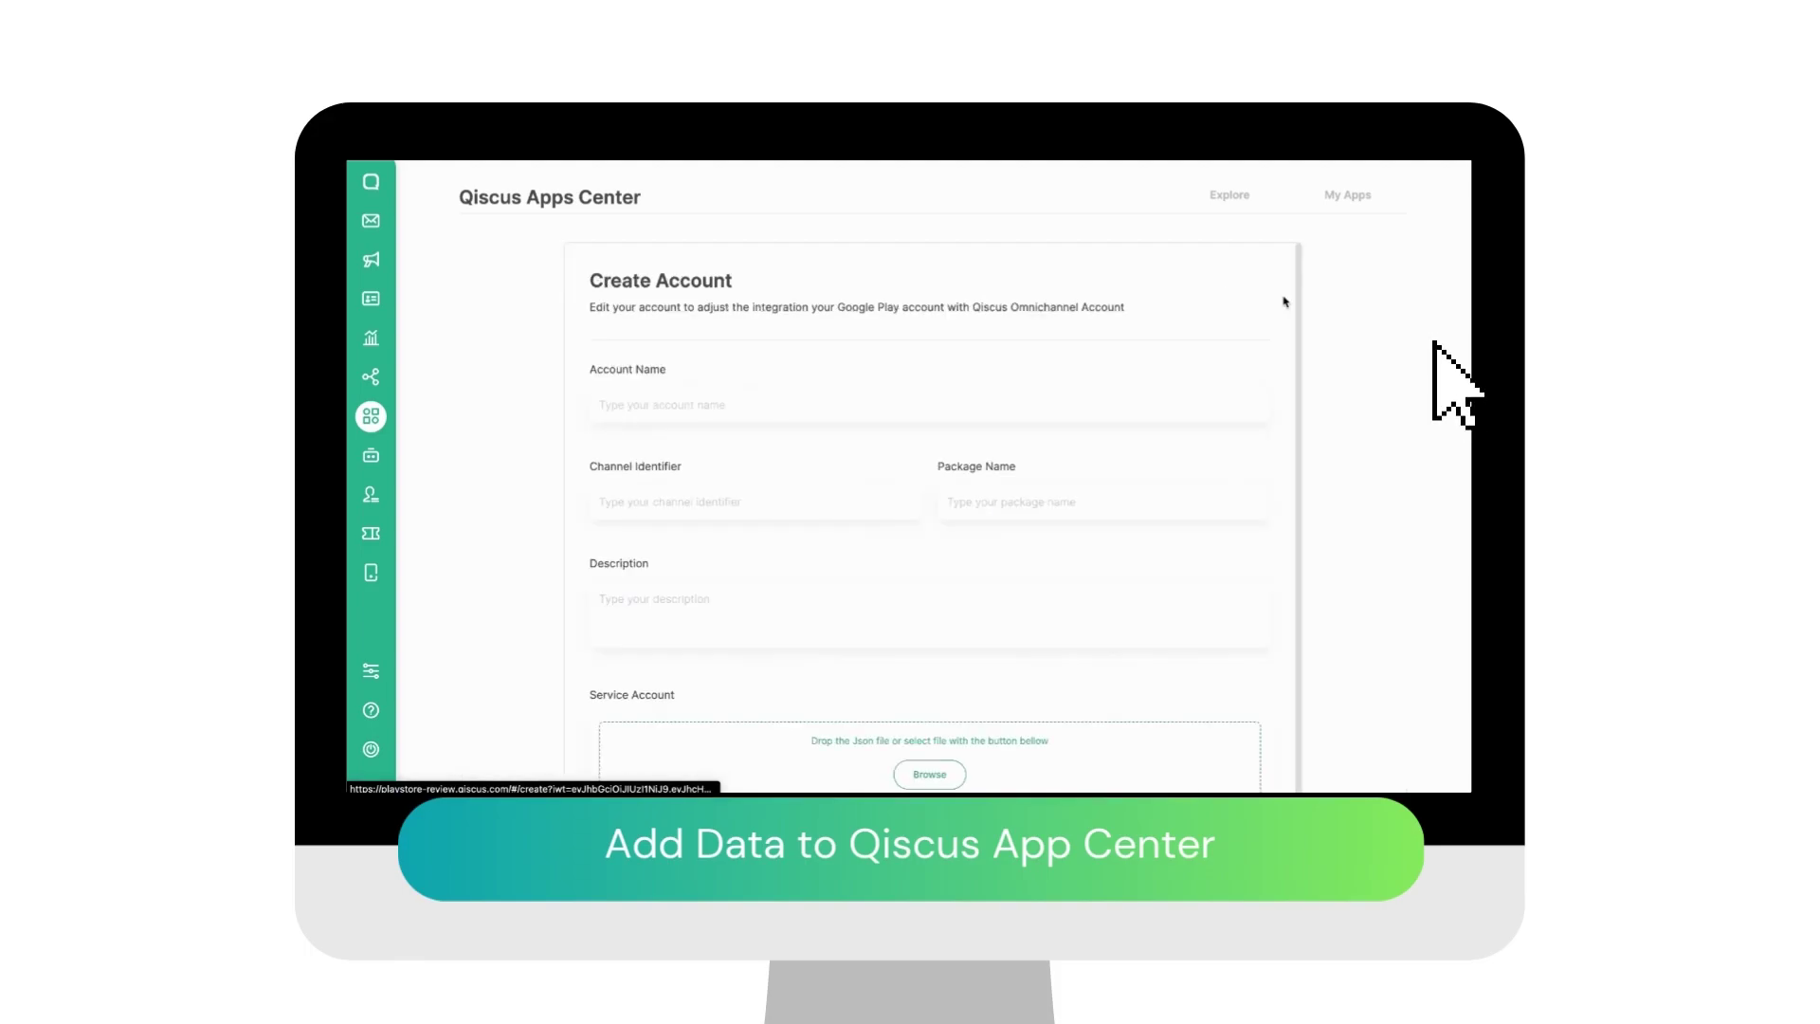
click(795, 400)
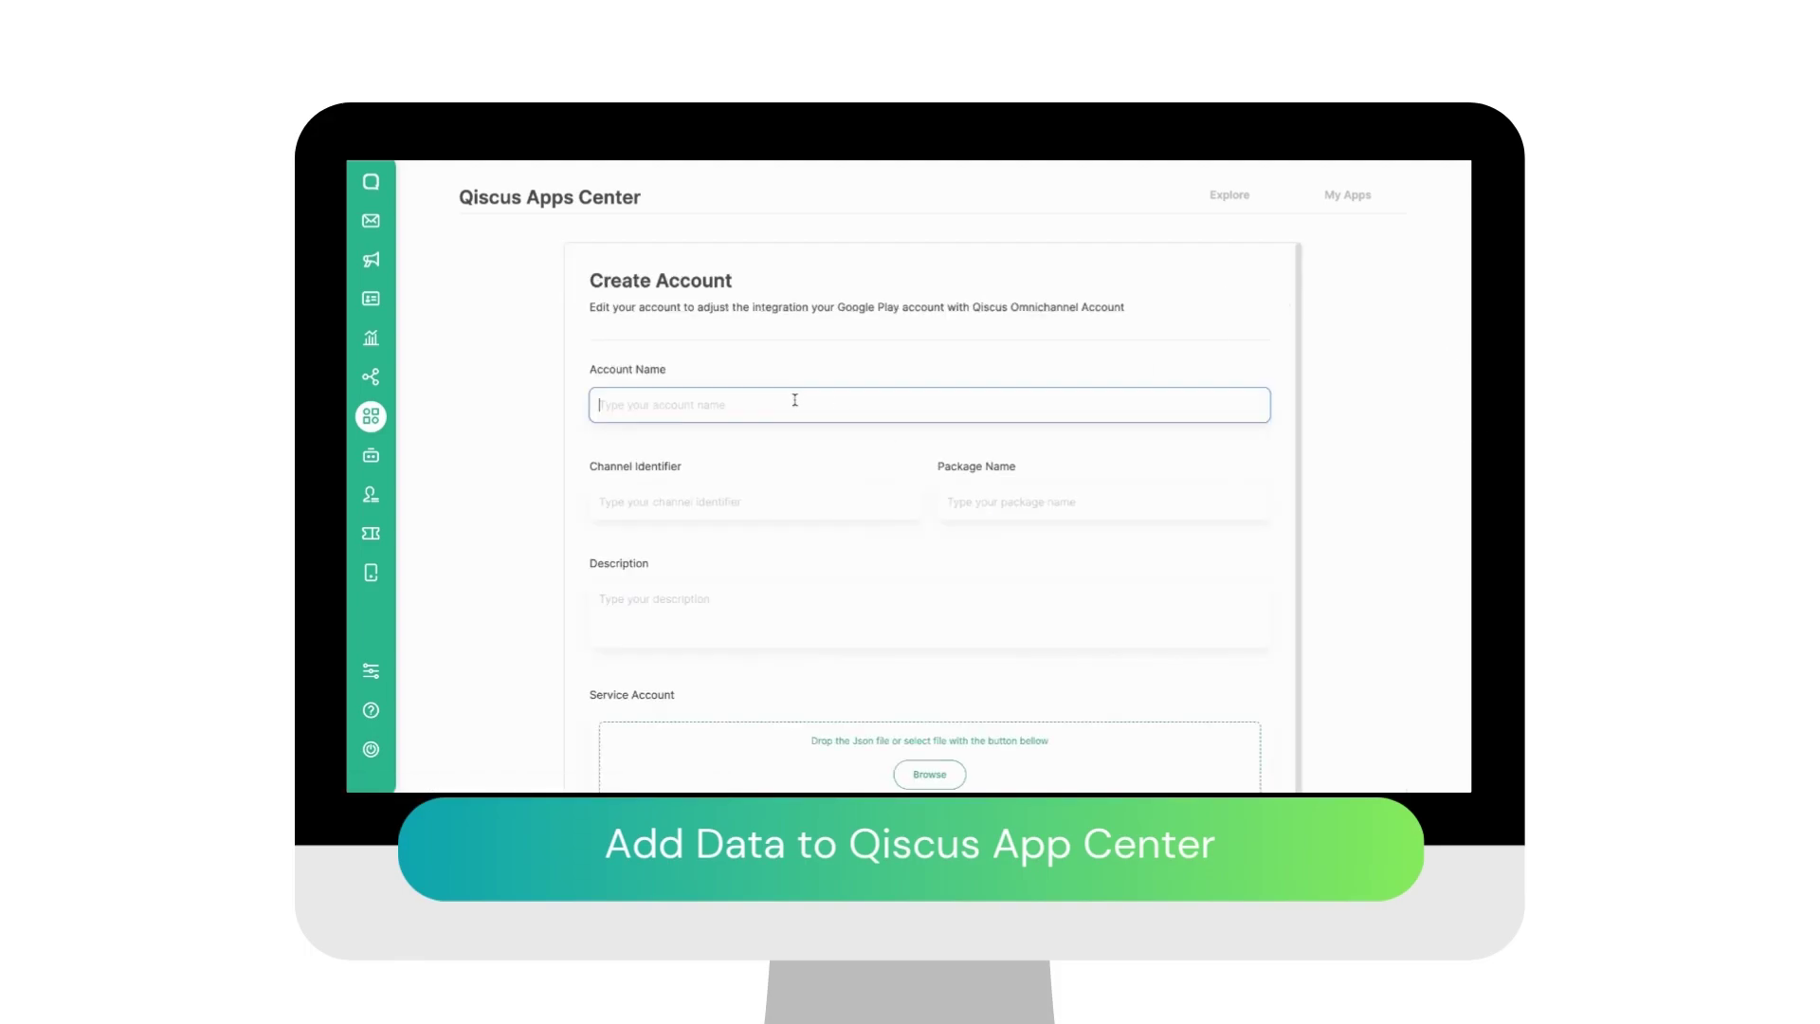
text(Kepoln App)
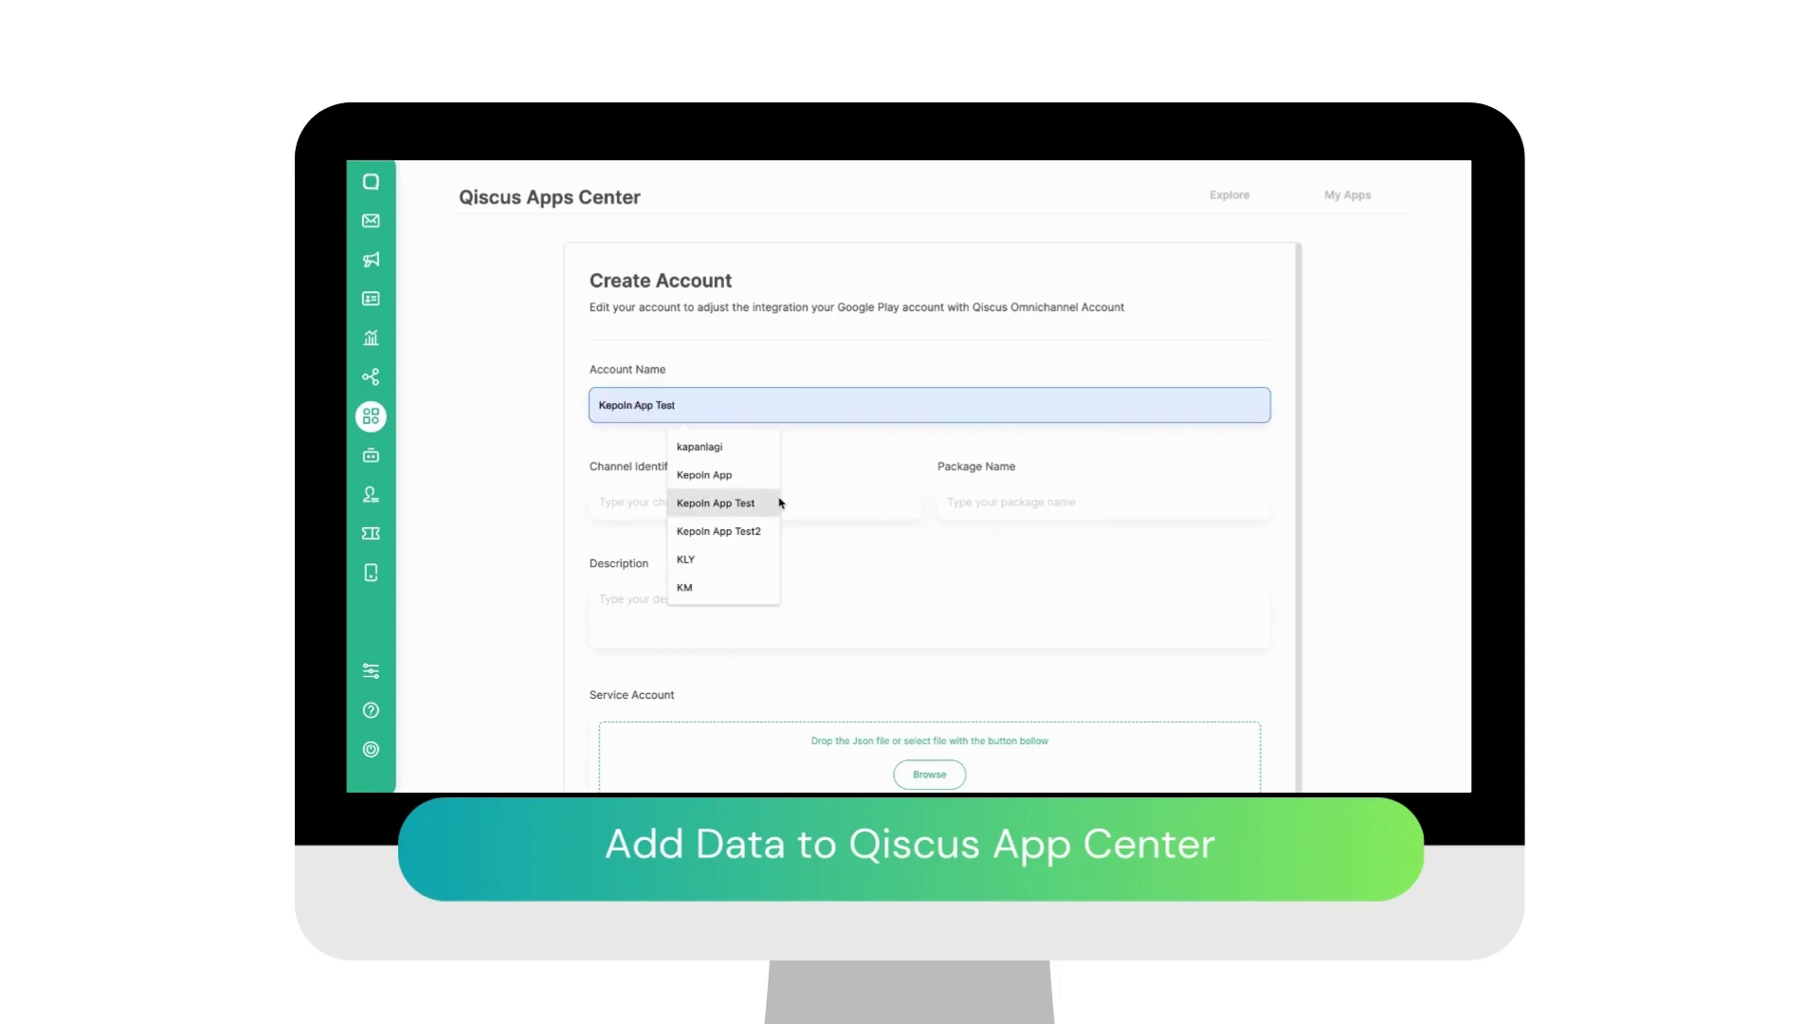
click(743, 479)
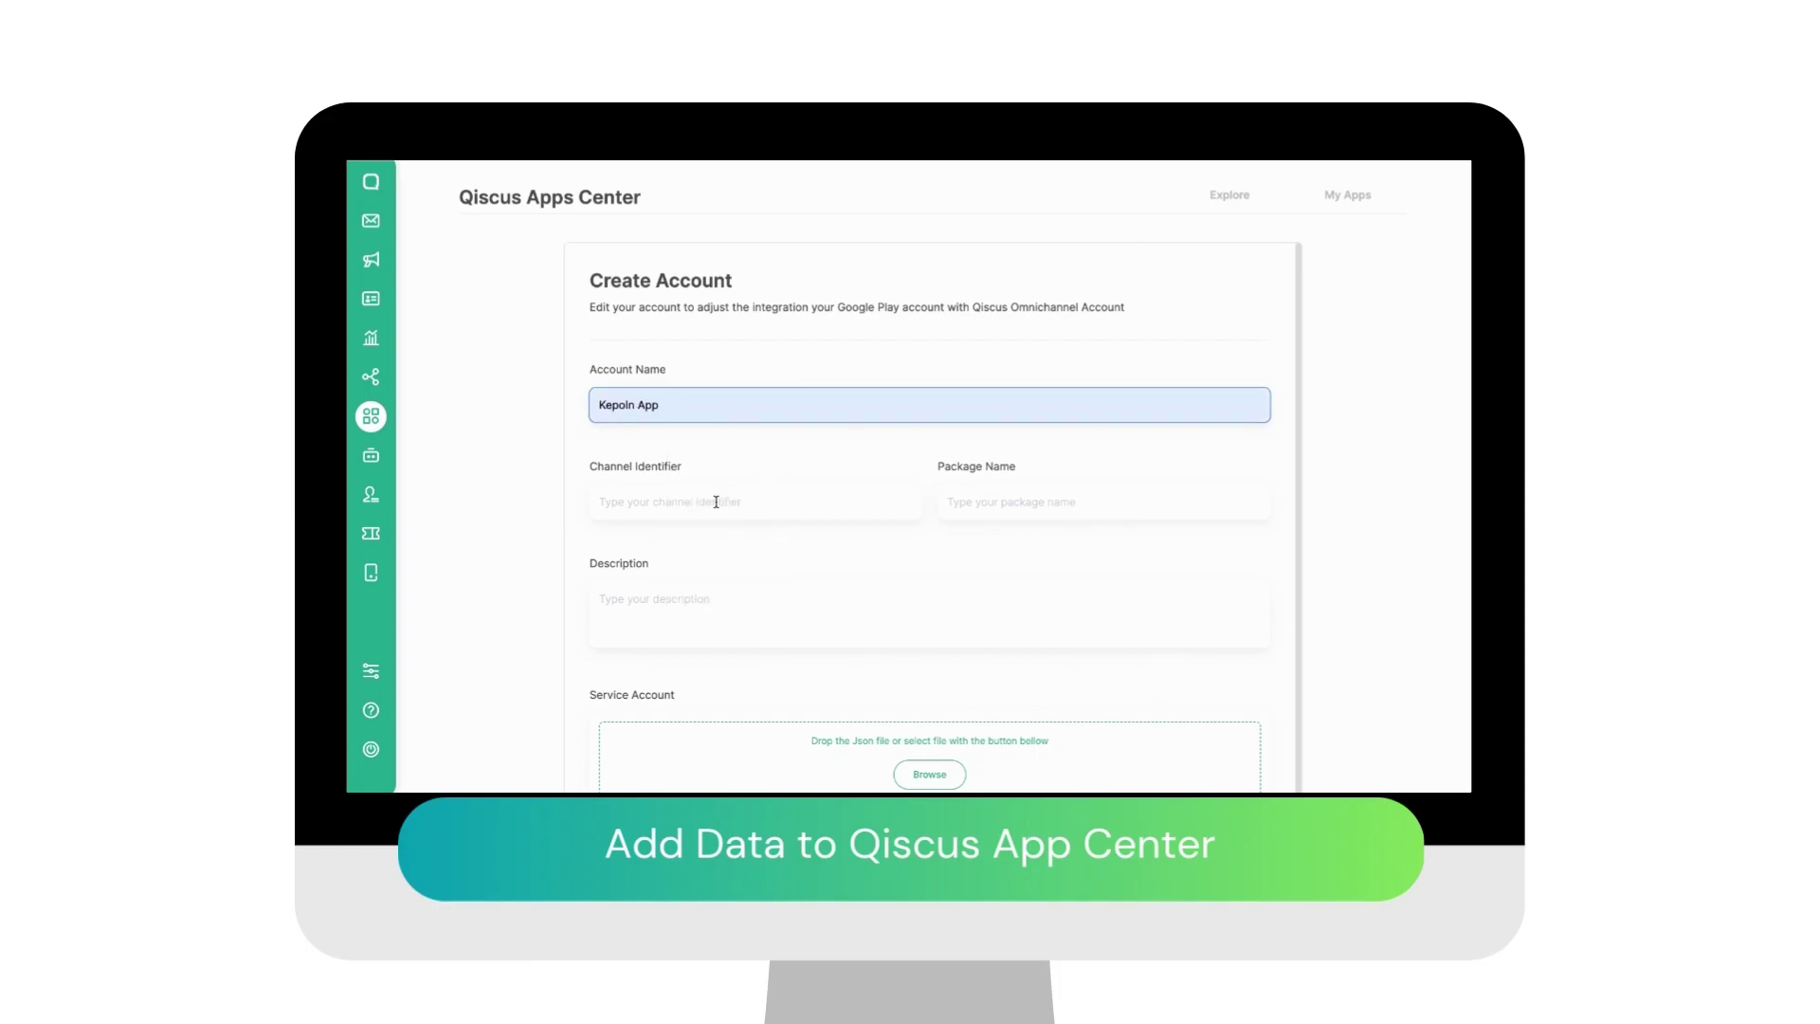
click(715, 501)
text(kepoin)
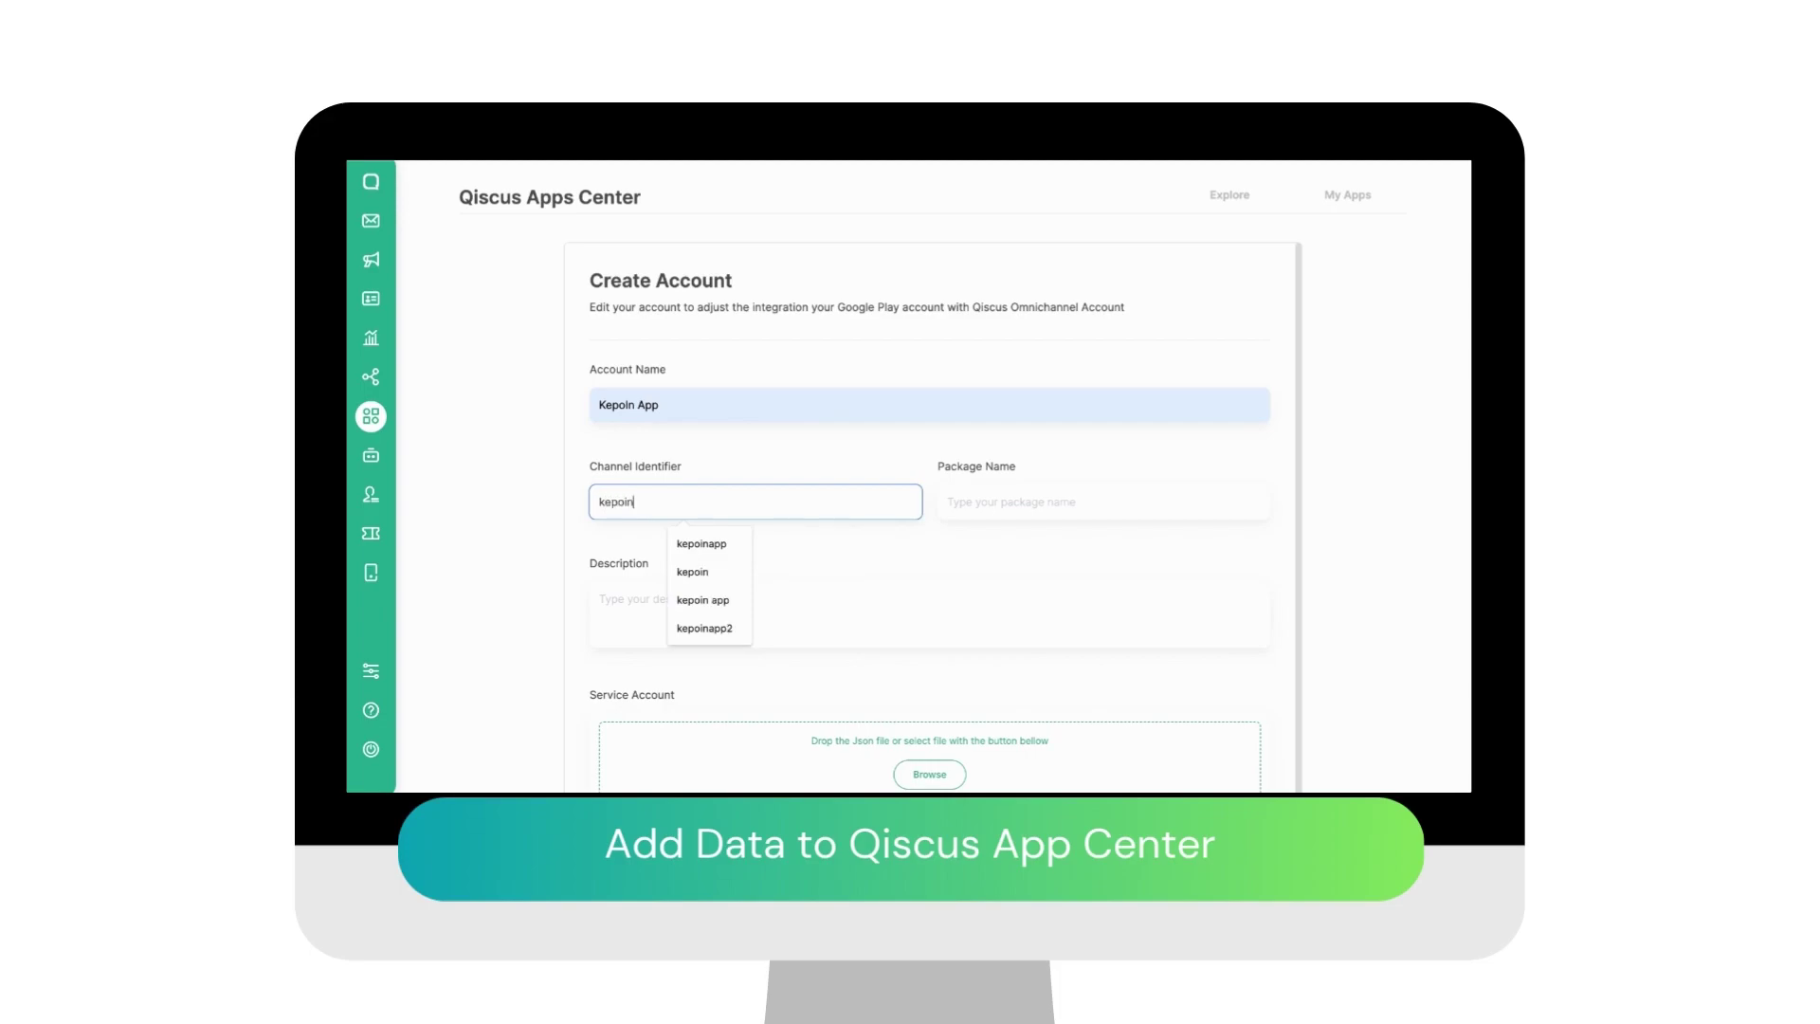
text(app)
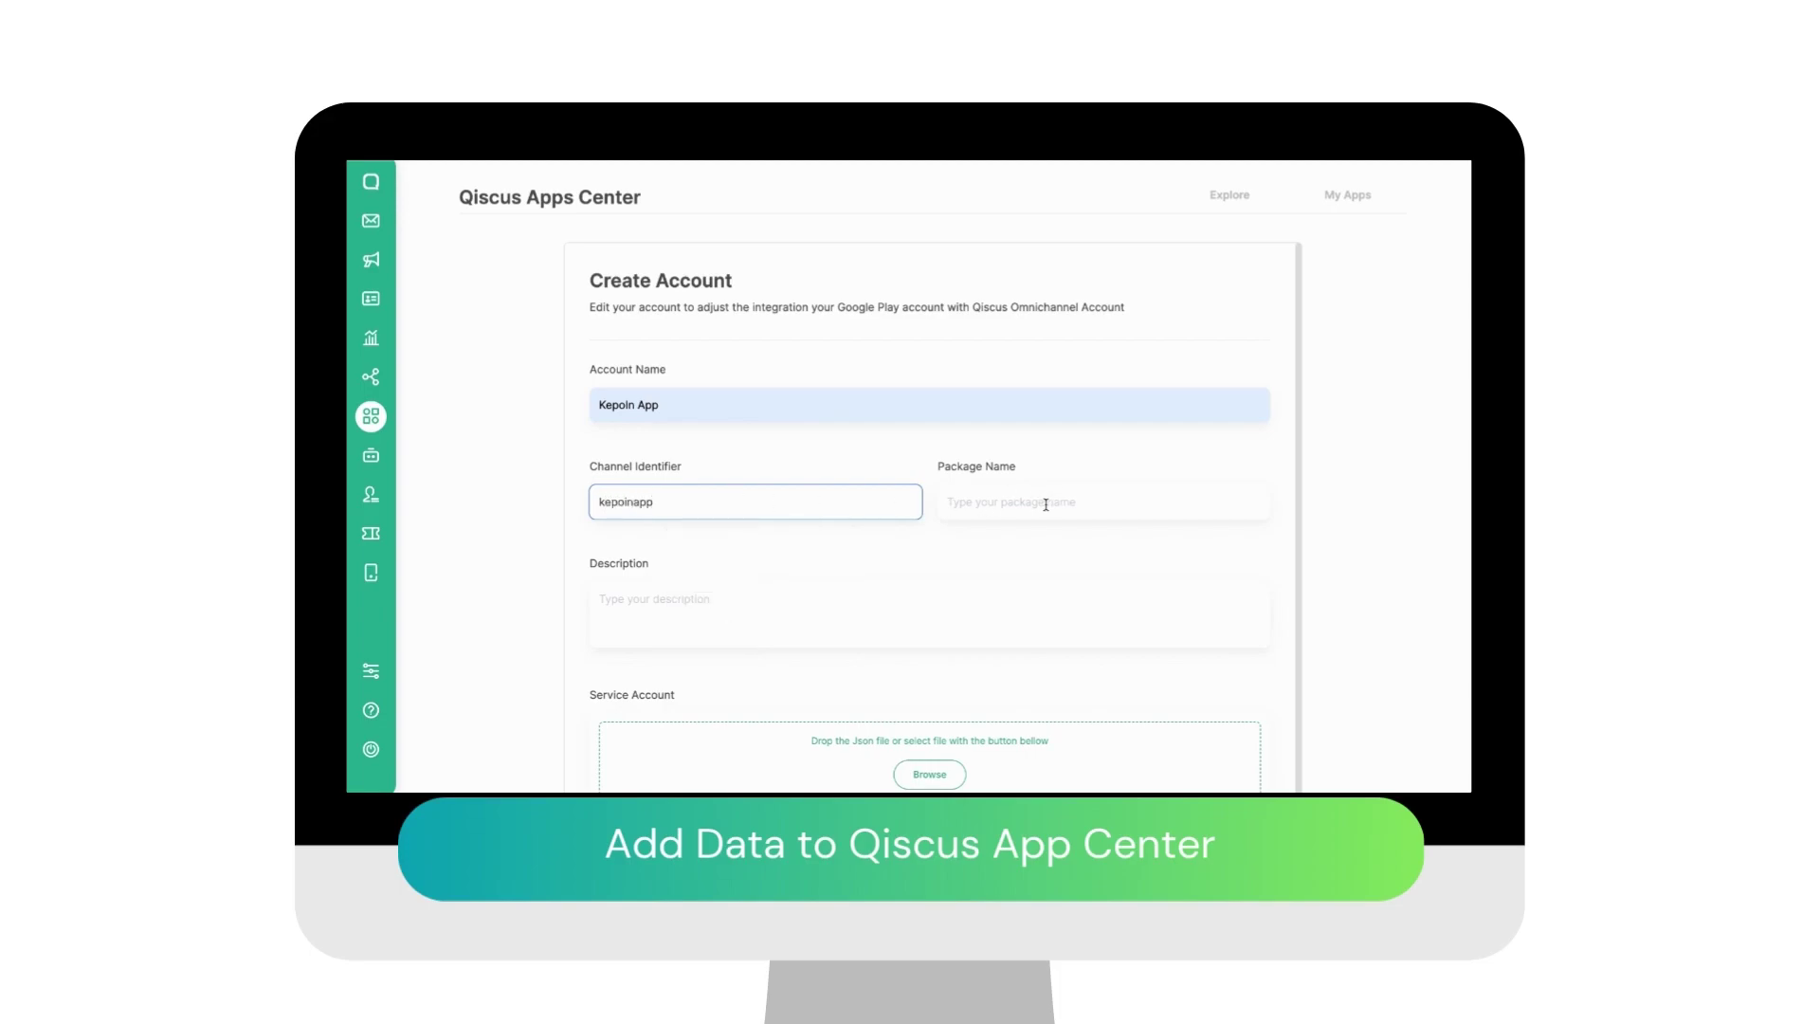
click(1045, 504)
click(1073, 550)
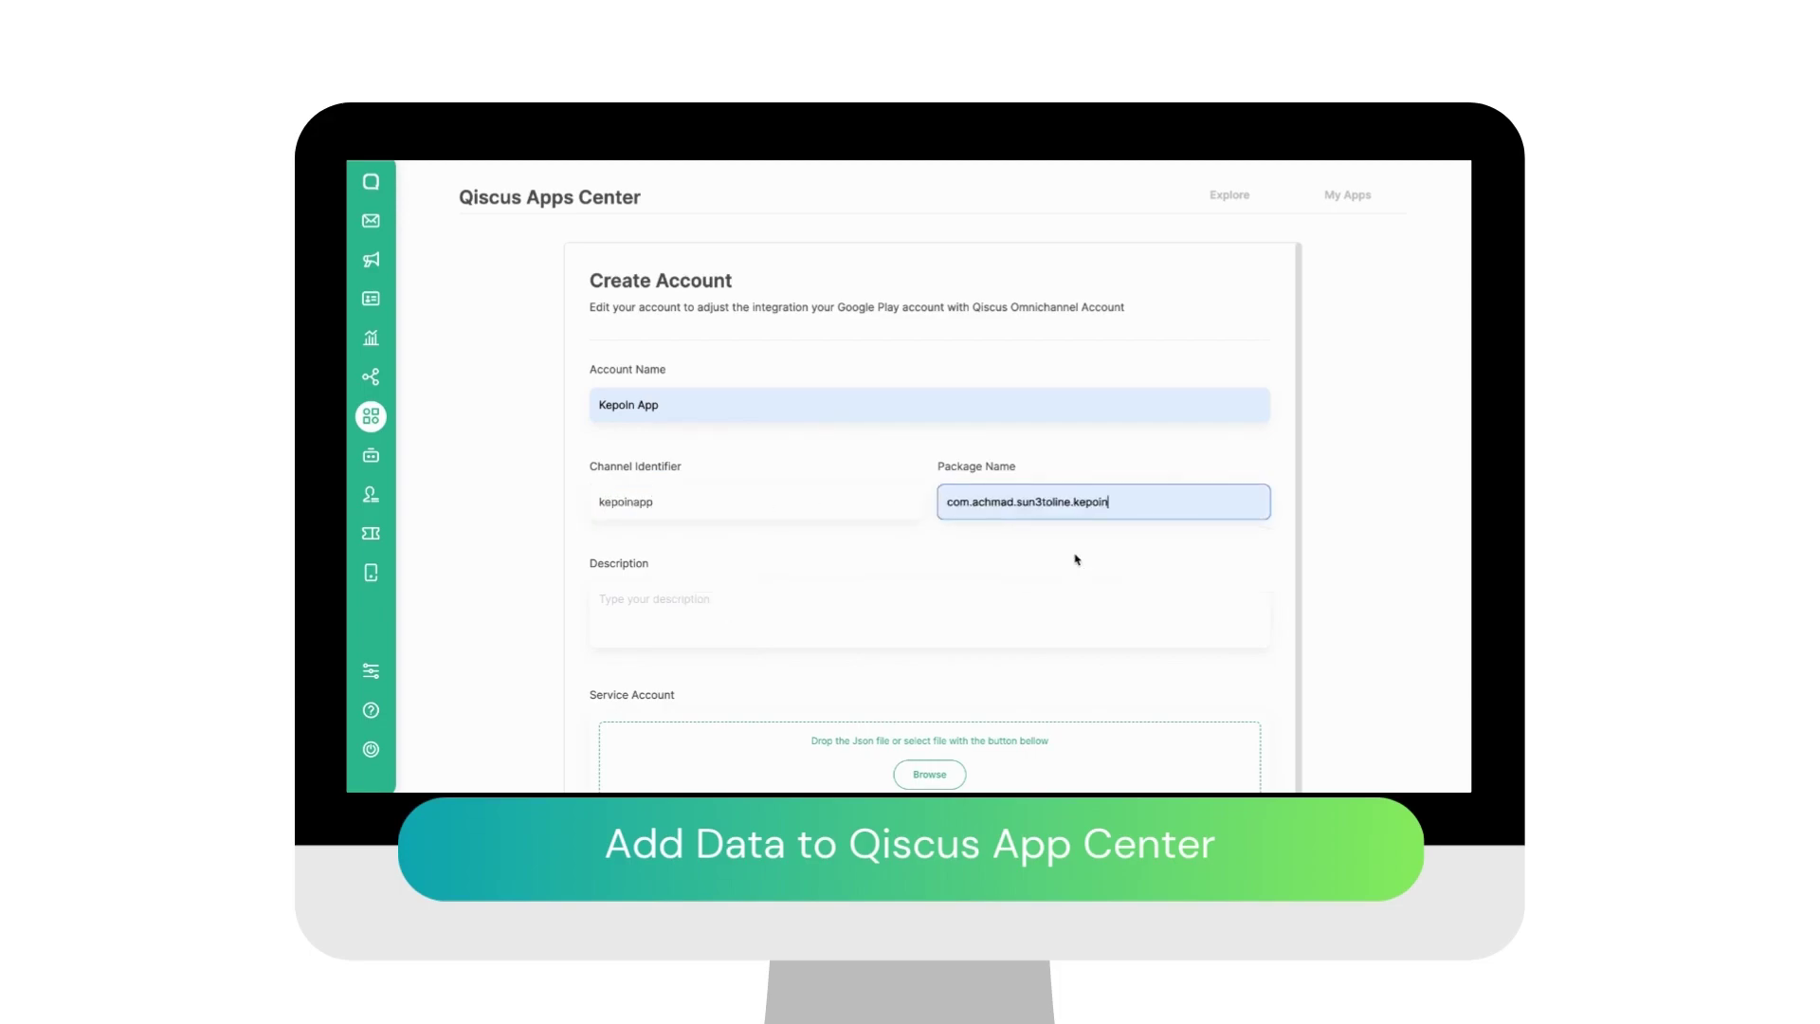
Step: Add the account description, attach the service account JSON key, and create the account
click(758, 628)
text(F)
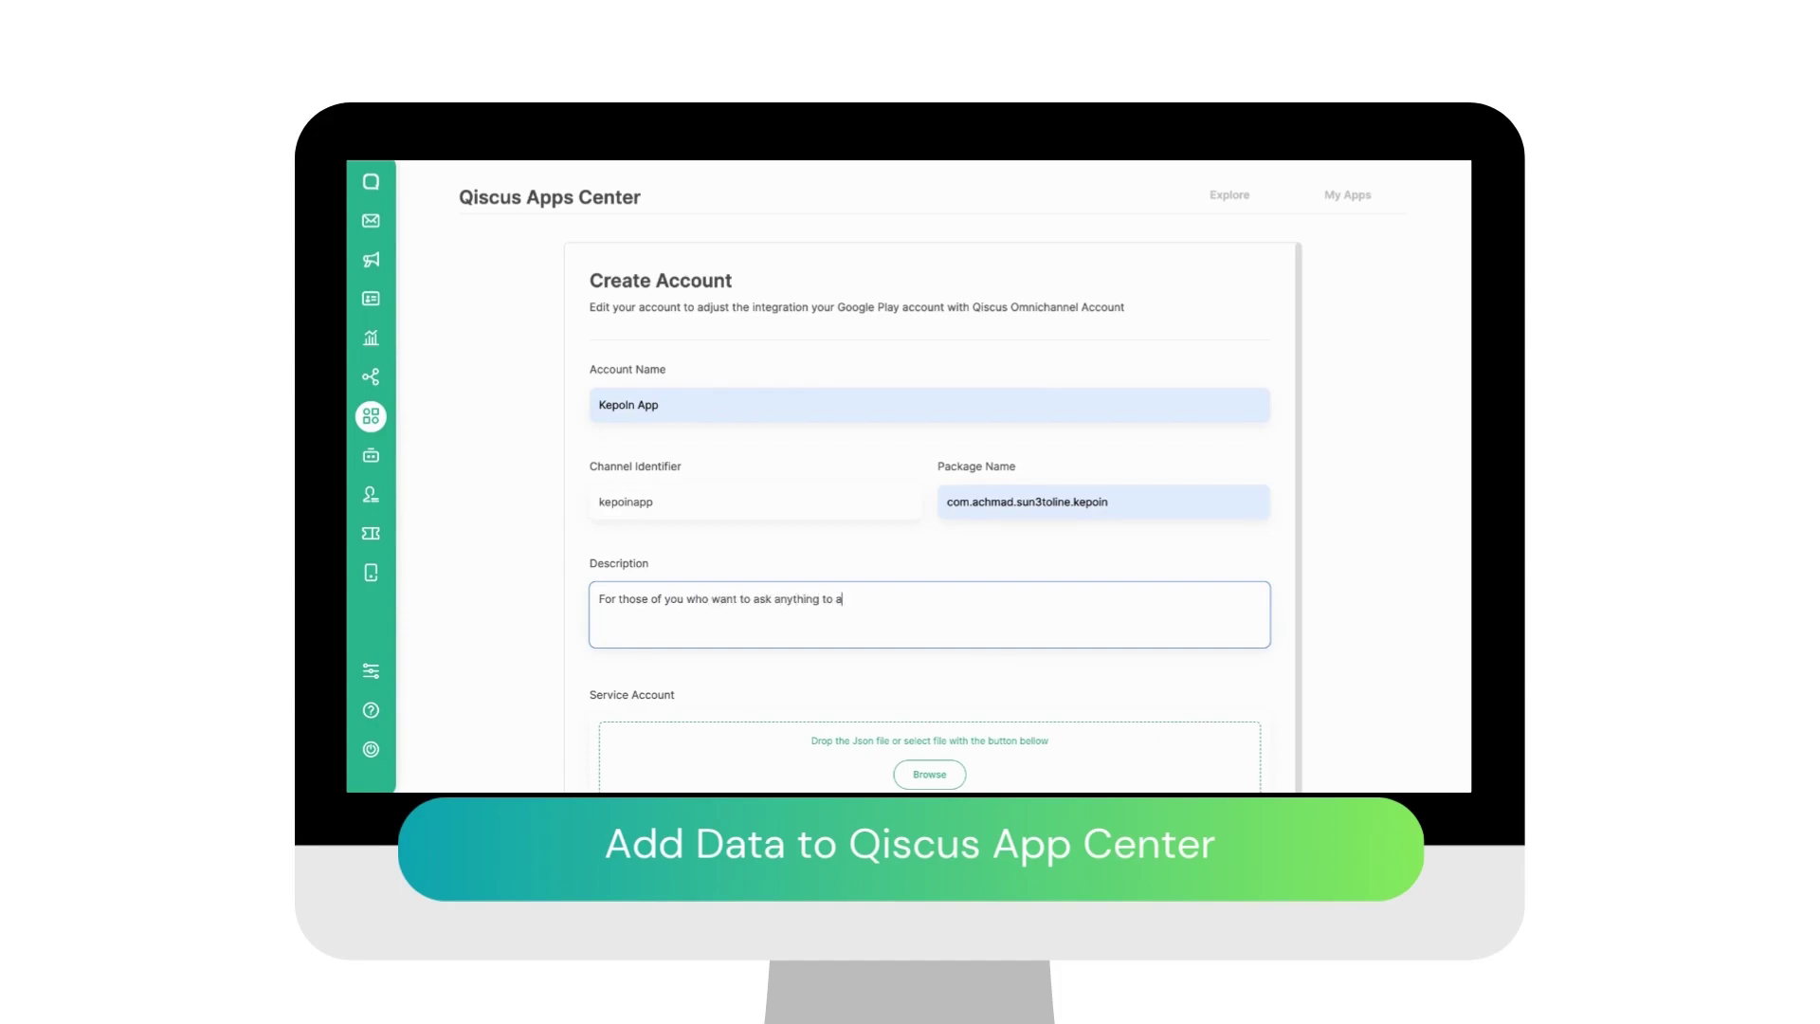
text(!)
scroll(944, 531, down, 1)
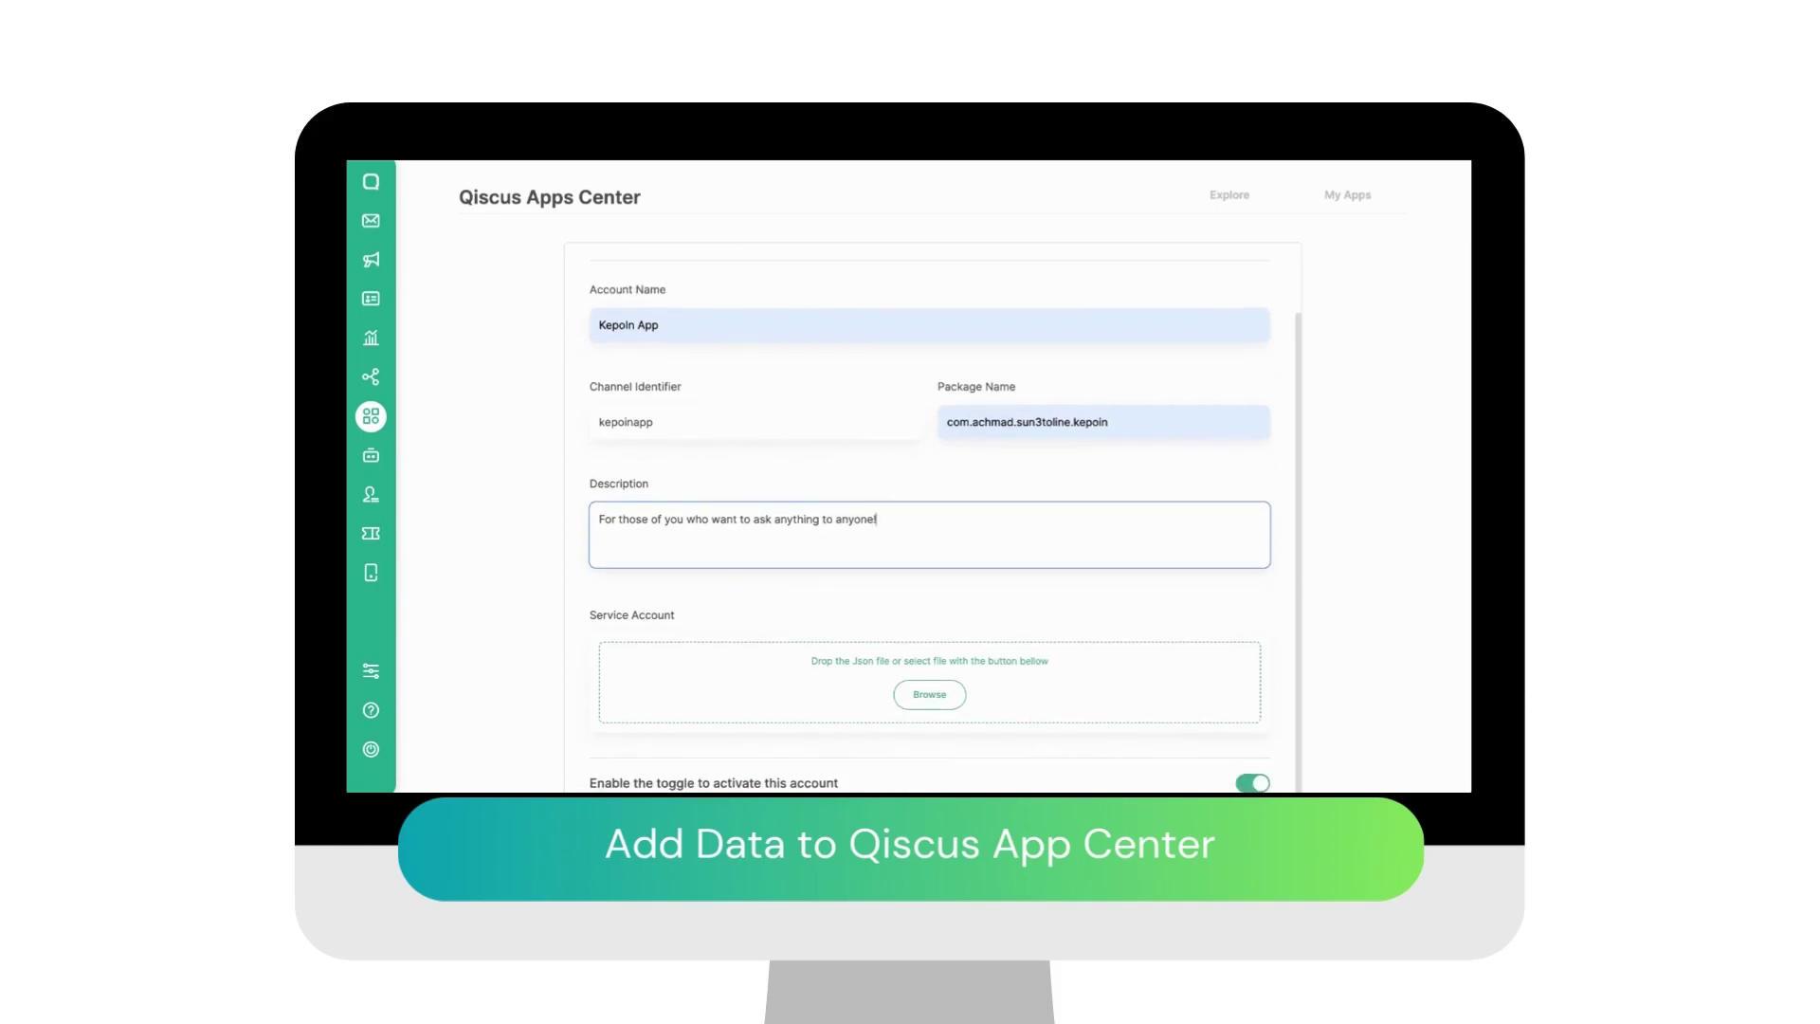
click(926, 680)
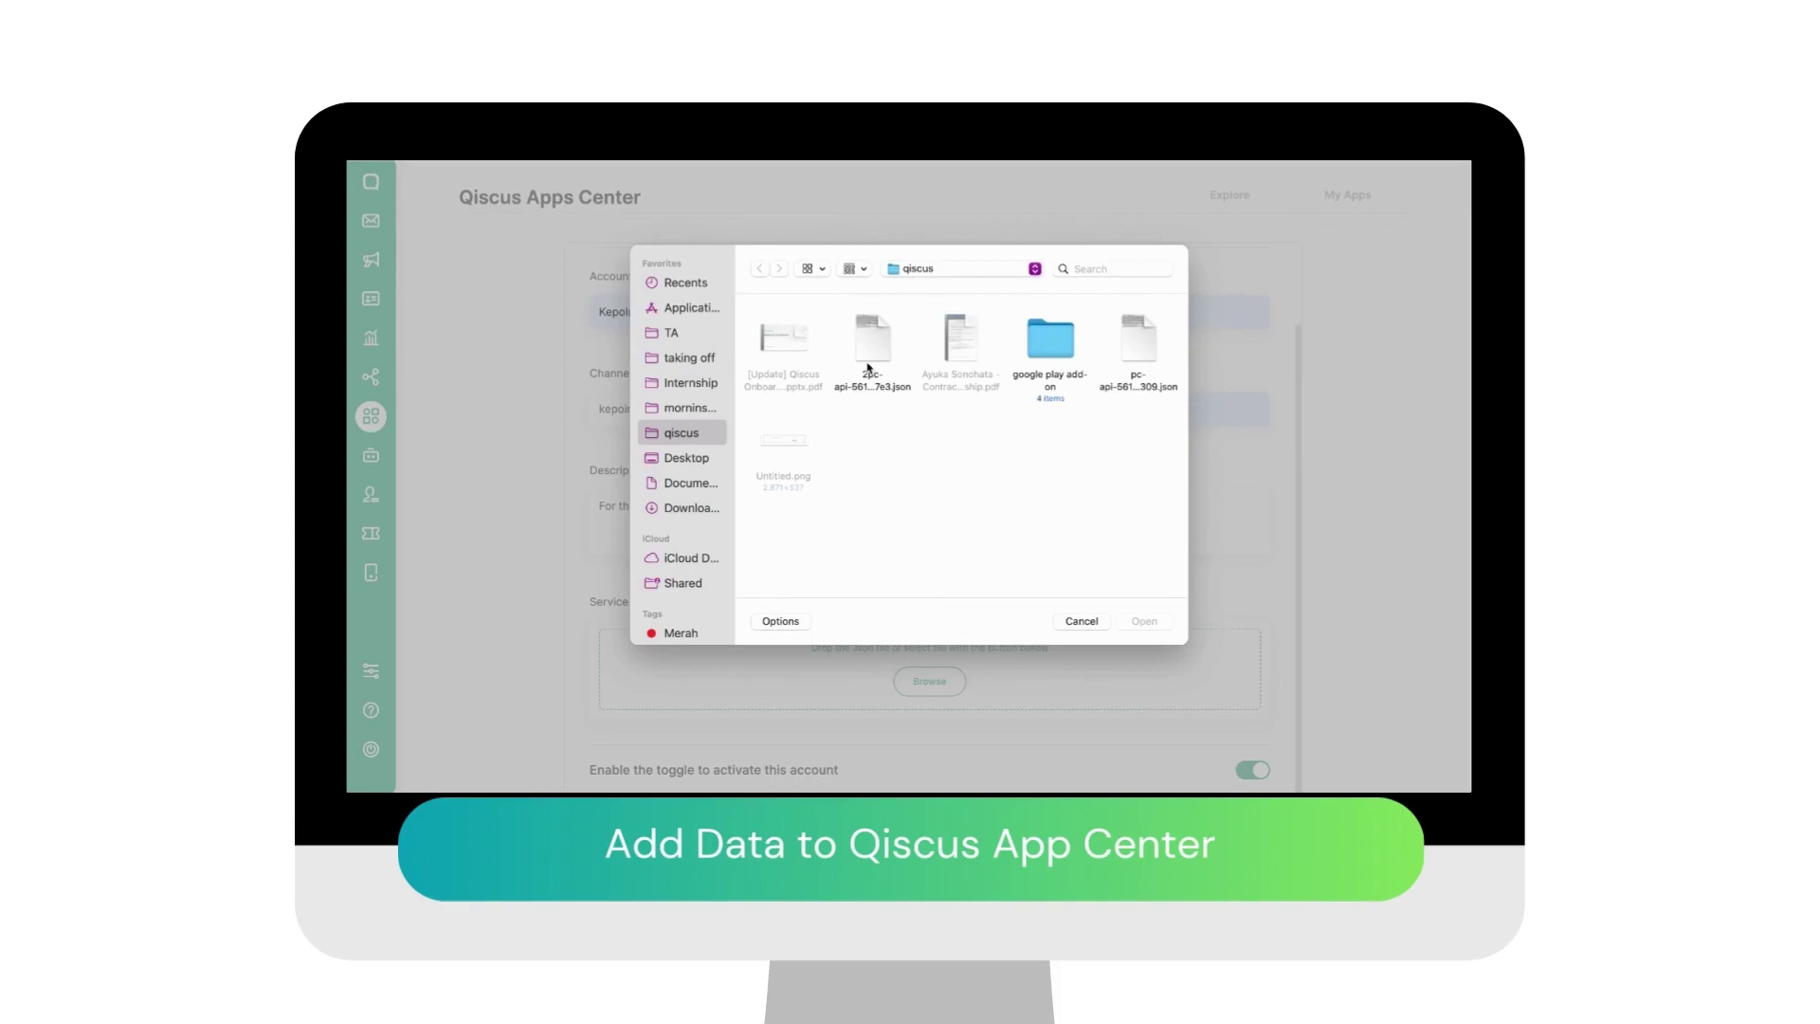
double_click(869, 341)
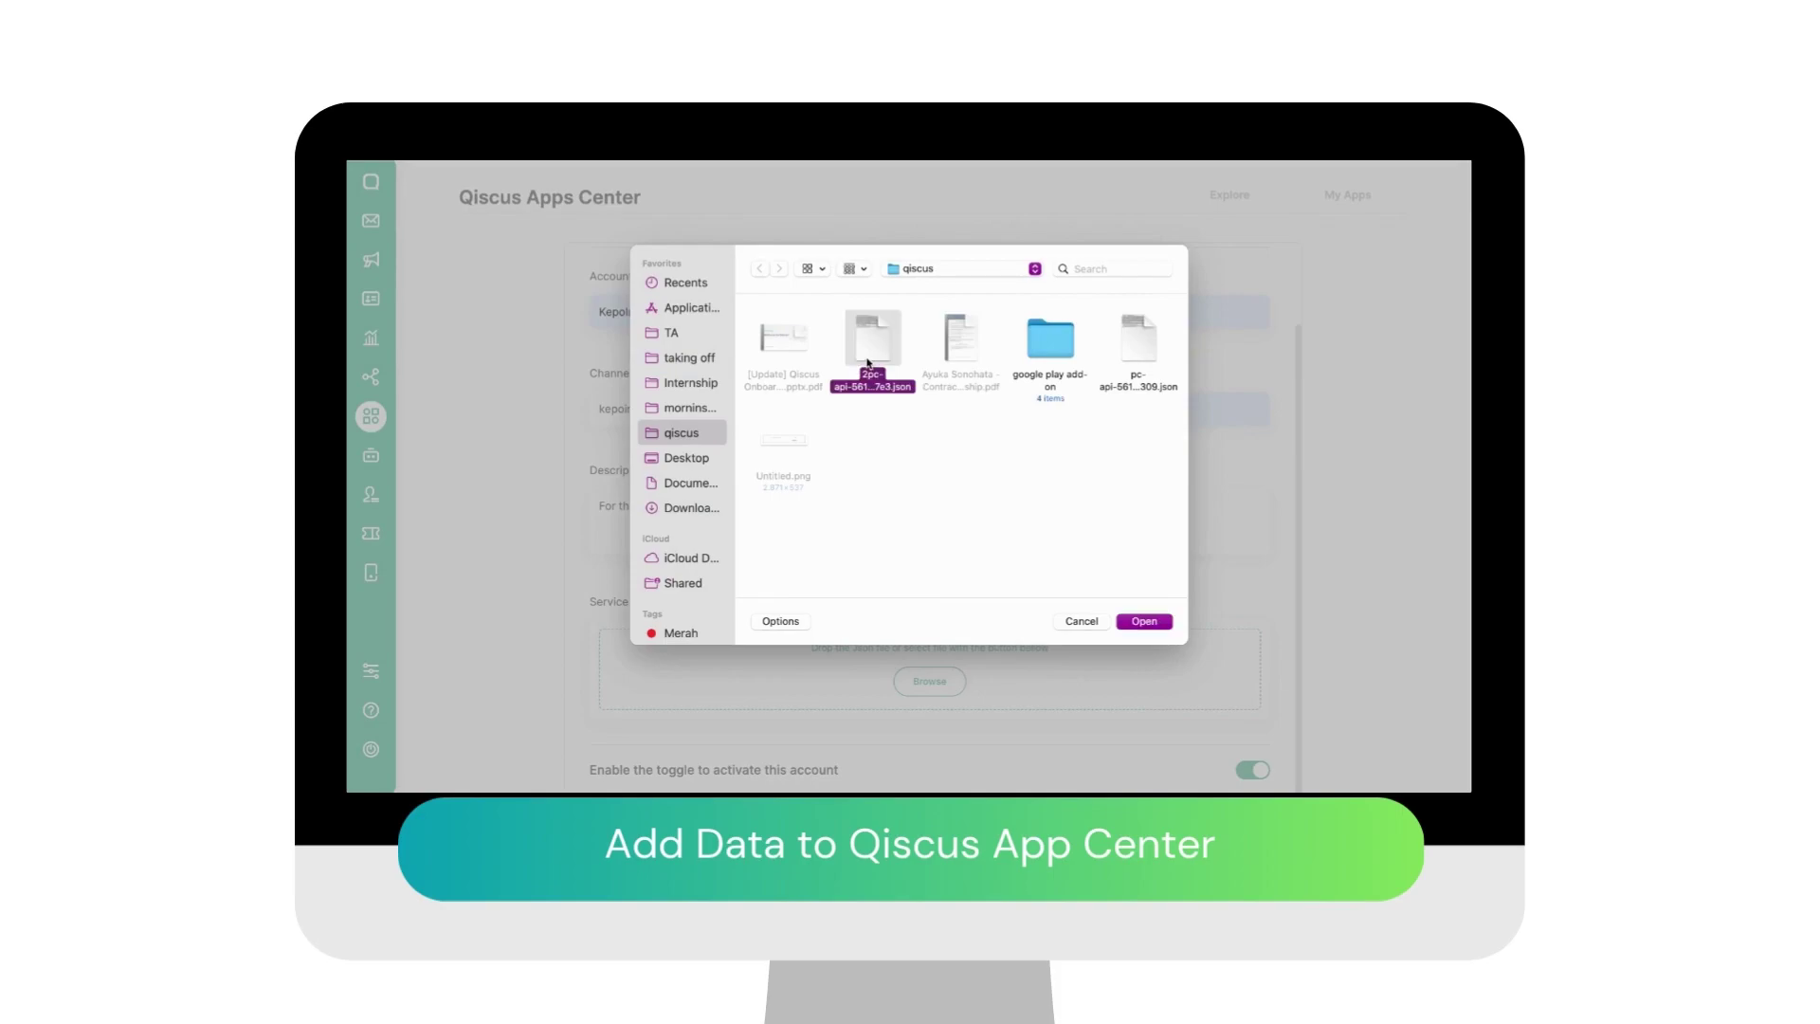
scroll(946, 559, down, 1)
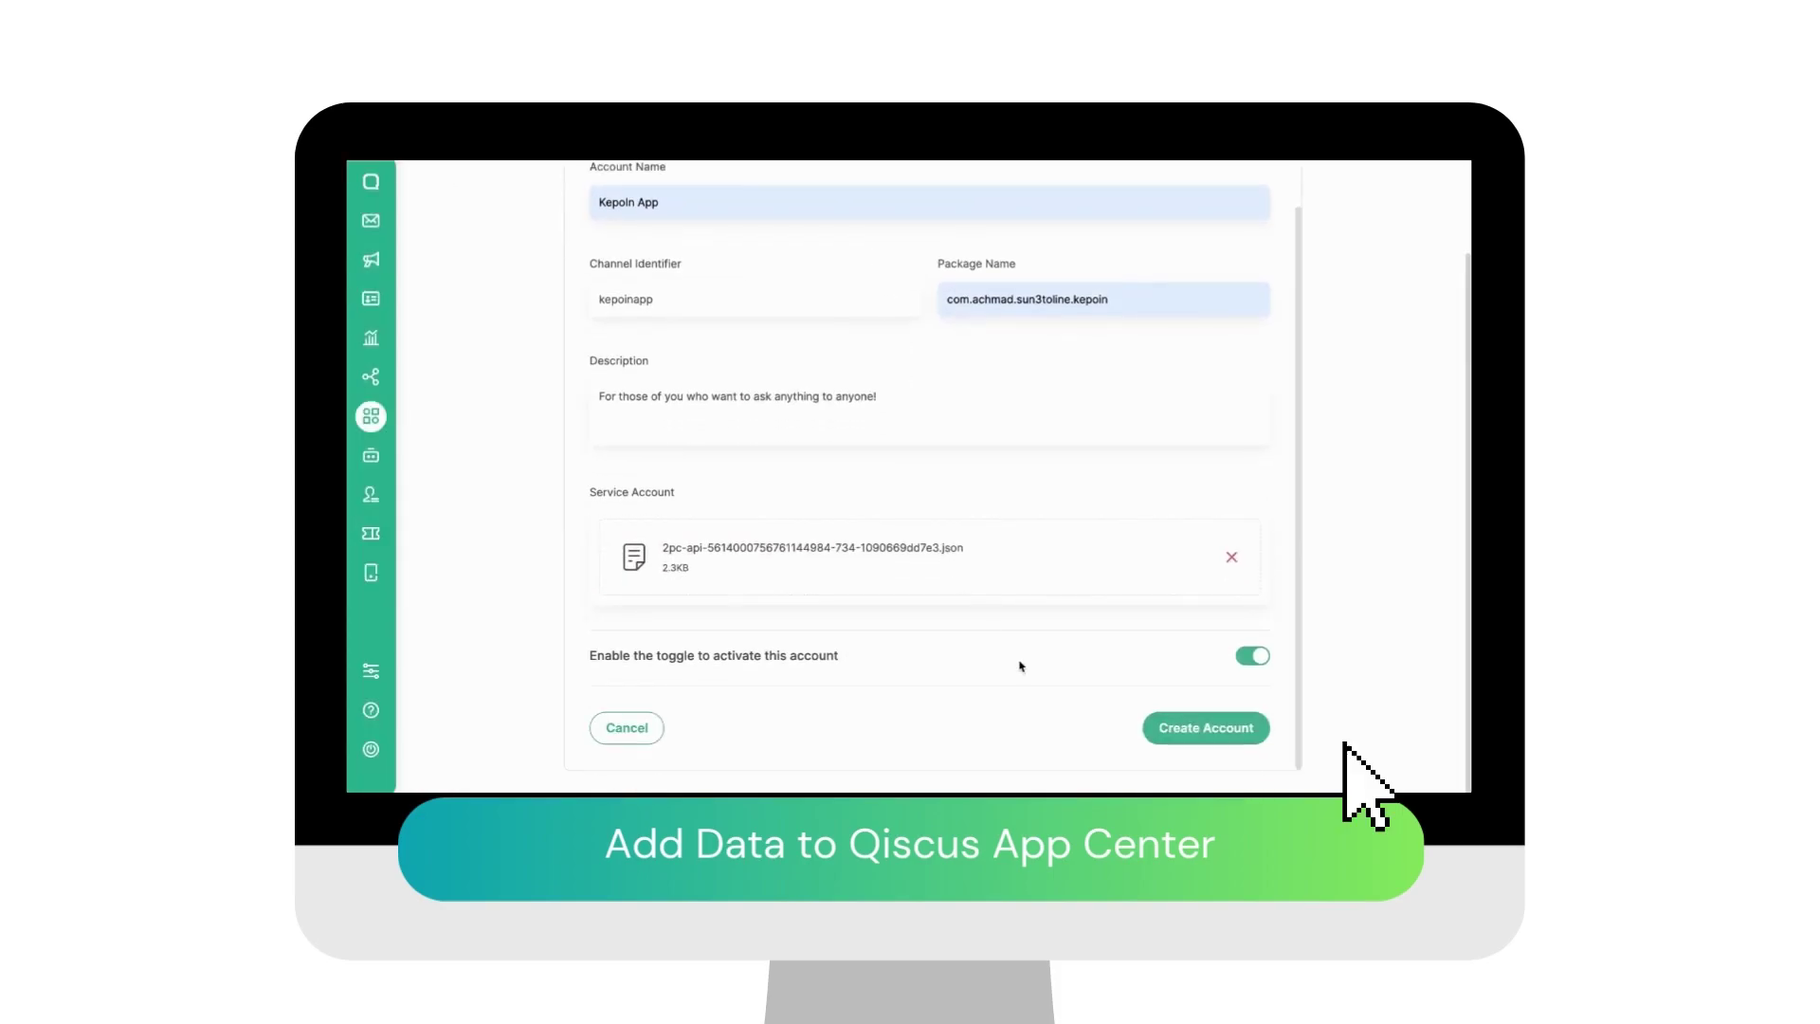
click(1171, 728)
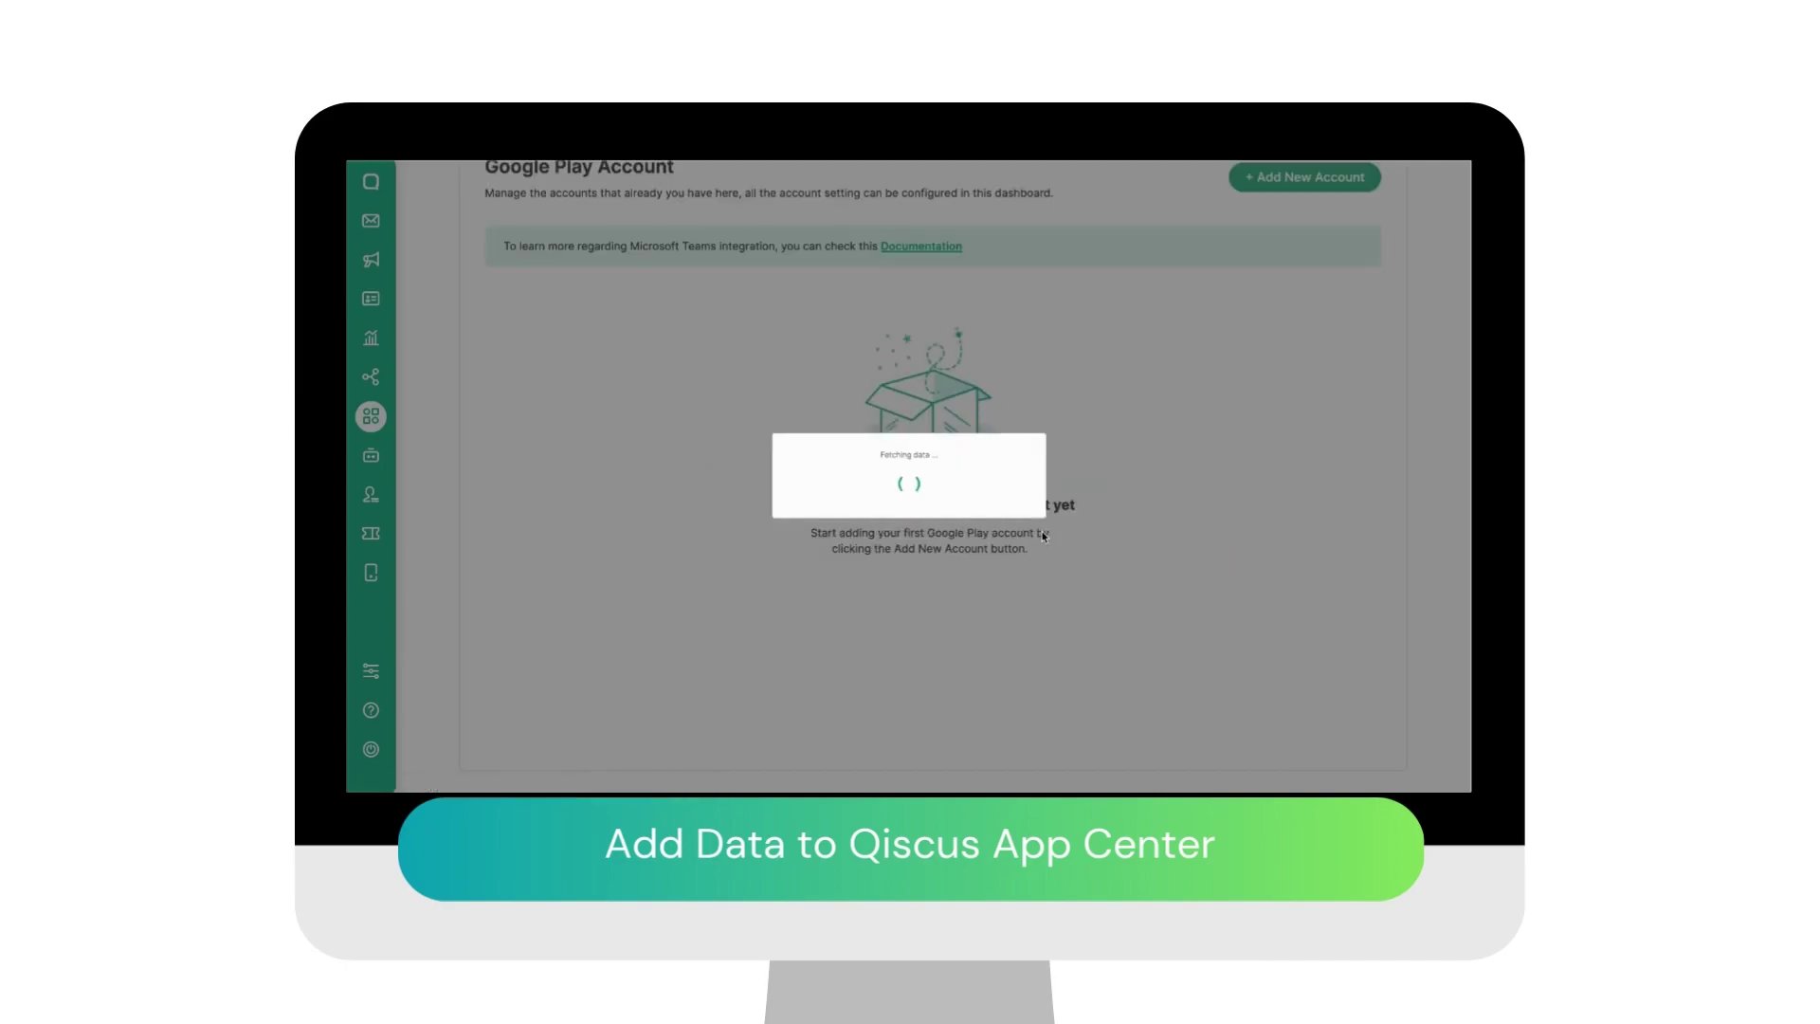
scroll(905, 432, up, 2)
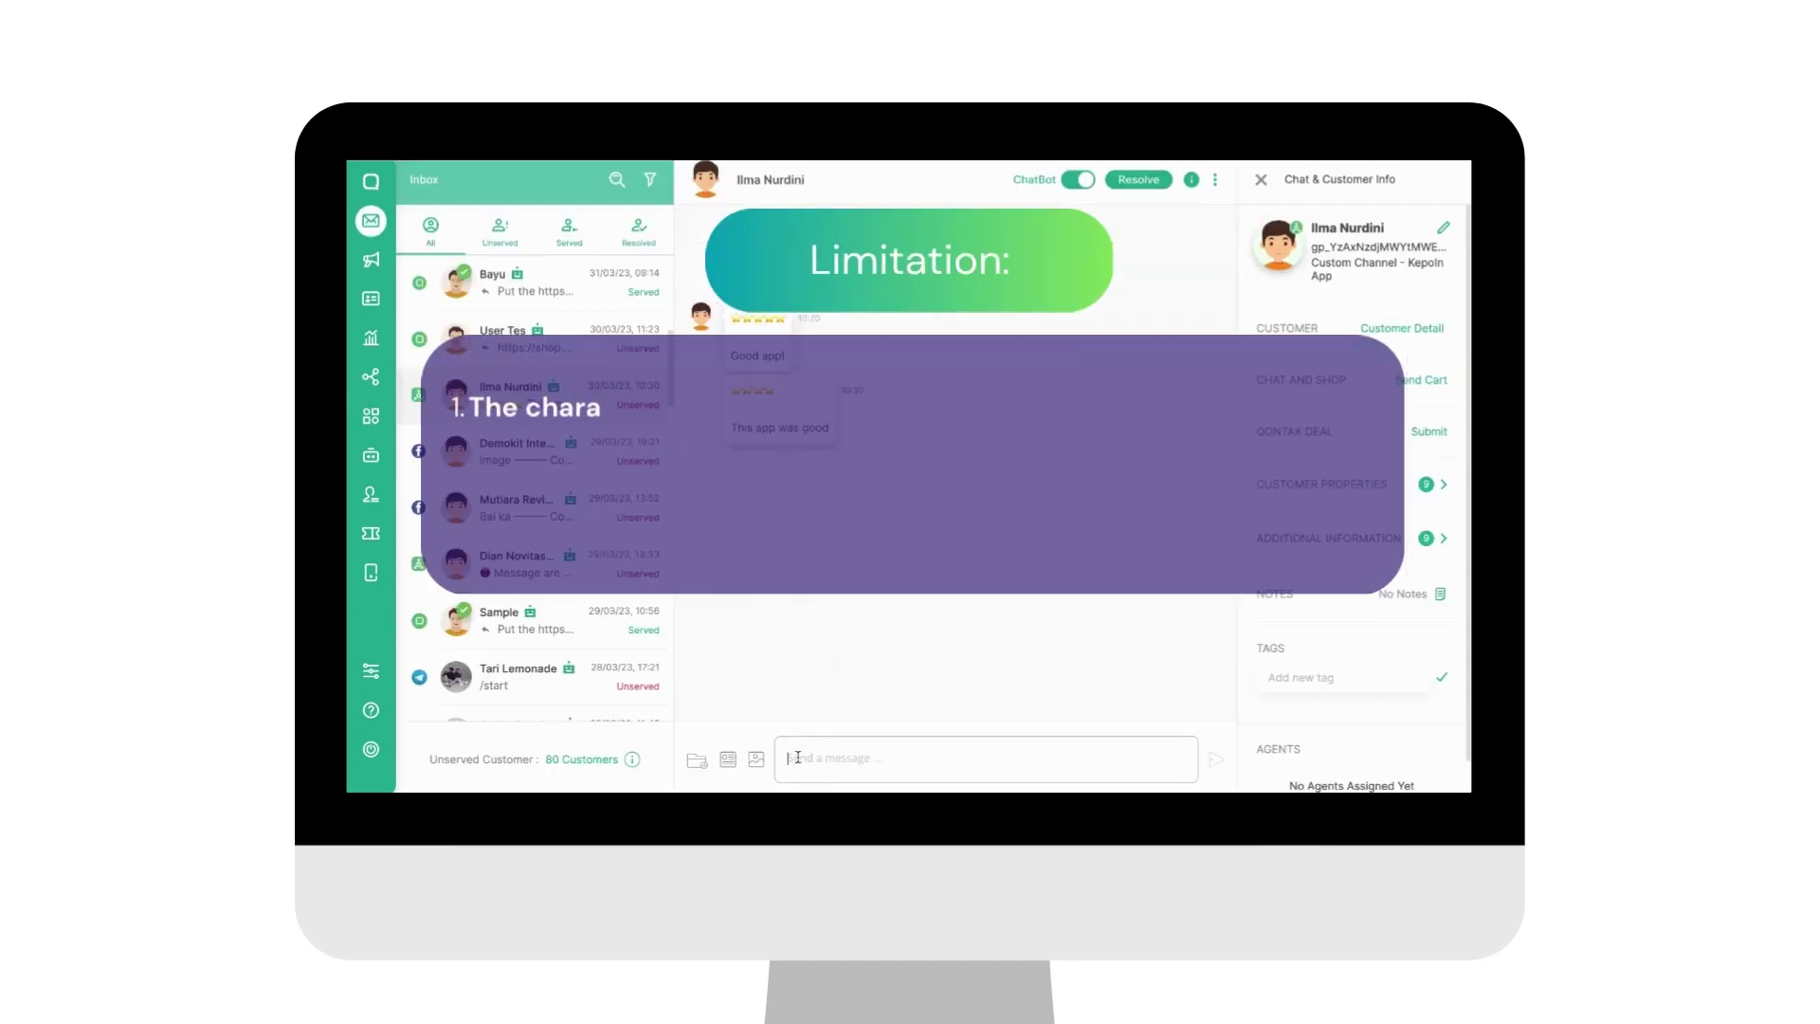
Step: Send 'Terima kasih telah menggunakan aplikasi kami! :)' in the Good app! review conversation
click(798, 757)
text(Ter)
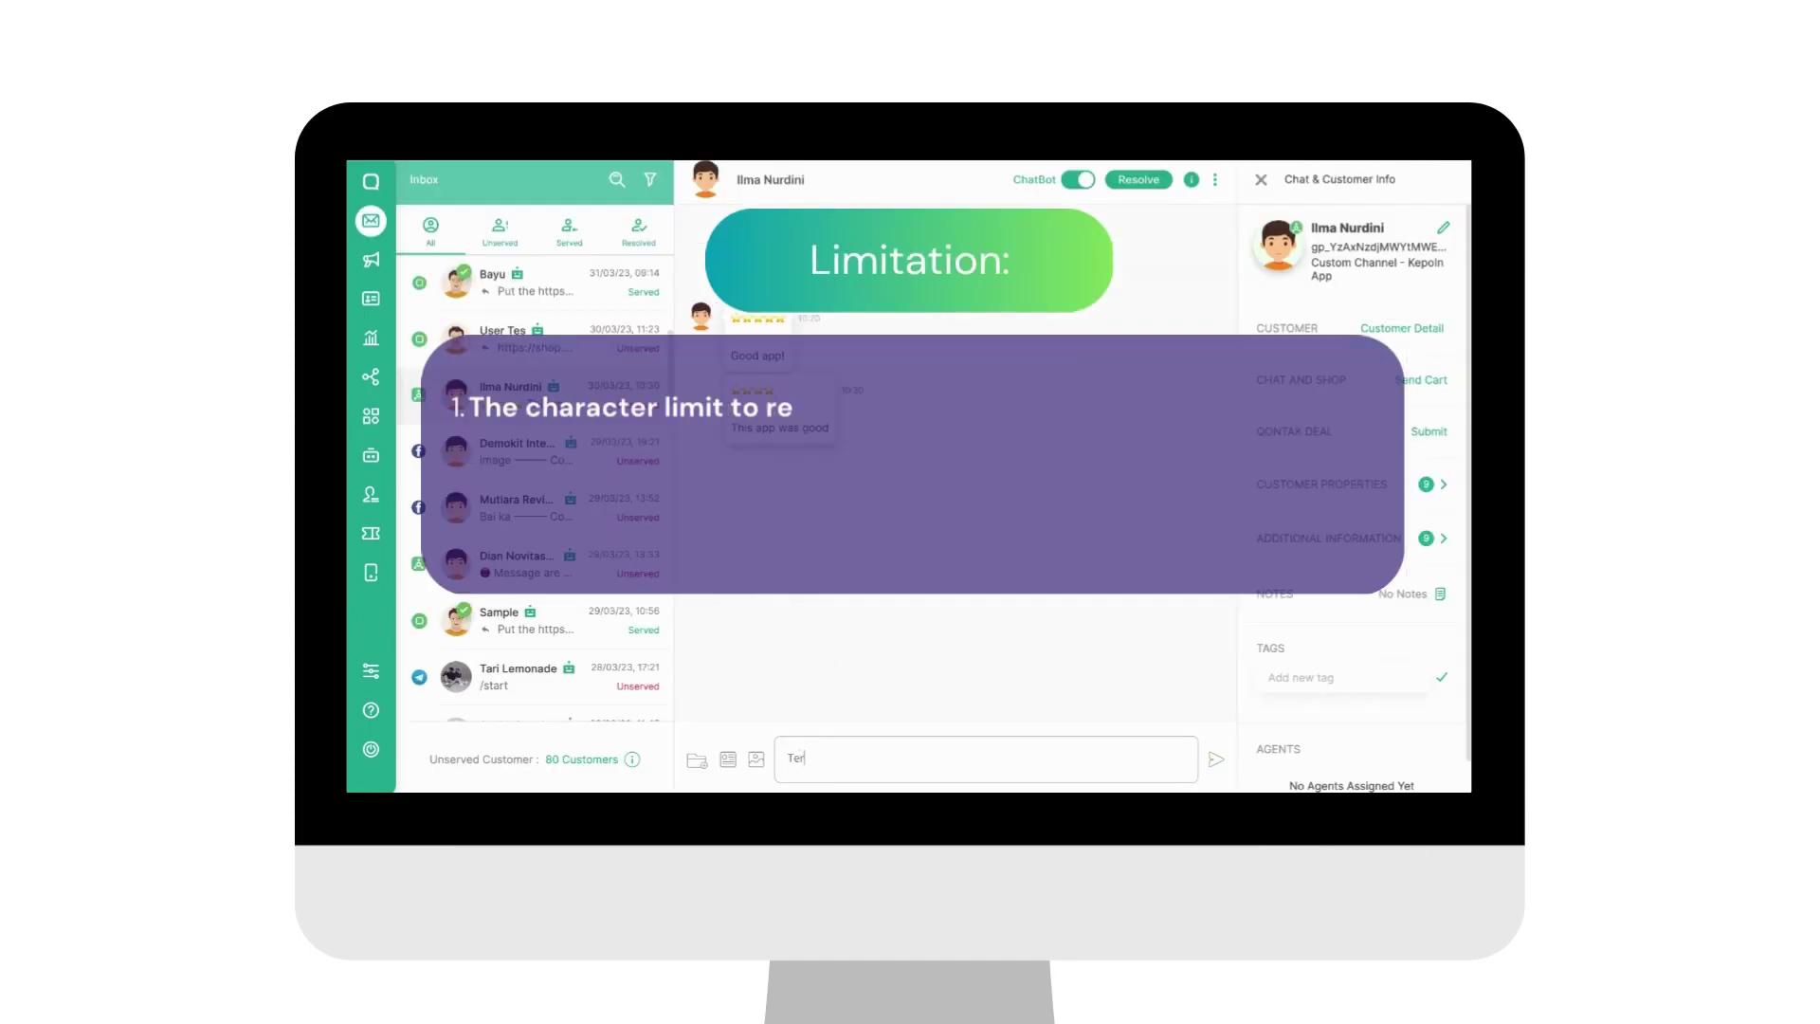
text(ima kas)
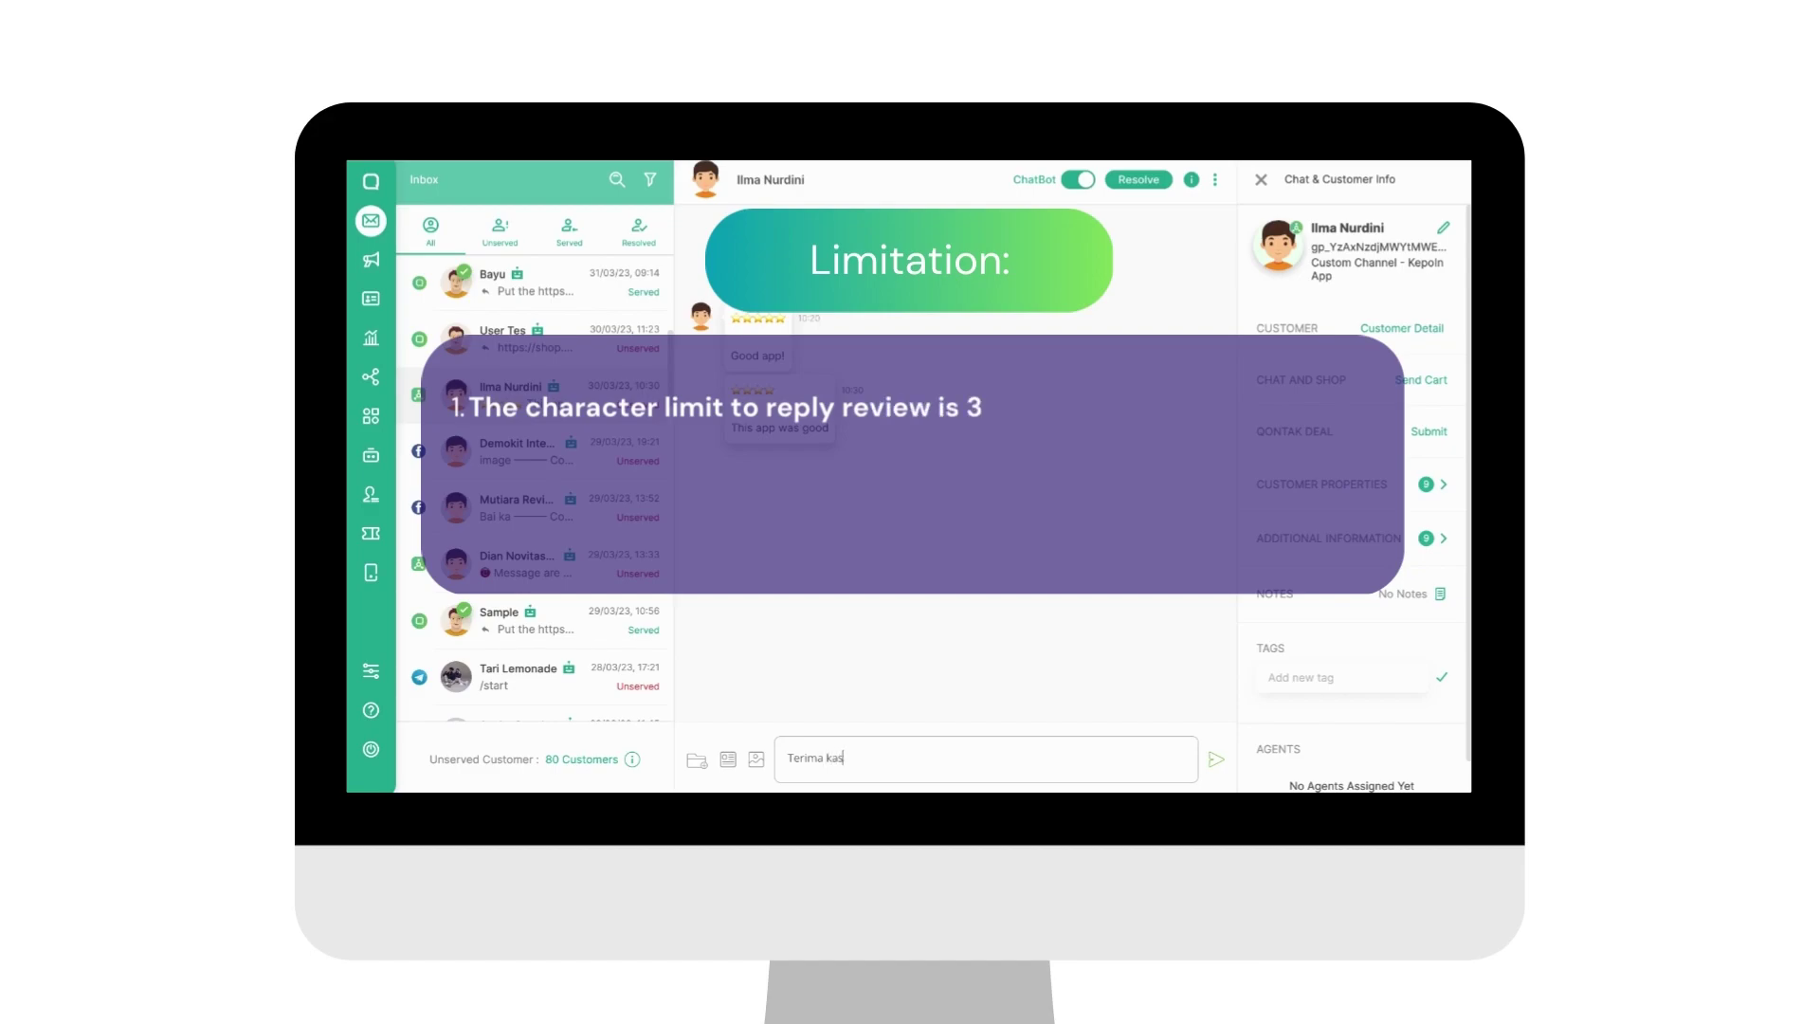
text(ih)
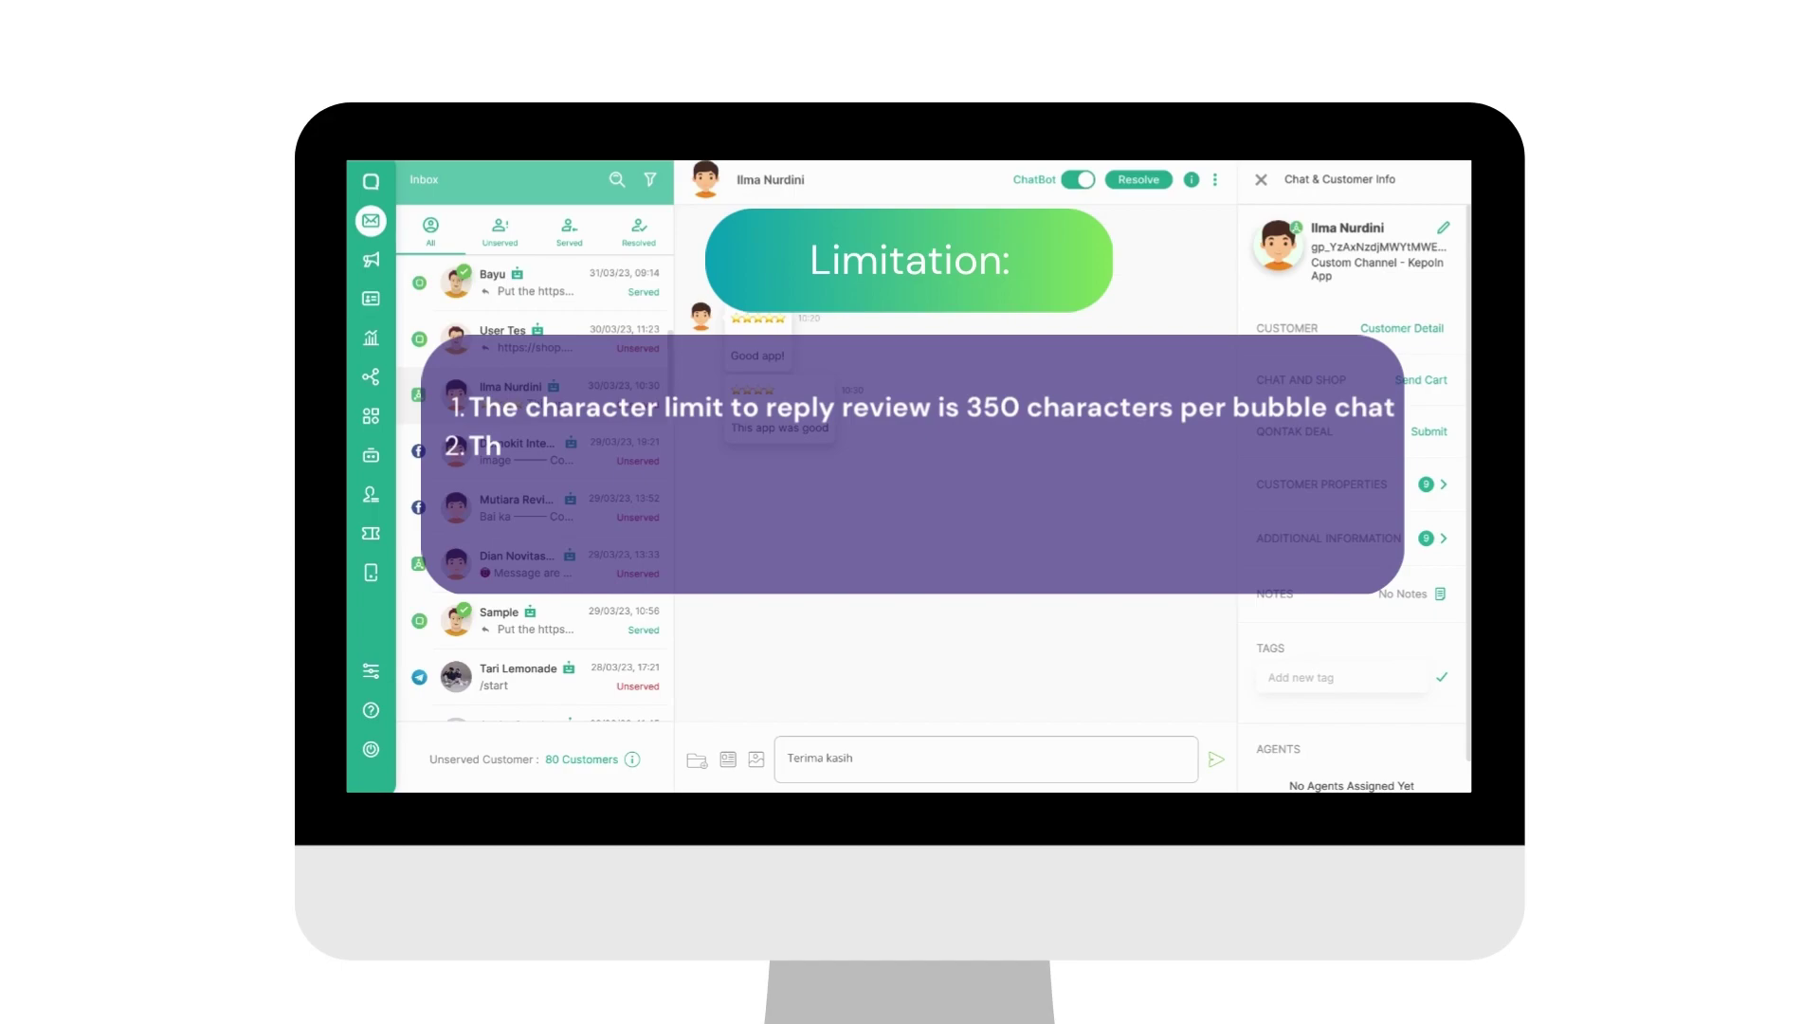
text( tela)
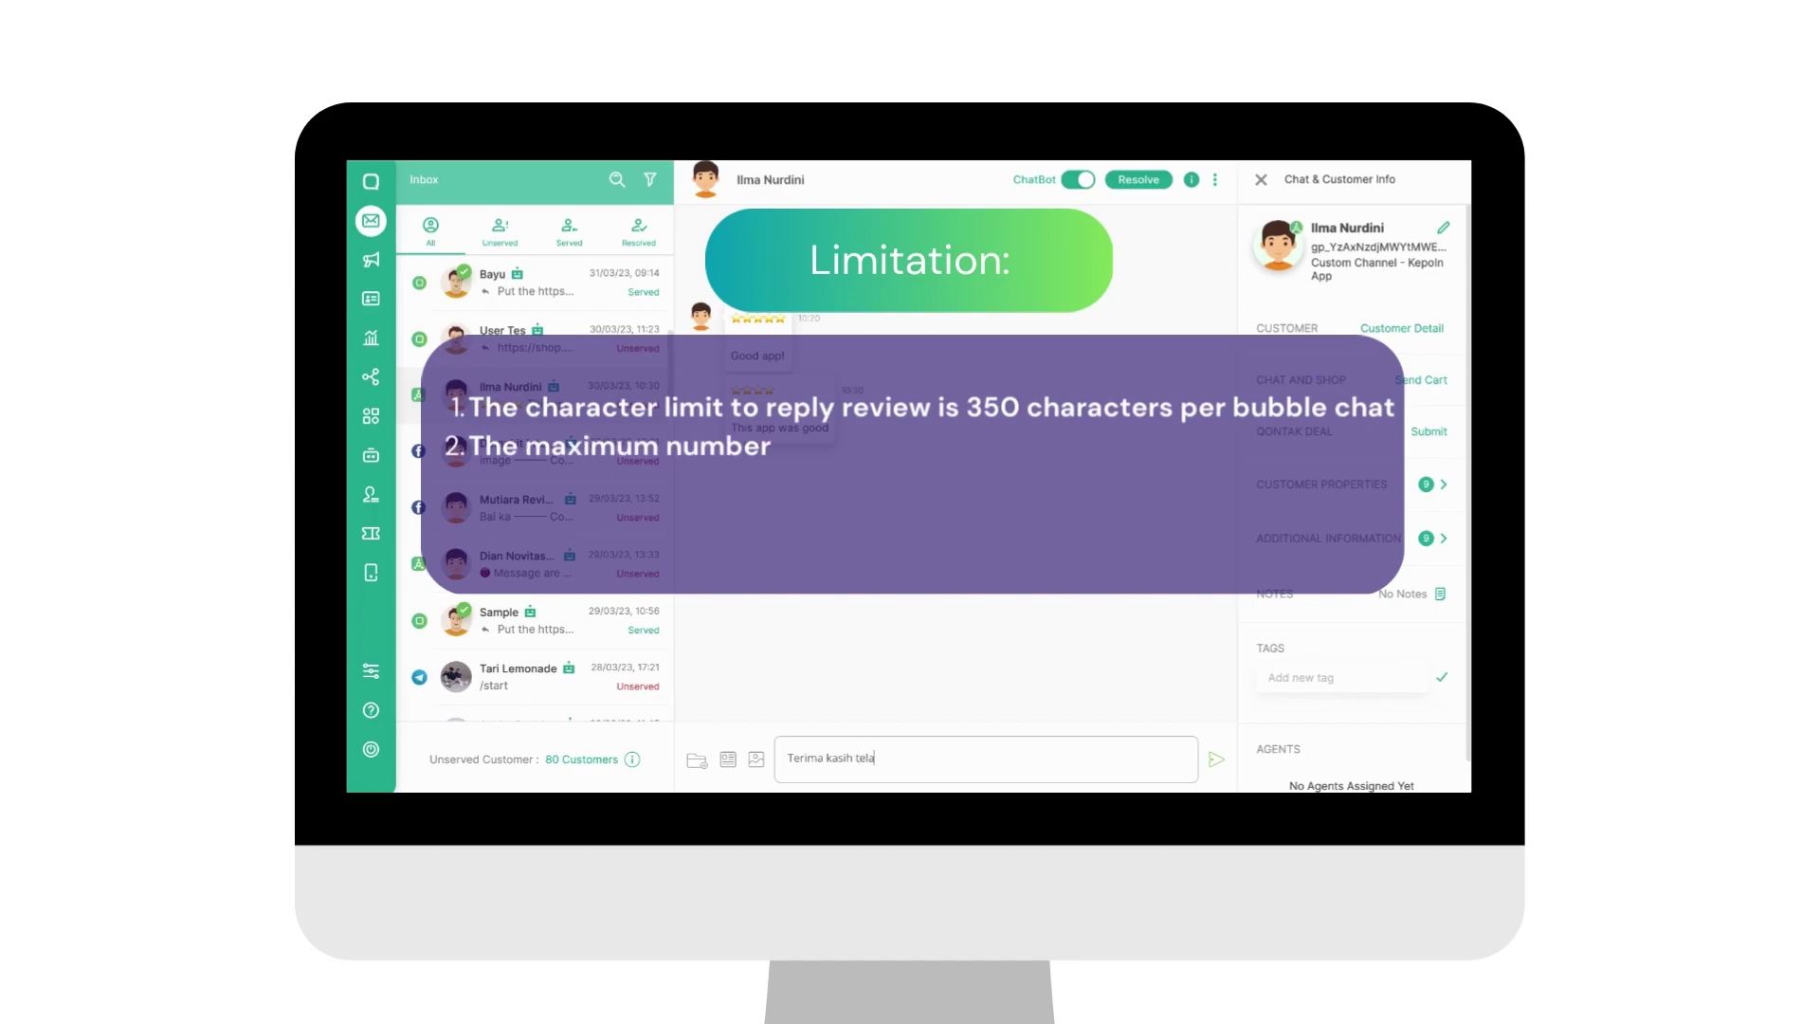
text(h men)
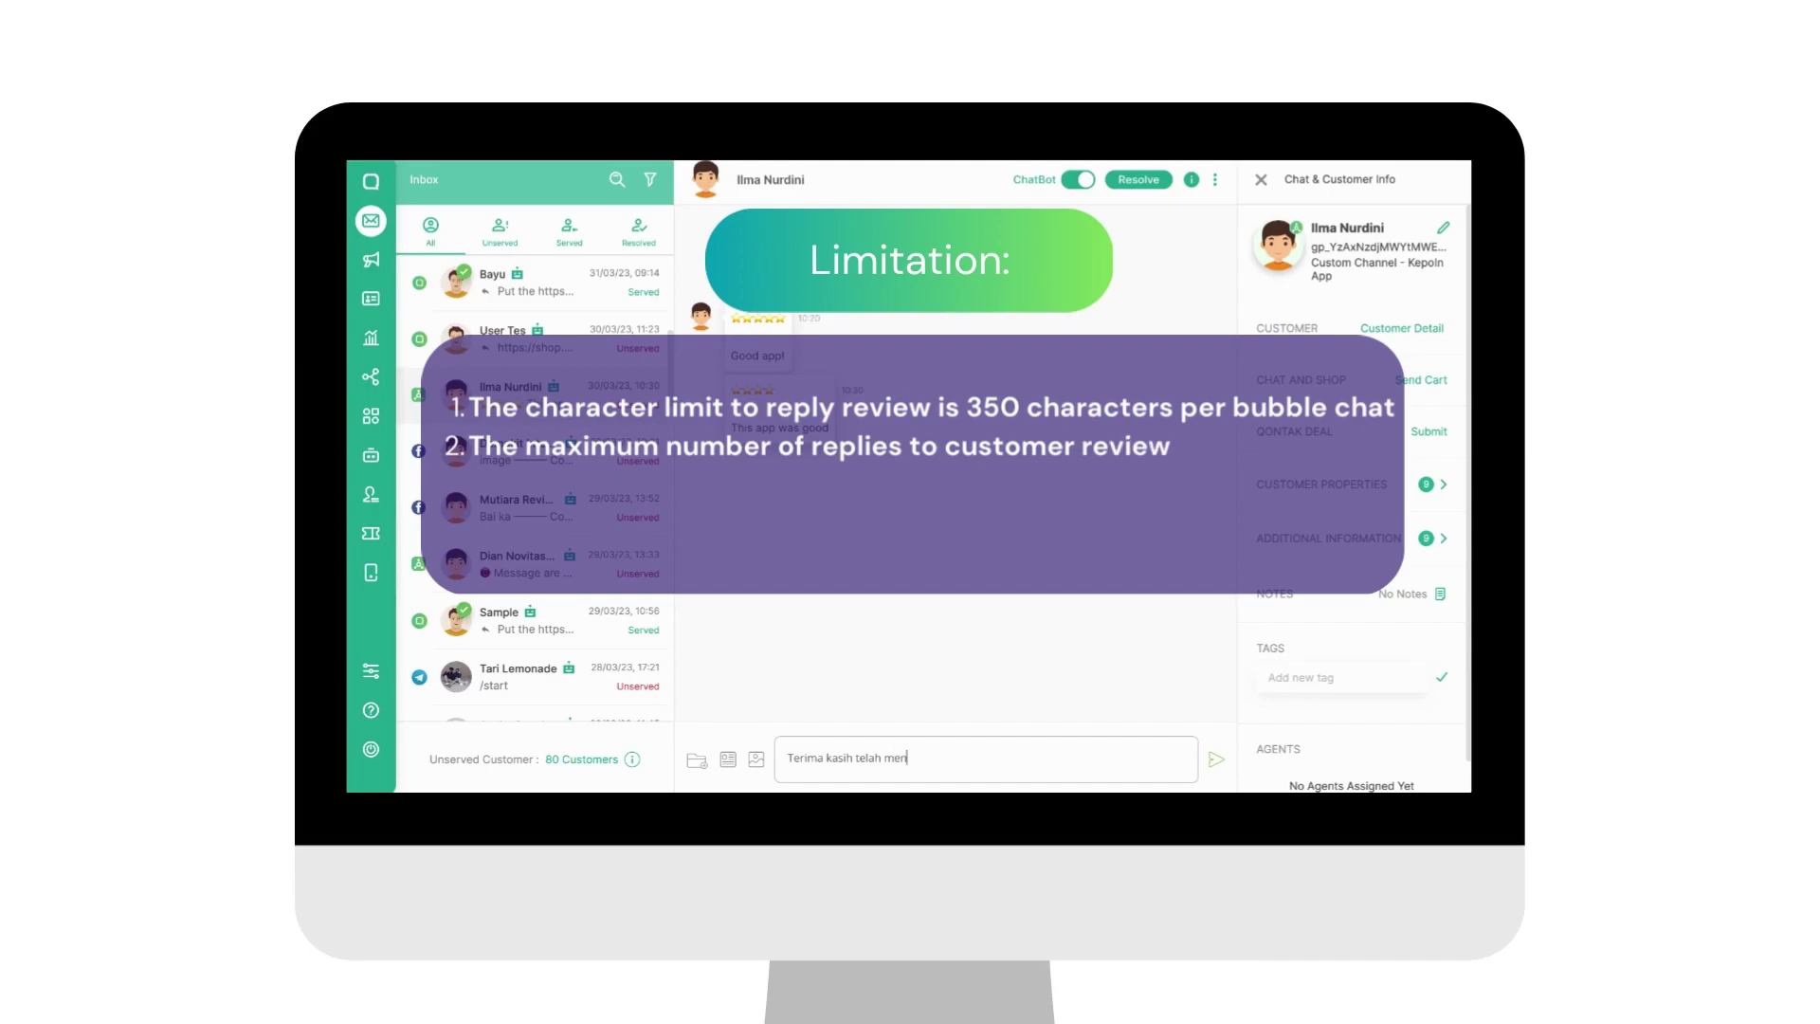
text(ggunakan aplika)
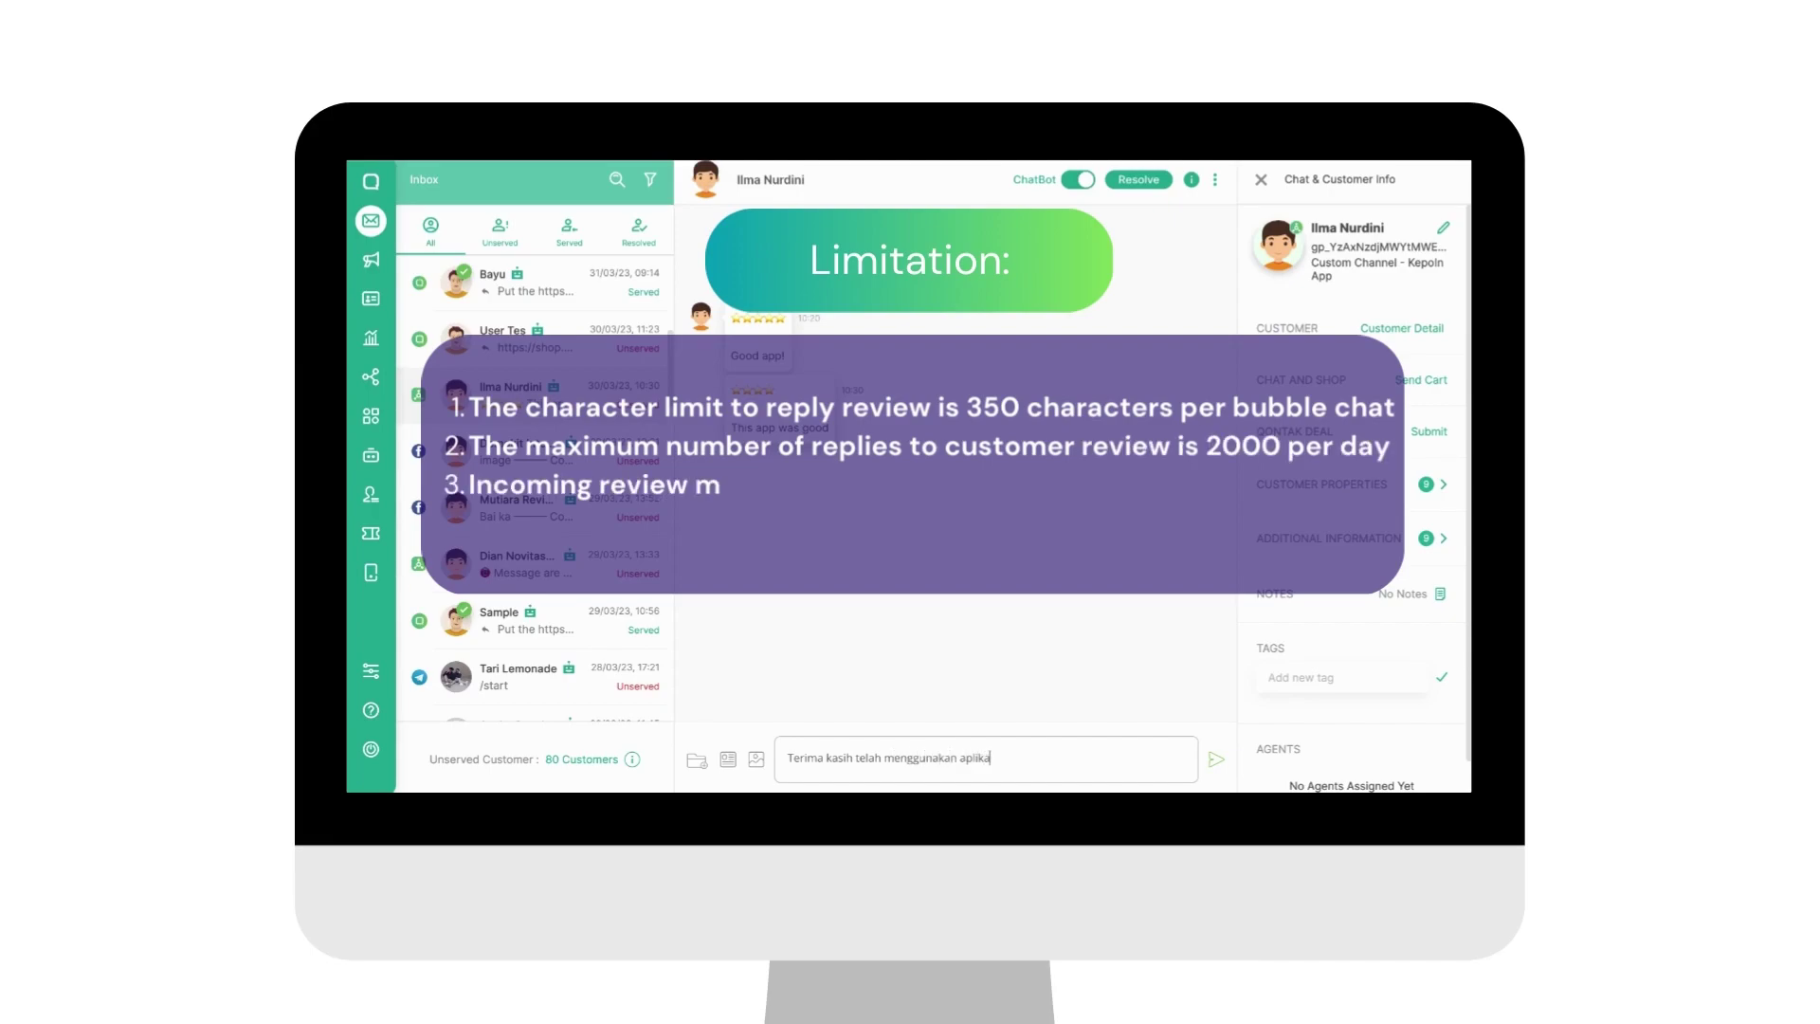
text(si kami!)
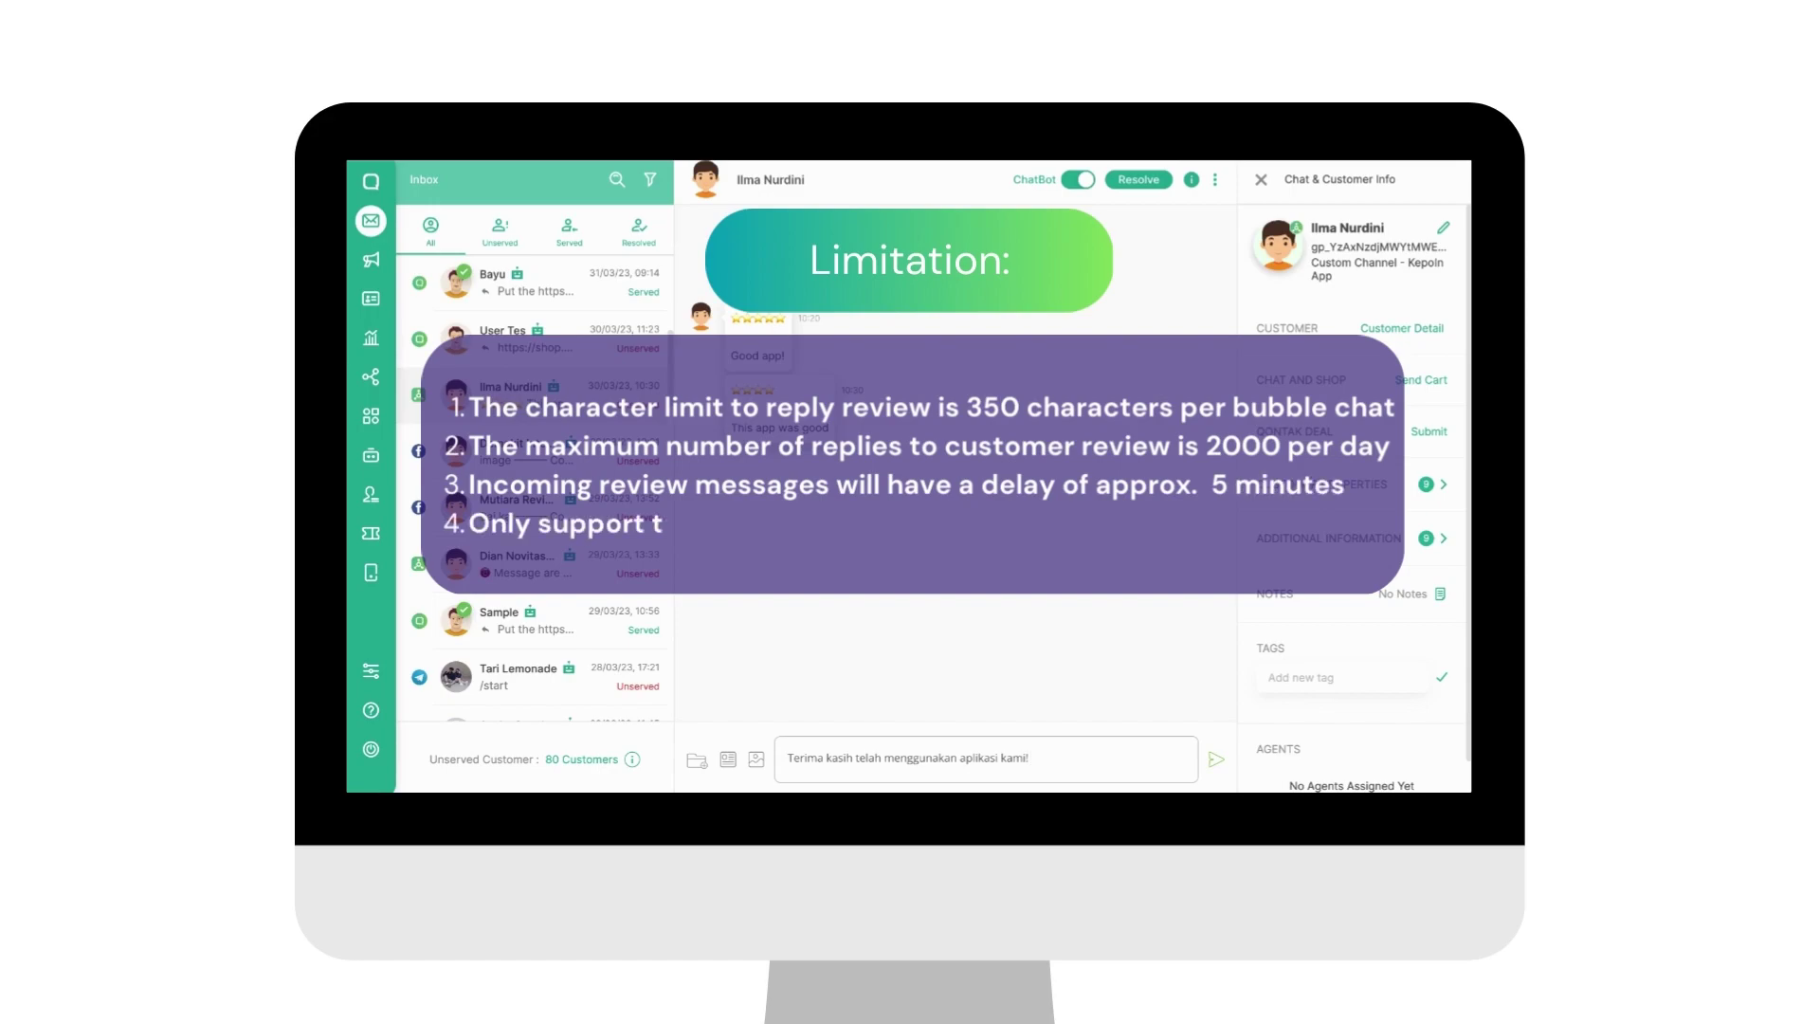
text(:)
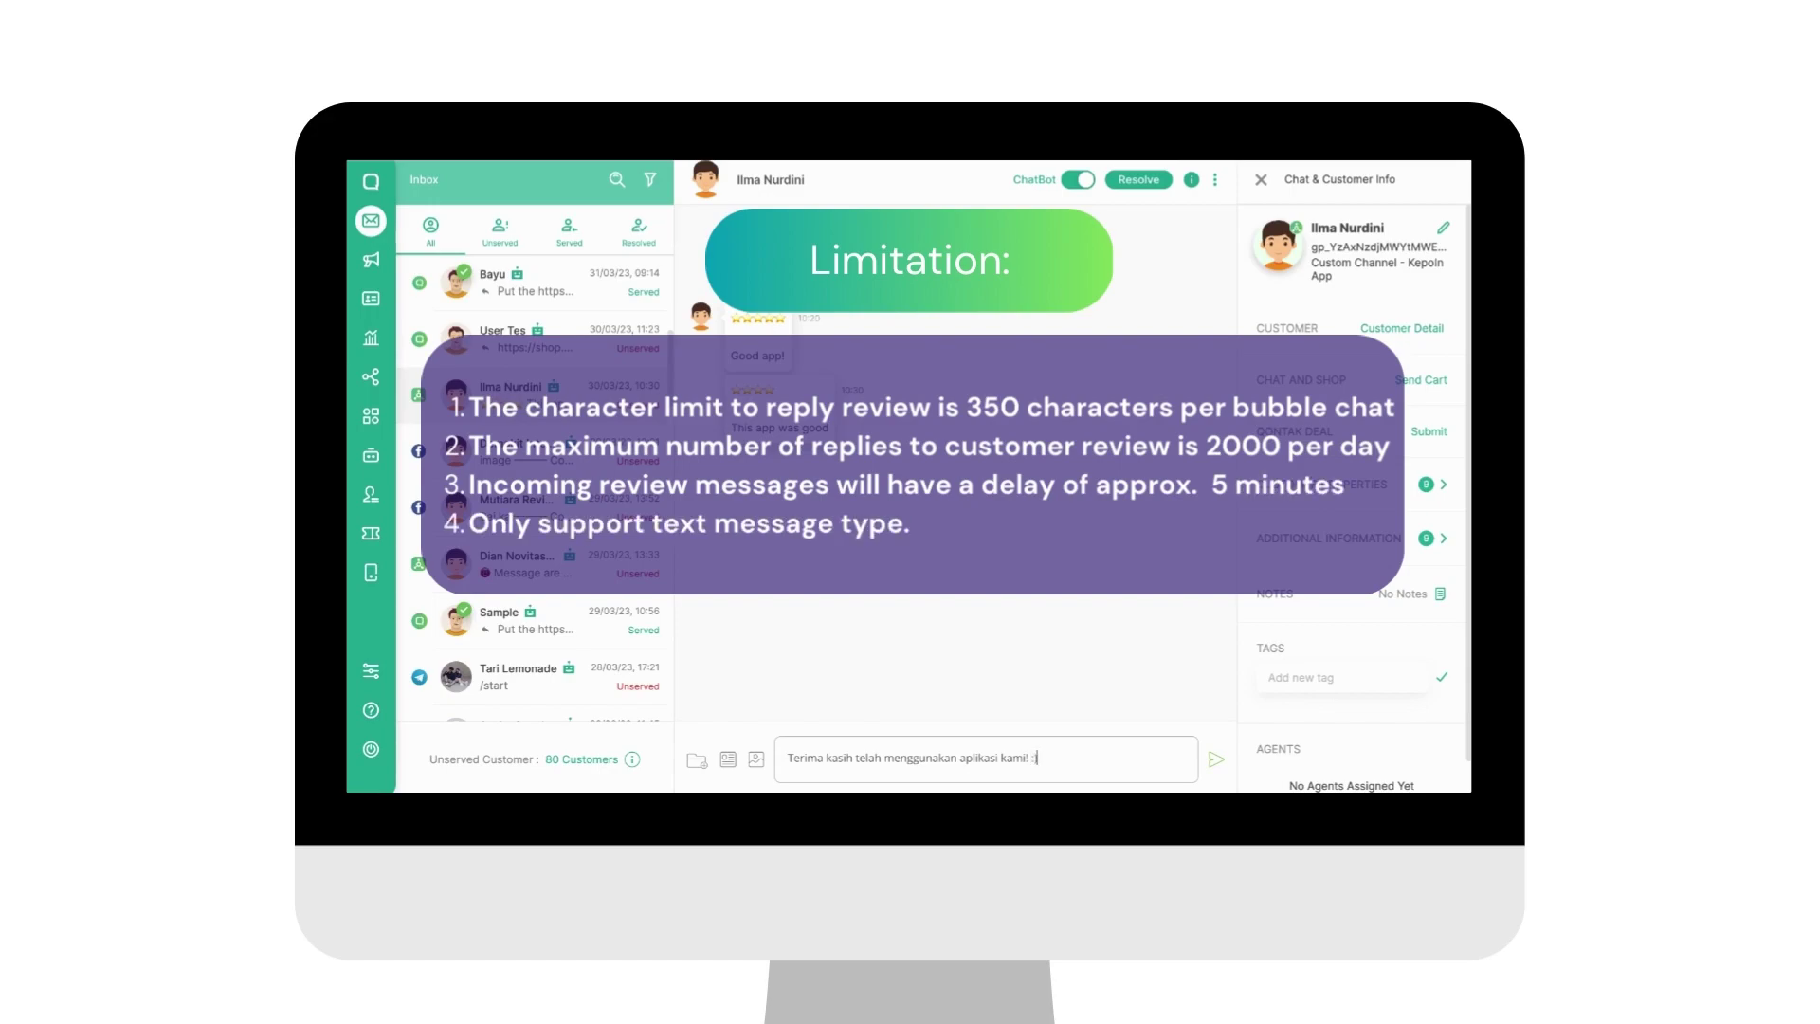
key(Return)
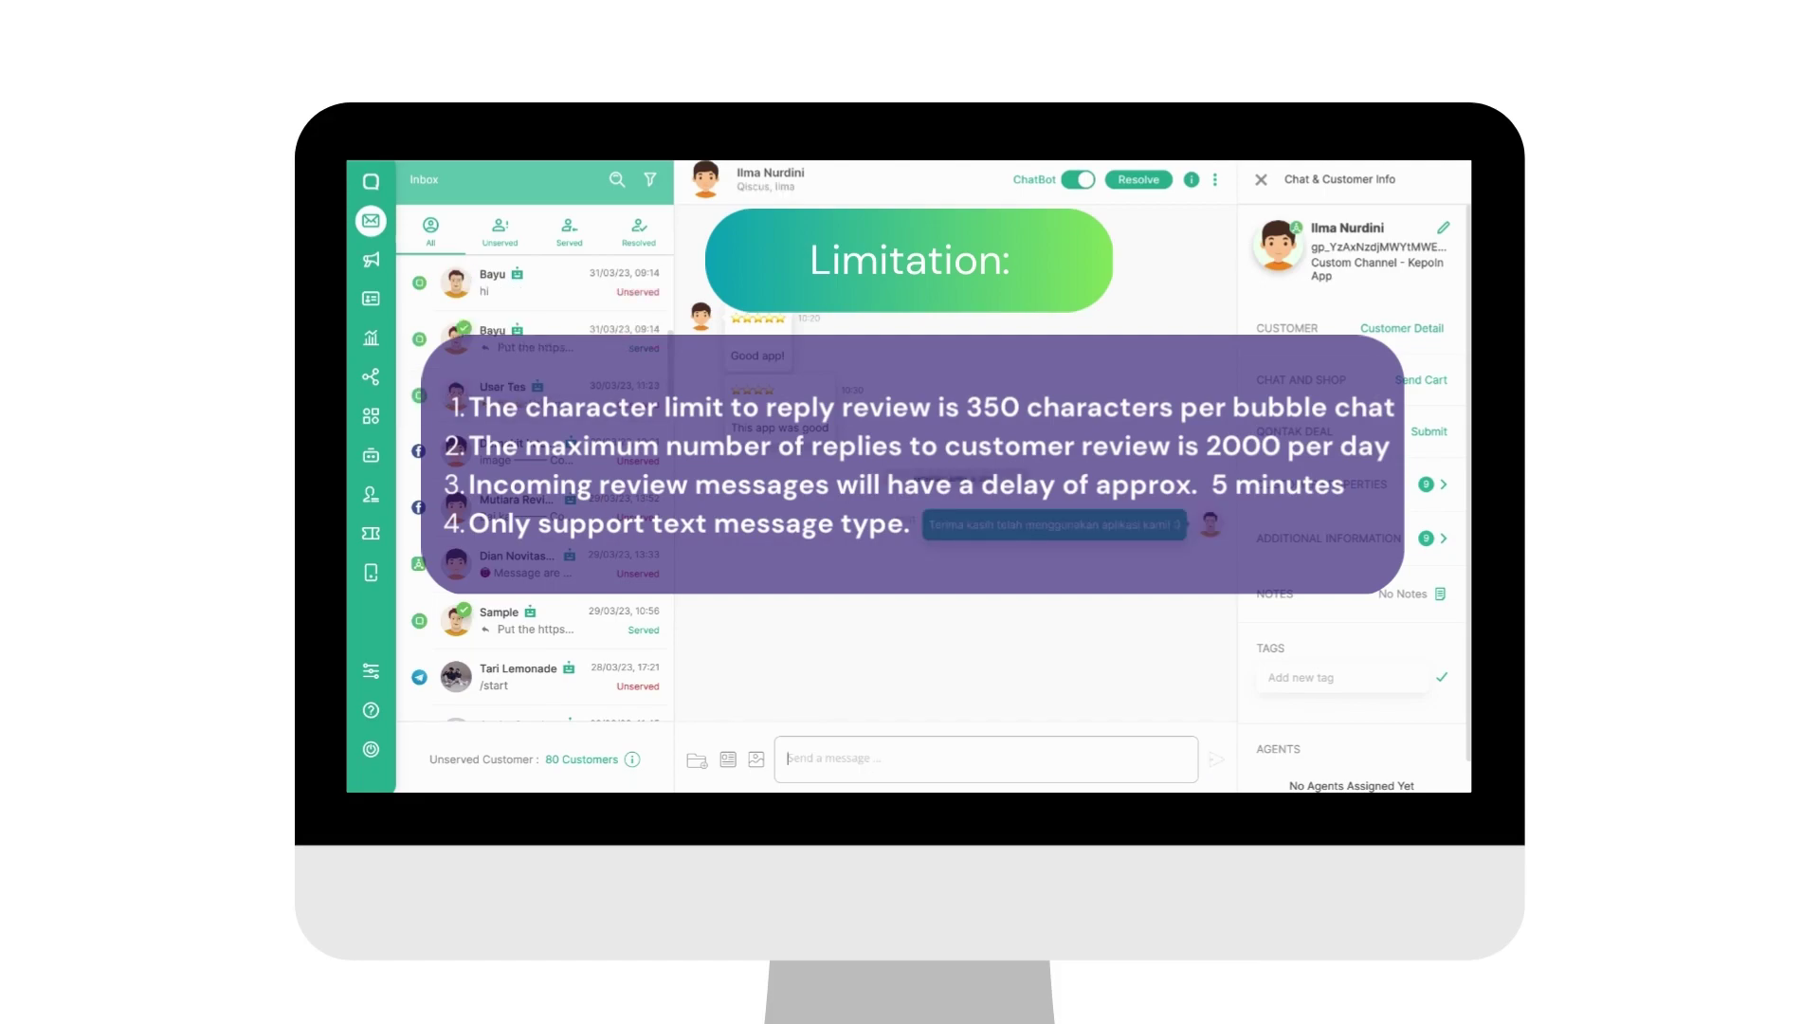